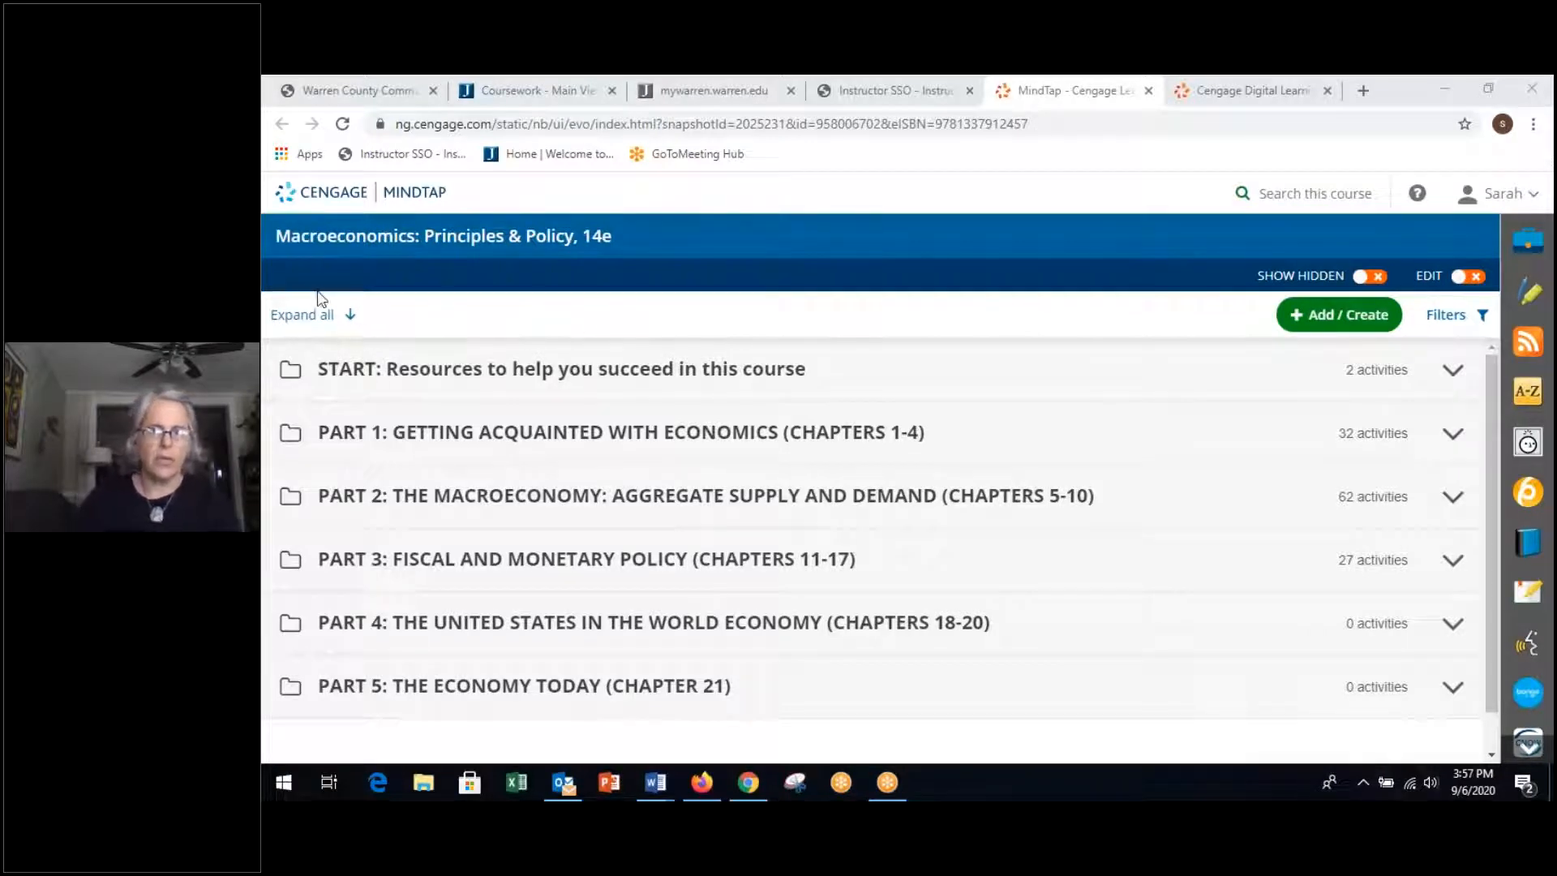
- Expand all course folders to reveal each chapter's activities
{"action": "left_click", "coordinate": [292, 317]}
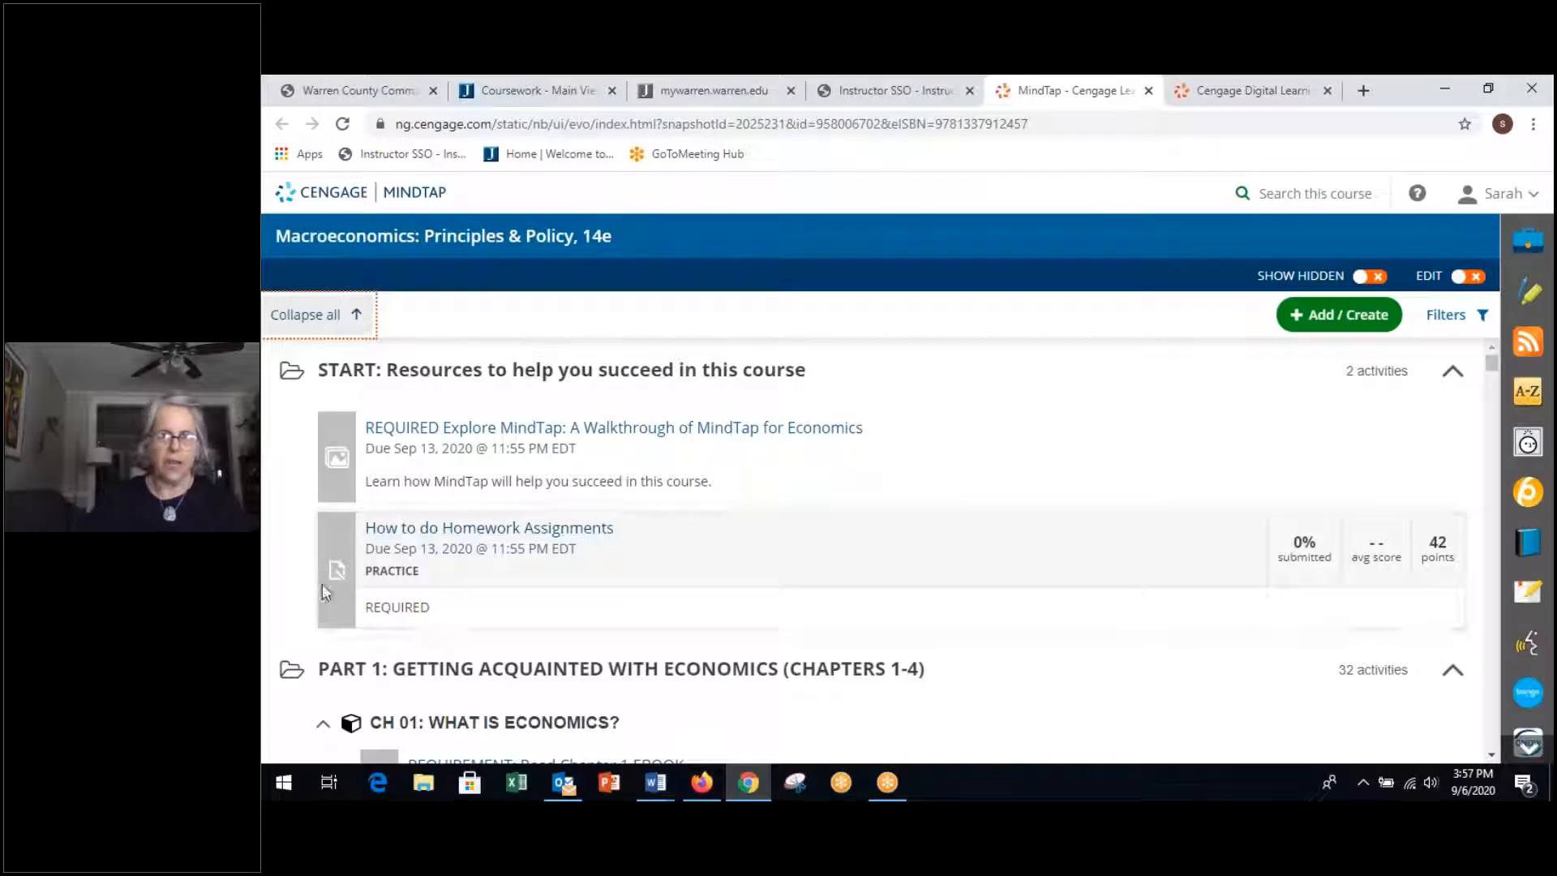
{"action": "scroll", "coordinate": [613, 573], "scroll_direction": "down", "scroll_amount": 3}
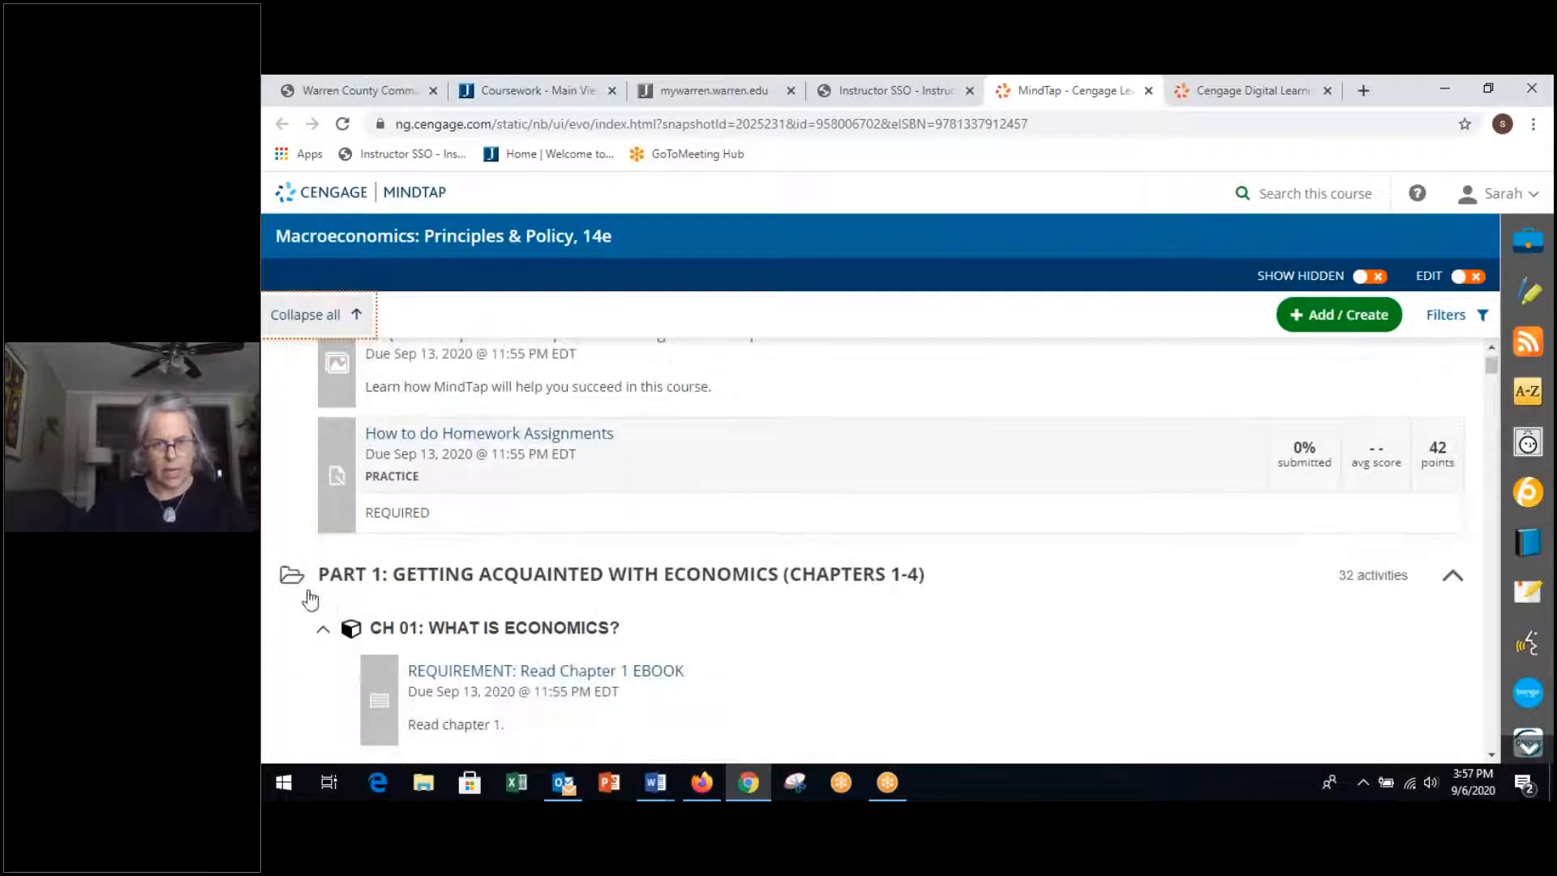
{"action": "scroll", "coordinate": [695, 536], "scroll_direction": "down", "scroll_amount": 5}
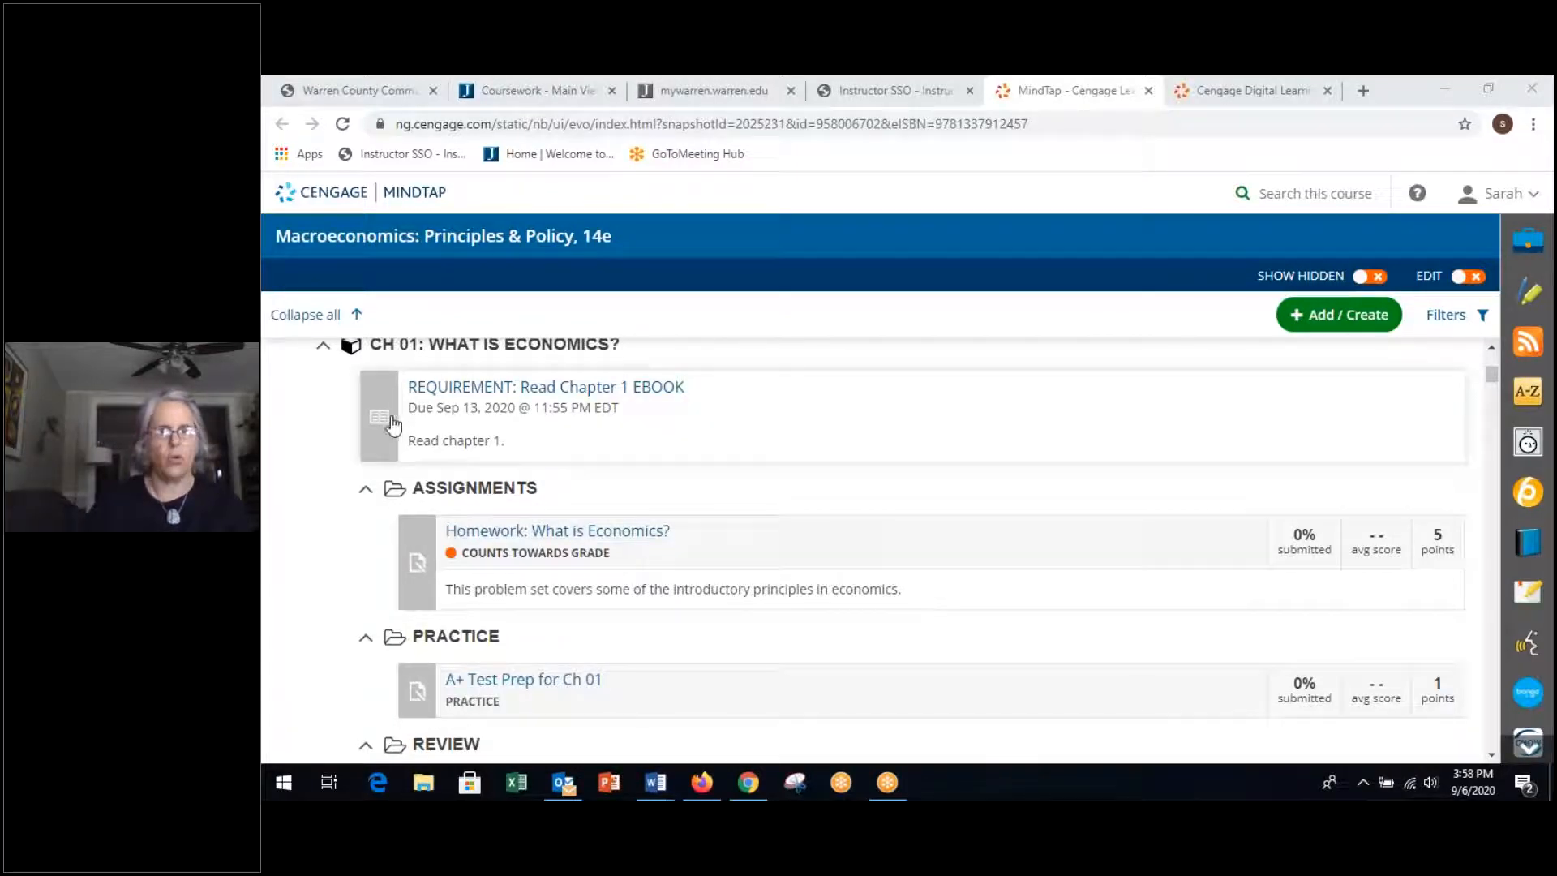
- Open the Read Chapter 1 eBook activity and advance to the Chapter Introduction page
{"action": "left_click", "coordinate": [655, 388]}
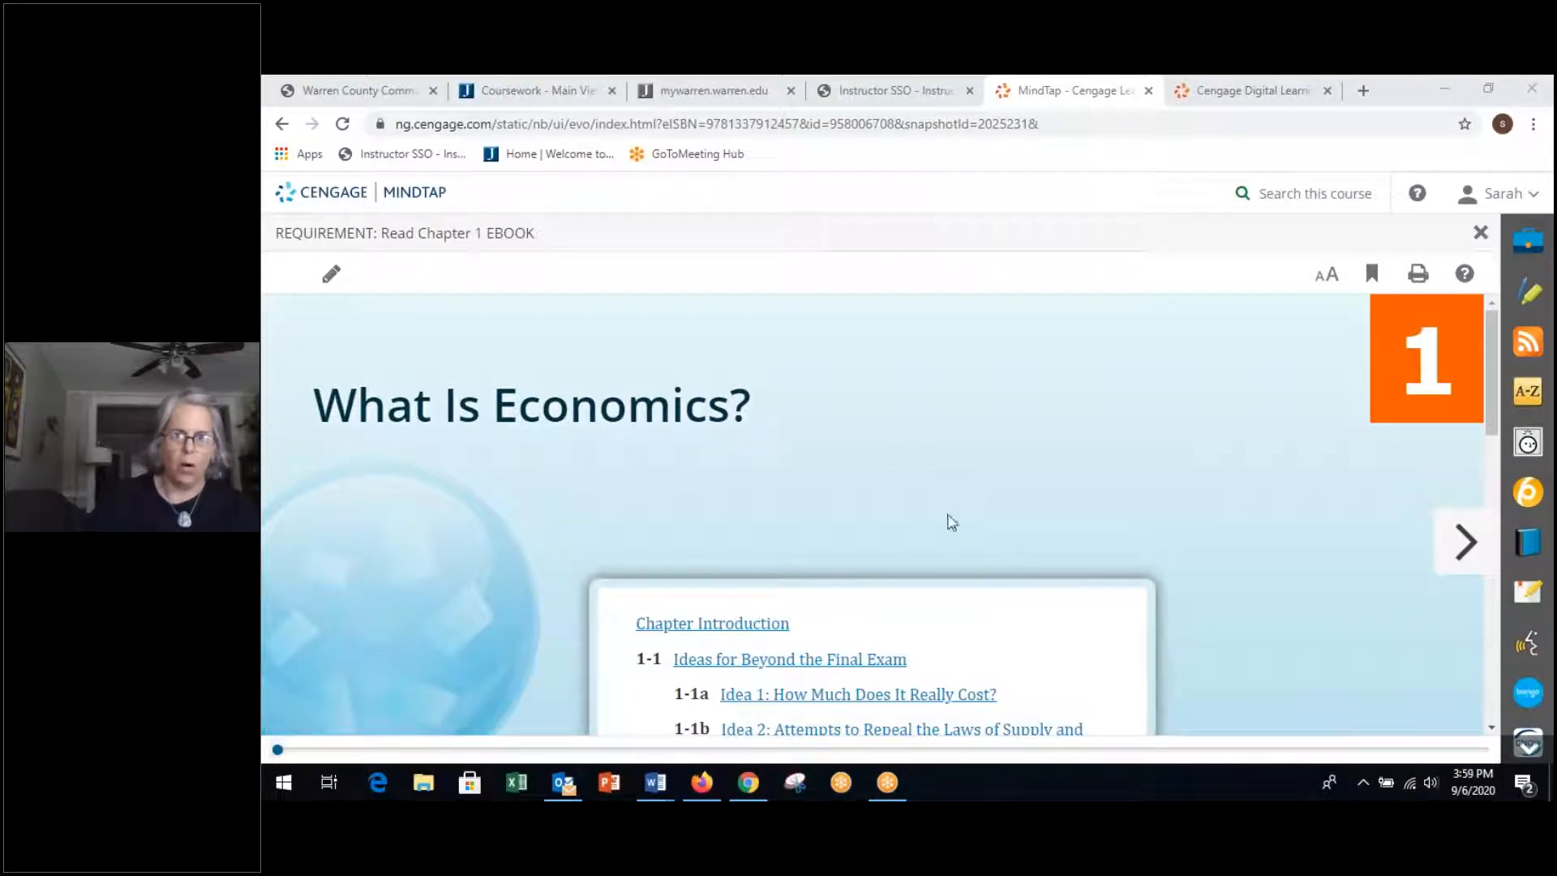
{"action": "scroll", "coordinate": [729, 608], "scroll_direction": "down", "scroll_amount": 3}
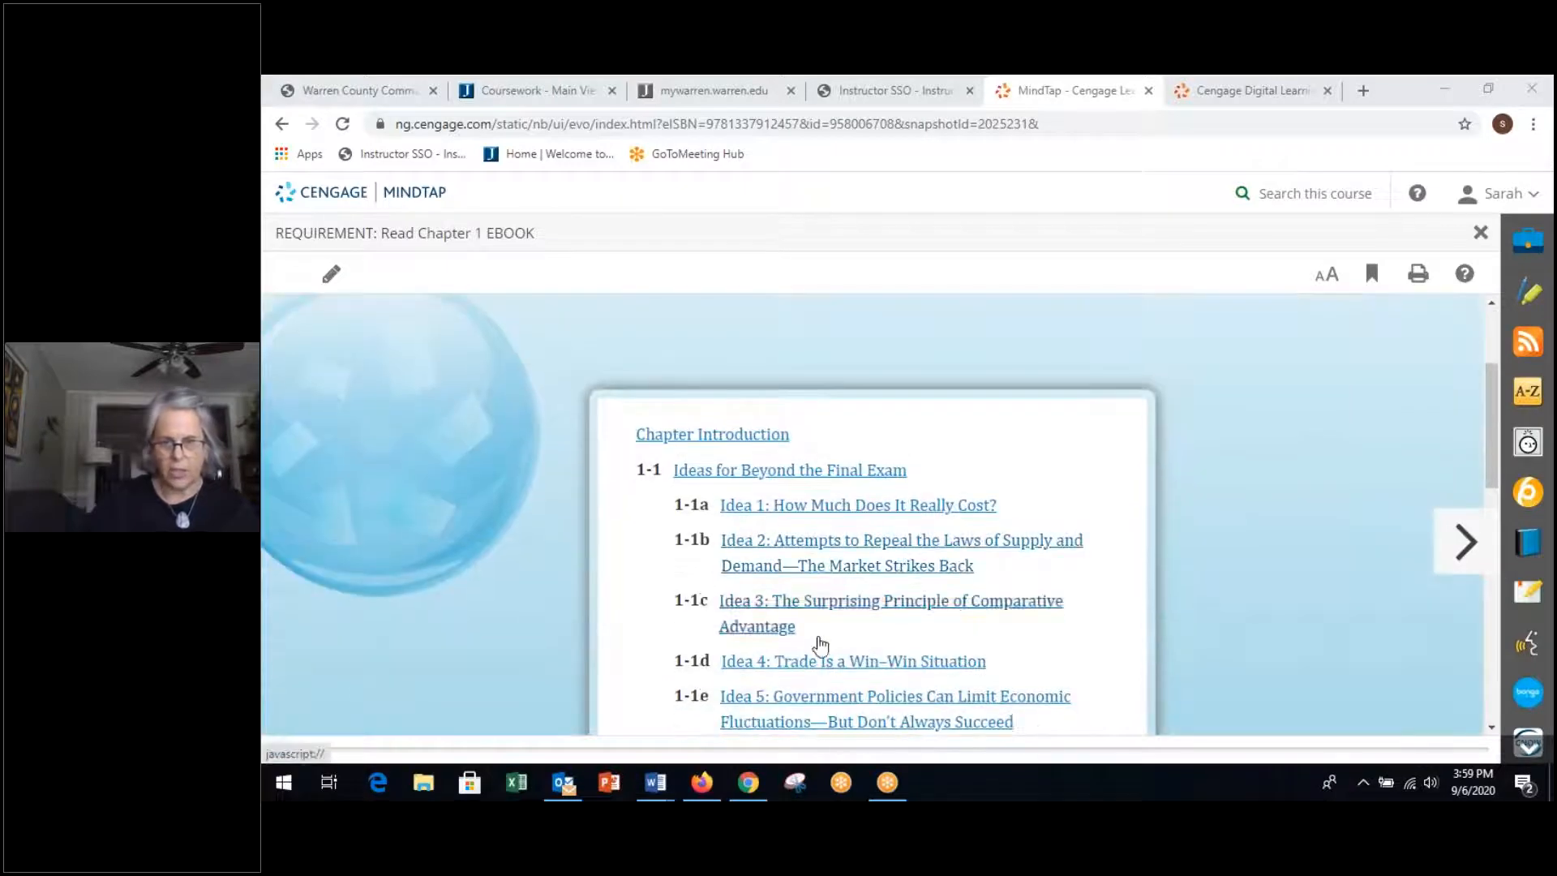
{"action": "scroll", "coordinate": [730, 609], "scroll_direction": "down", "scroll_amount": 3}
{"action": "scroll", "coordinate": [937, 645], "scroll_direction": "down", "scroll_amount": 3}
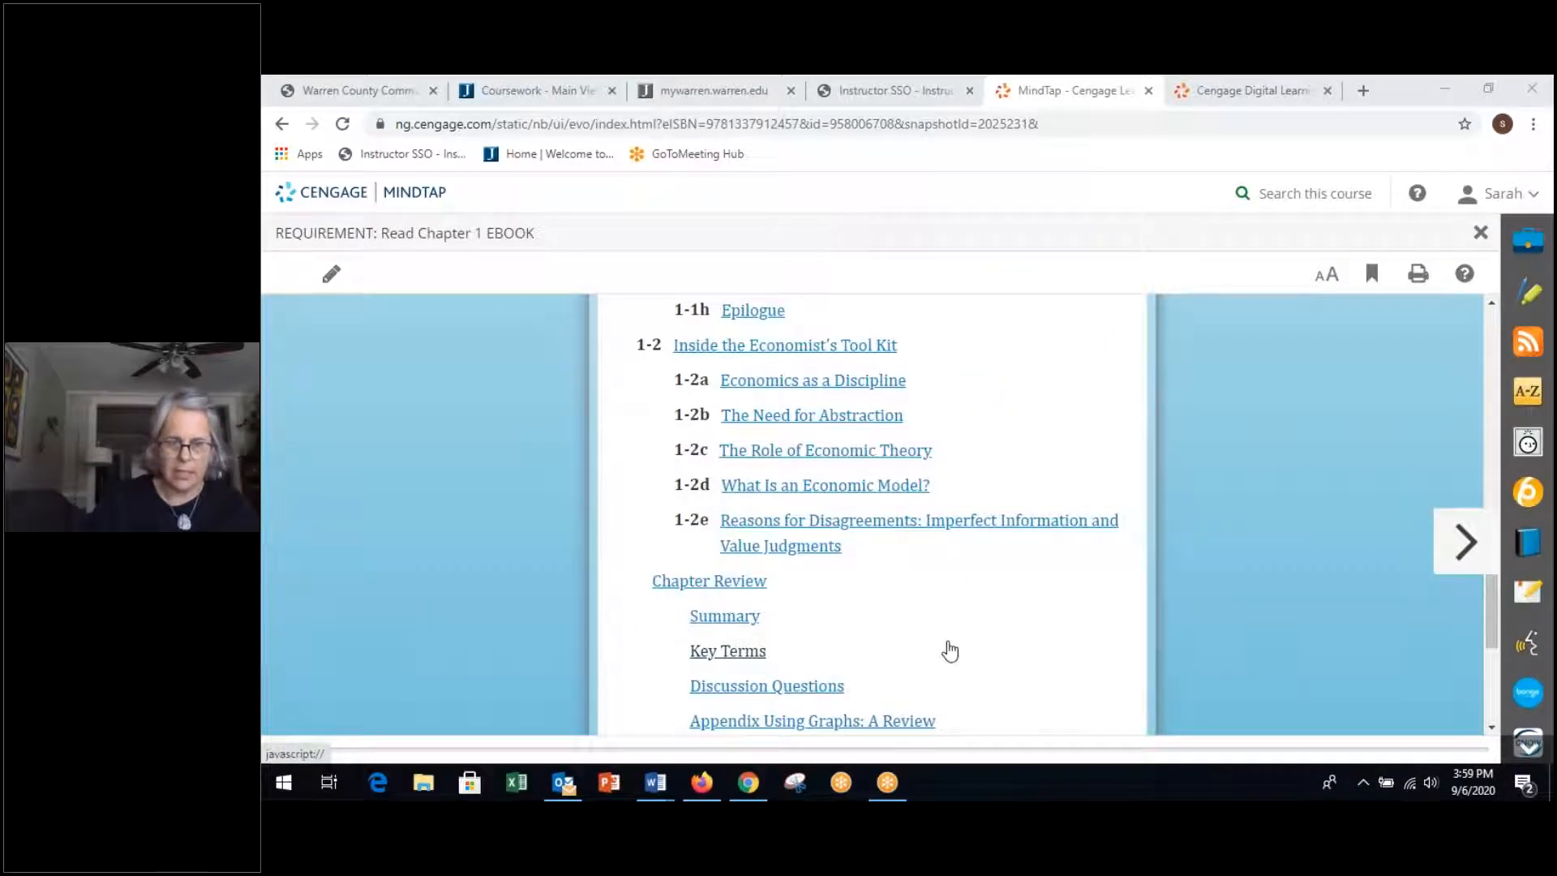
{"action": "left_click", "coordinate": [1466, 542]}
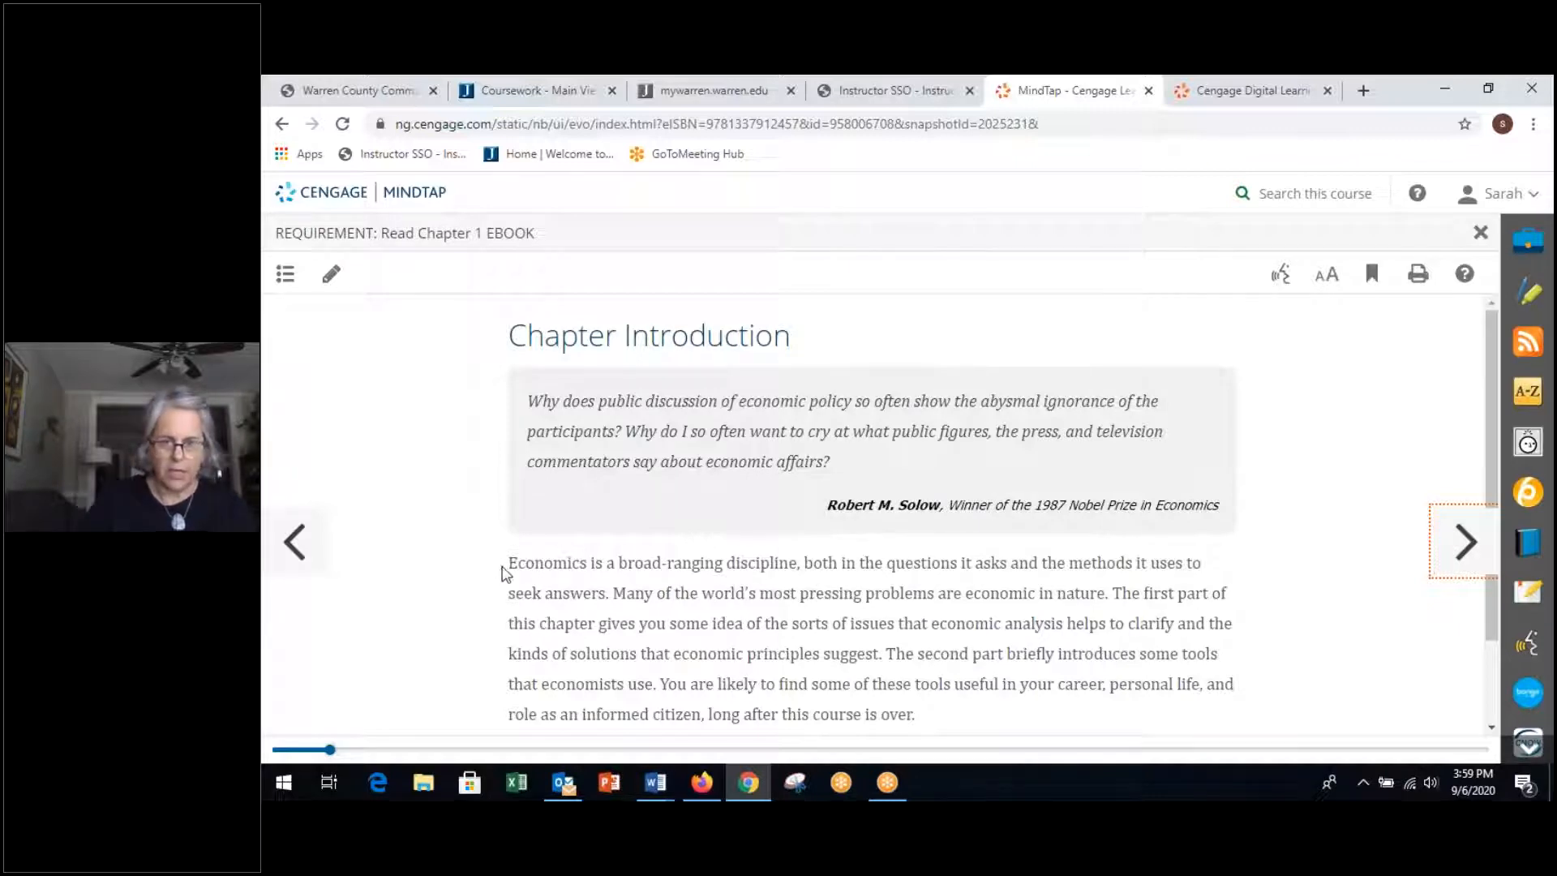
- Highlight the opening sentence fragment in yellow, then dismiss the highlight options unchanged
{"action": "left_click_drag", "start_coordinate": [509, 565], "coordinate": [1016, 563]}
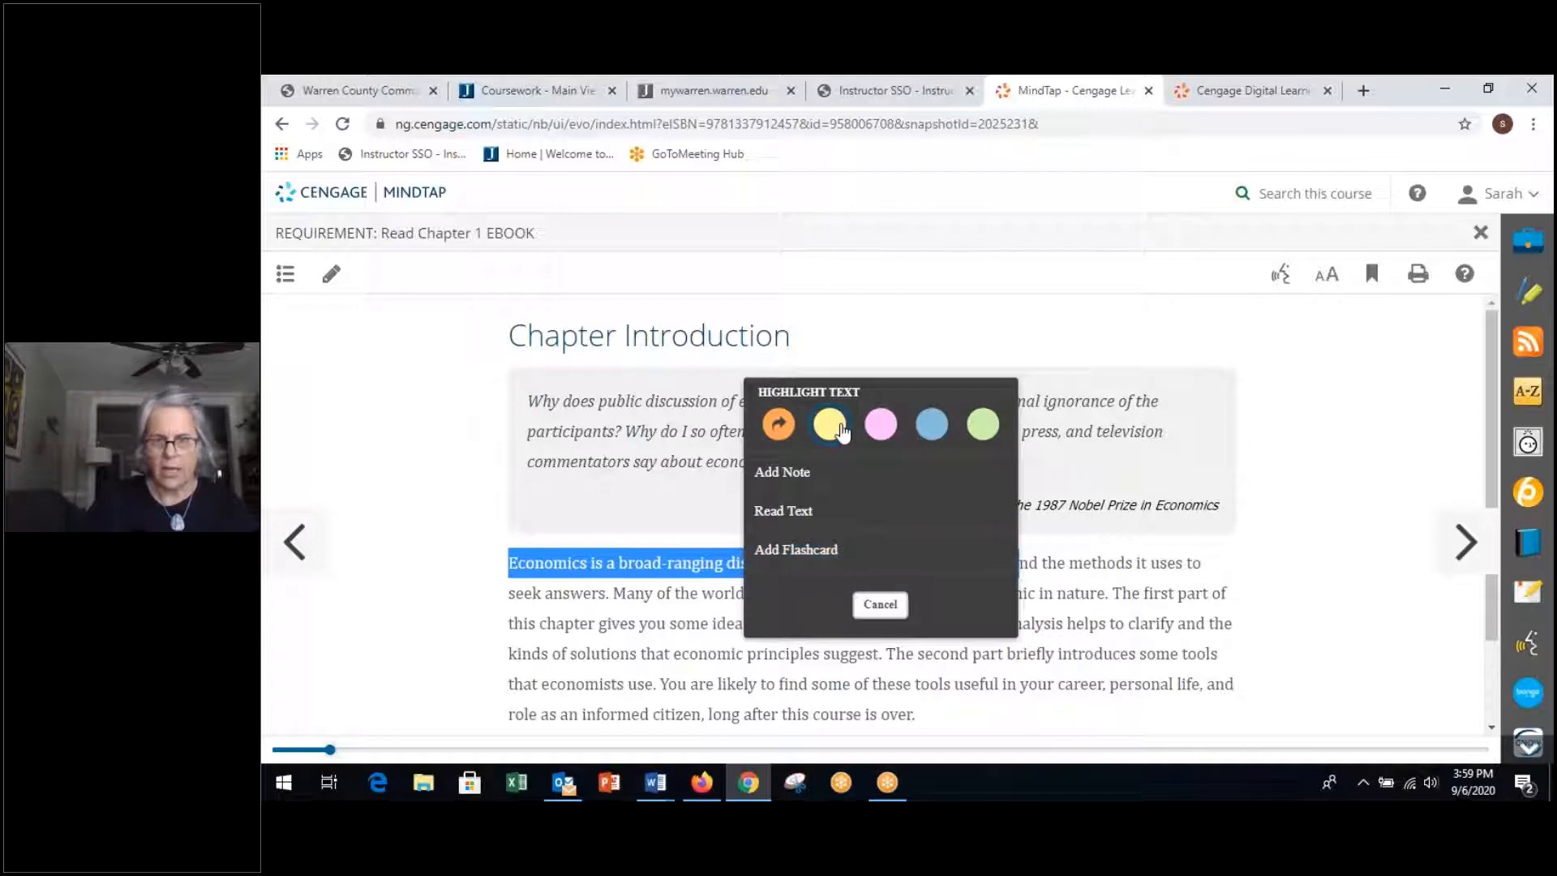
{"action": "left_click", "coordinate": [829, 425]}
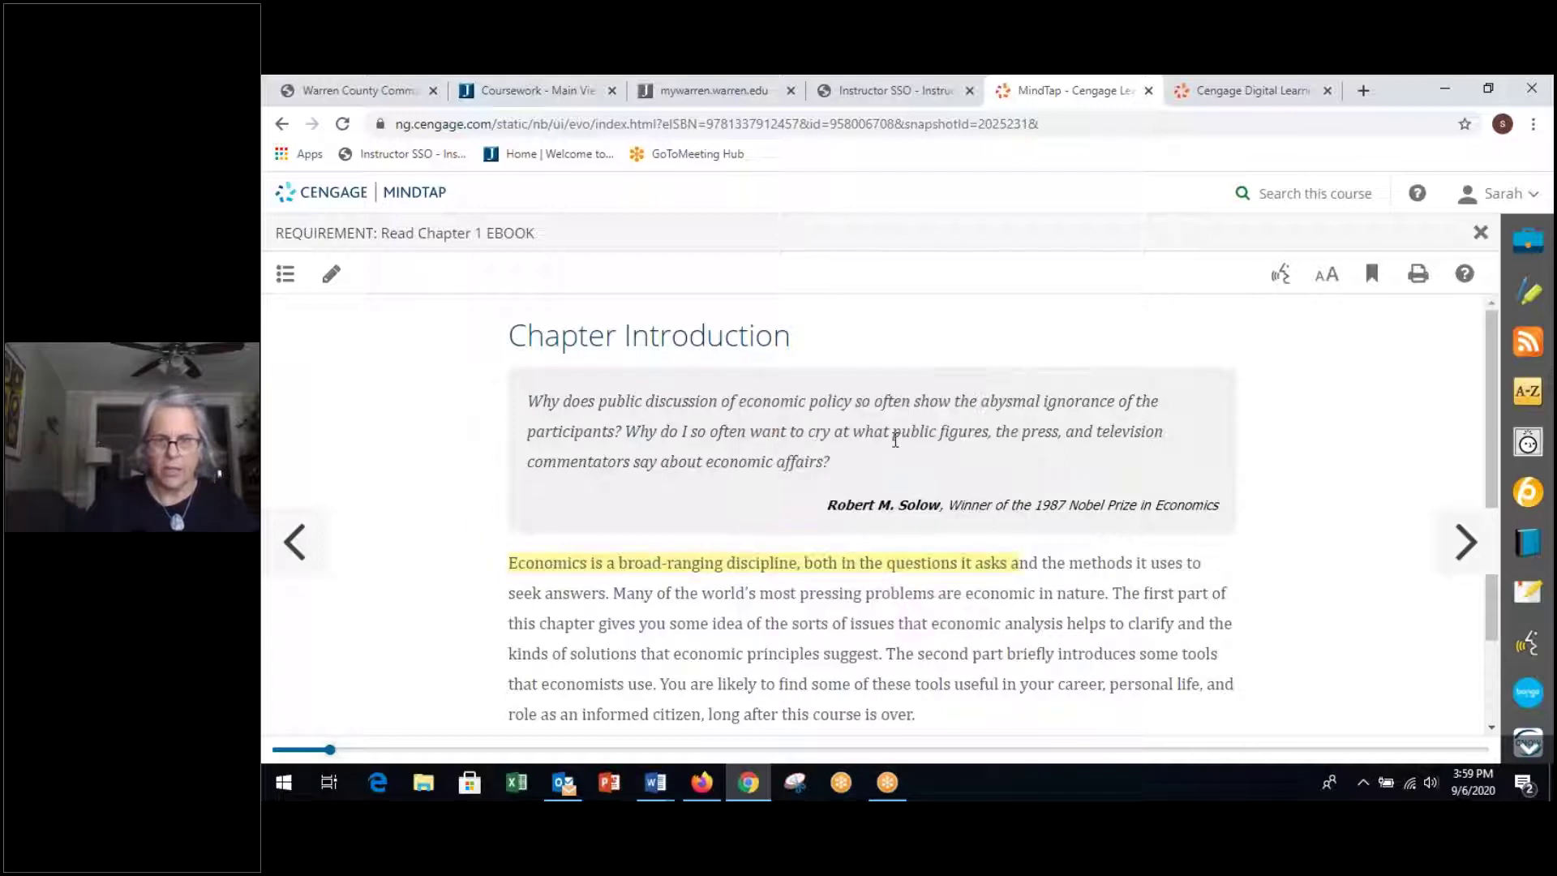
{"action": "left_click", "coordinate": [815, 563]}
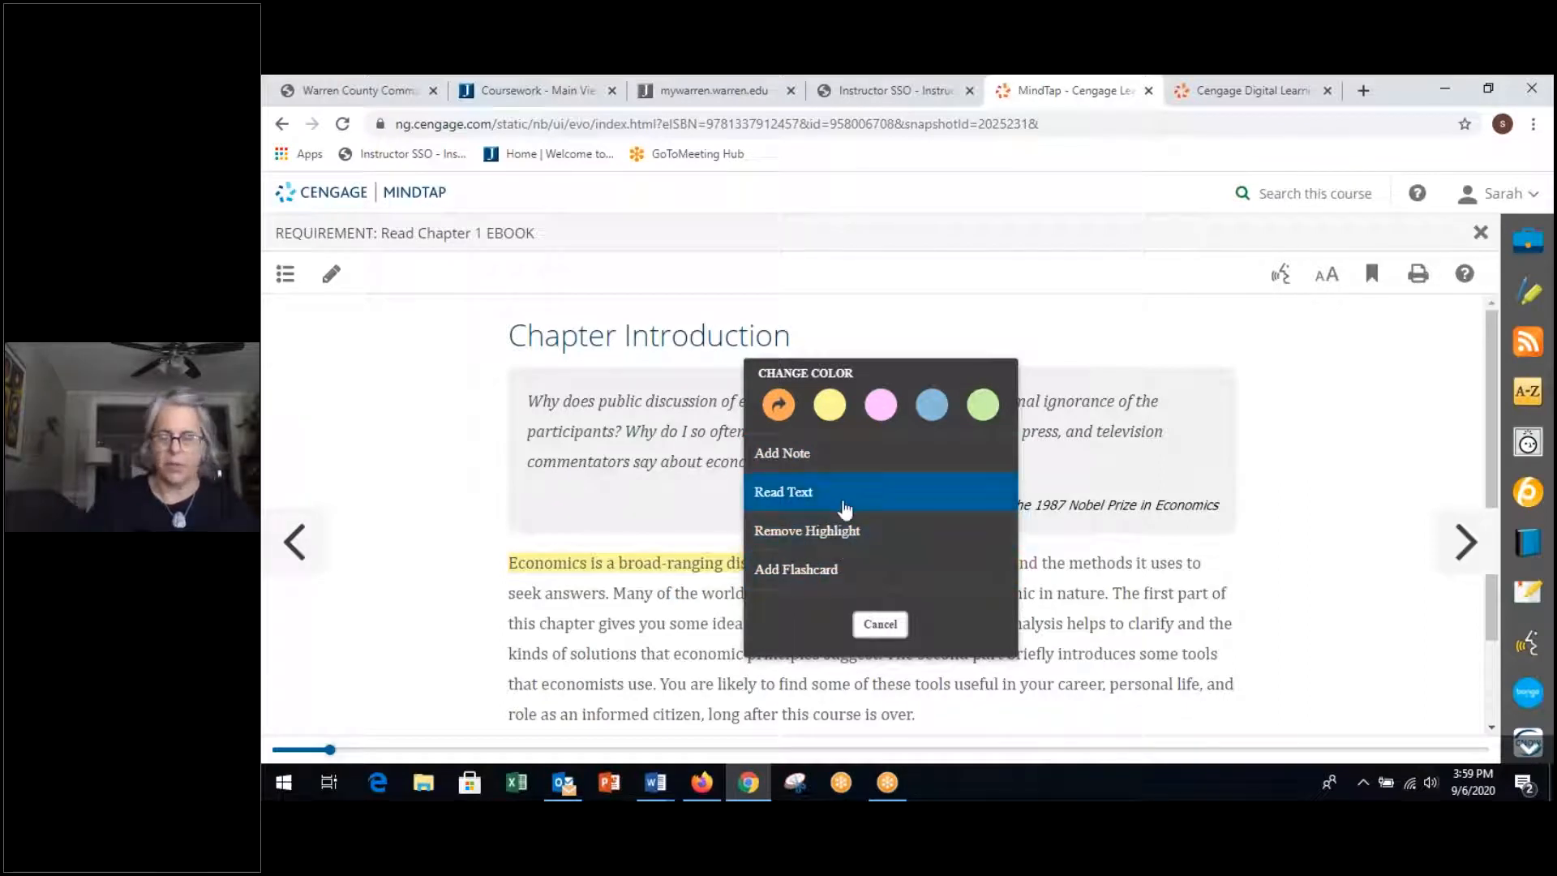
{"action": "left_click", "coordinate": [882, 624]}
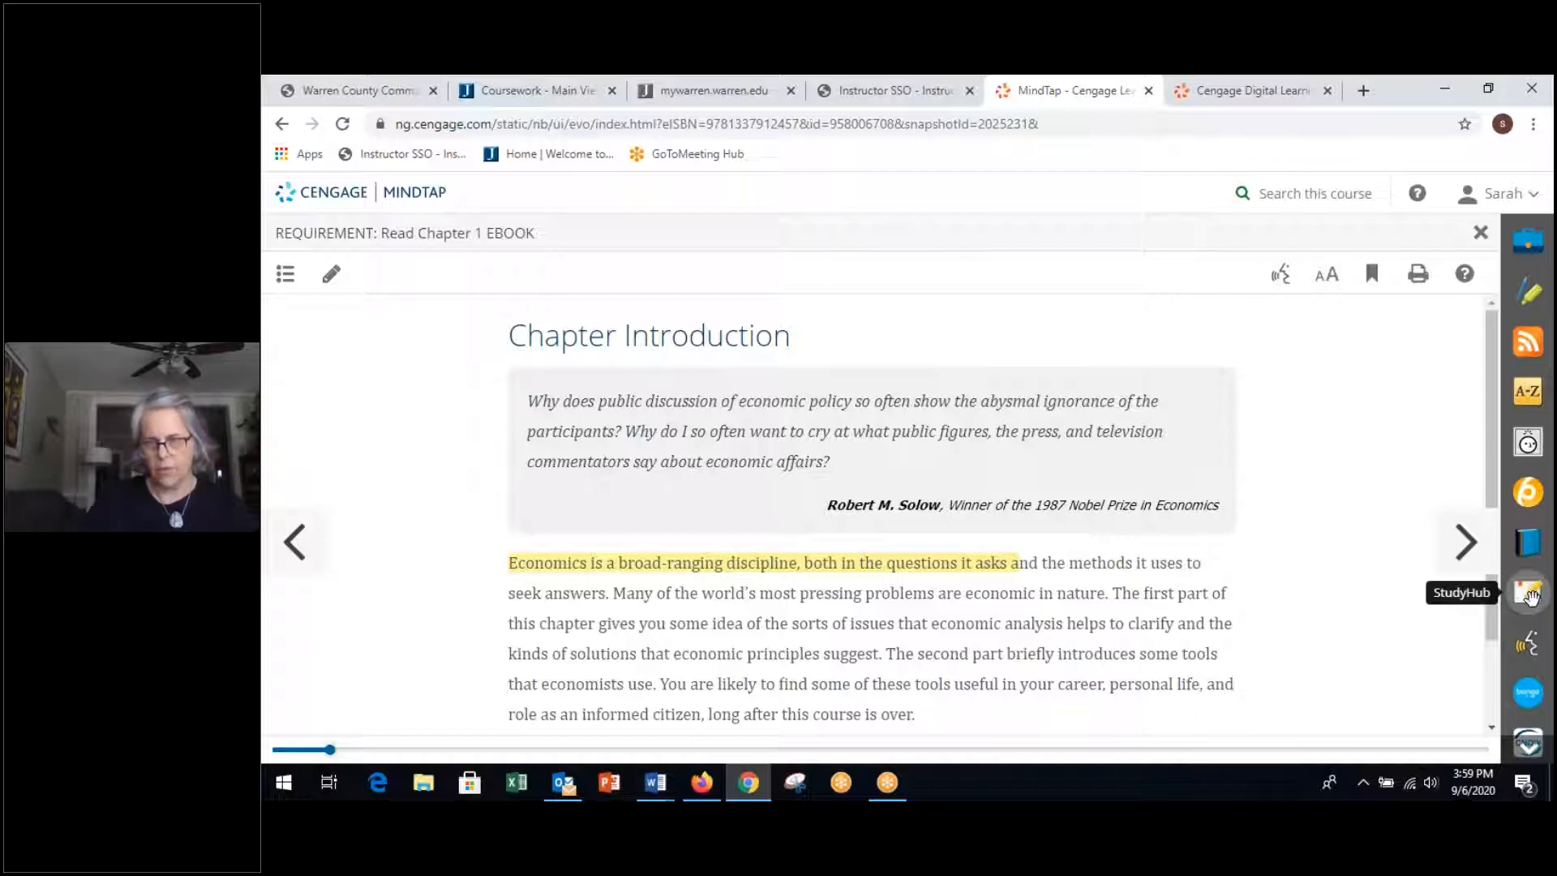
{"action": "left_click", "coordinate": [1531, 594]}
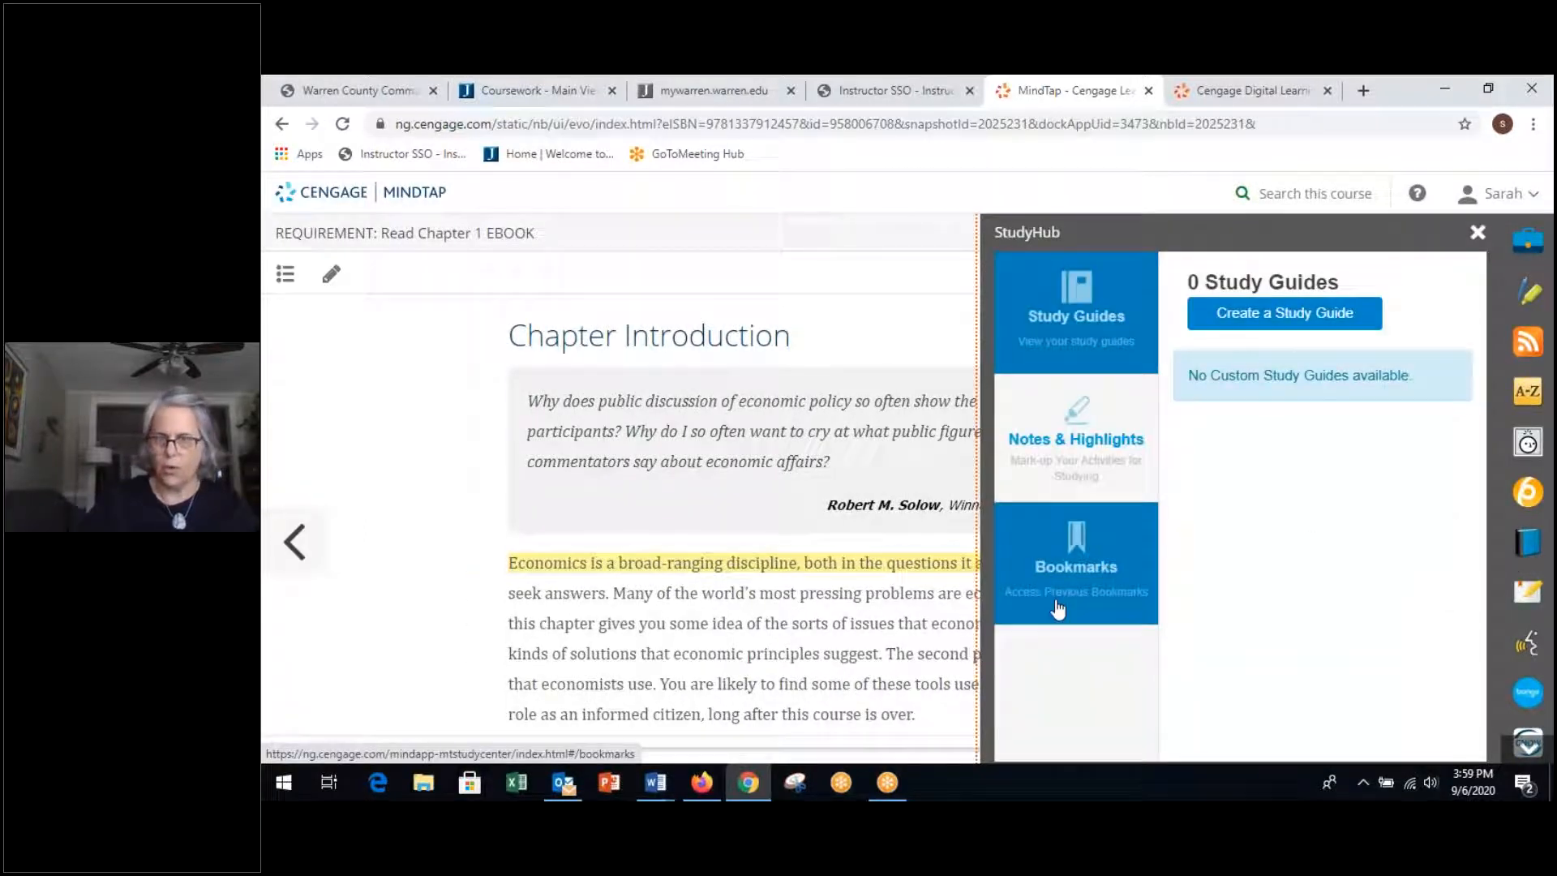
{"action": "left_click", "coordinate": [1077, 449]}
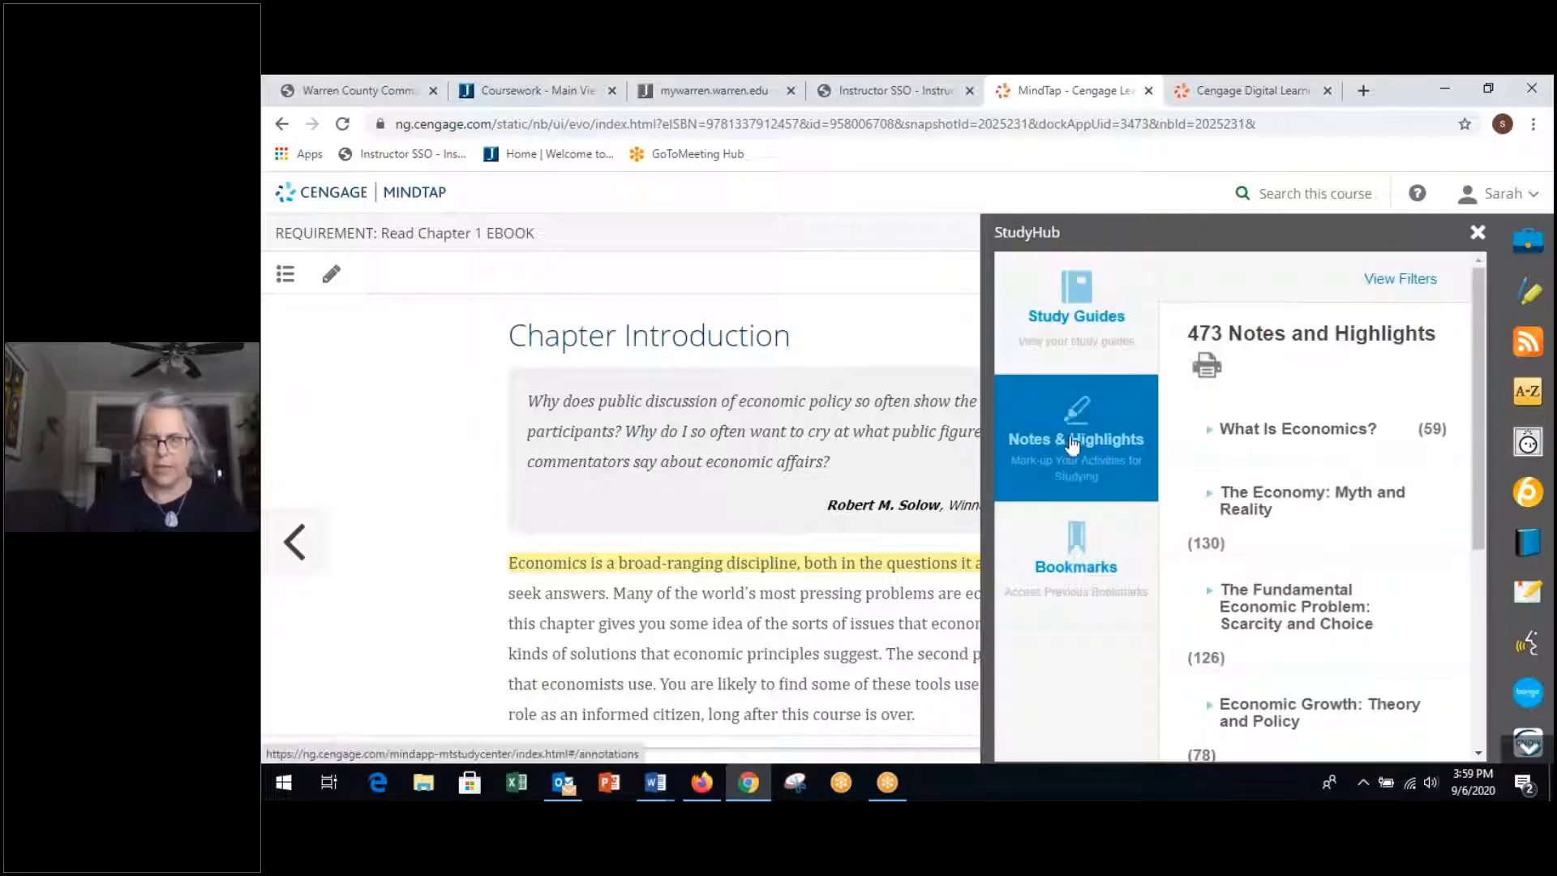
{"action": "left_click", "coordinate": [1211, 438]}
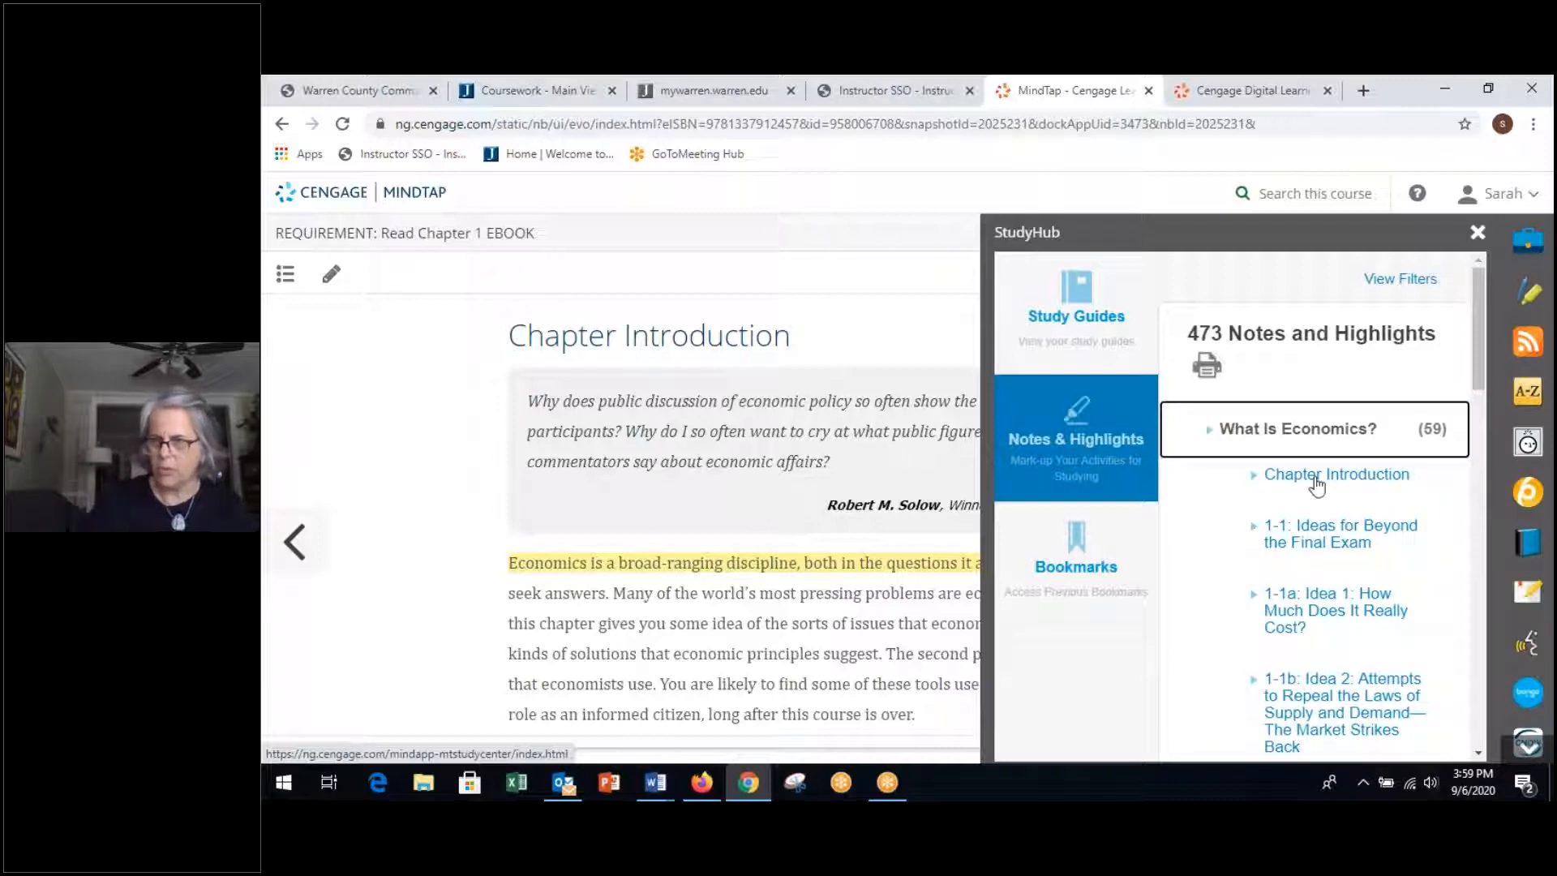
{"action": "left_click", "coordinate": [1260, 478]}
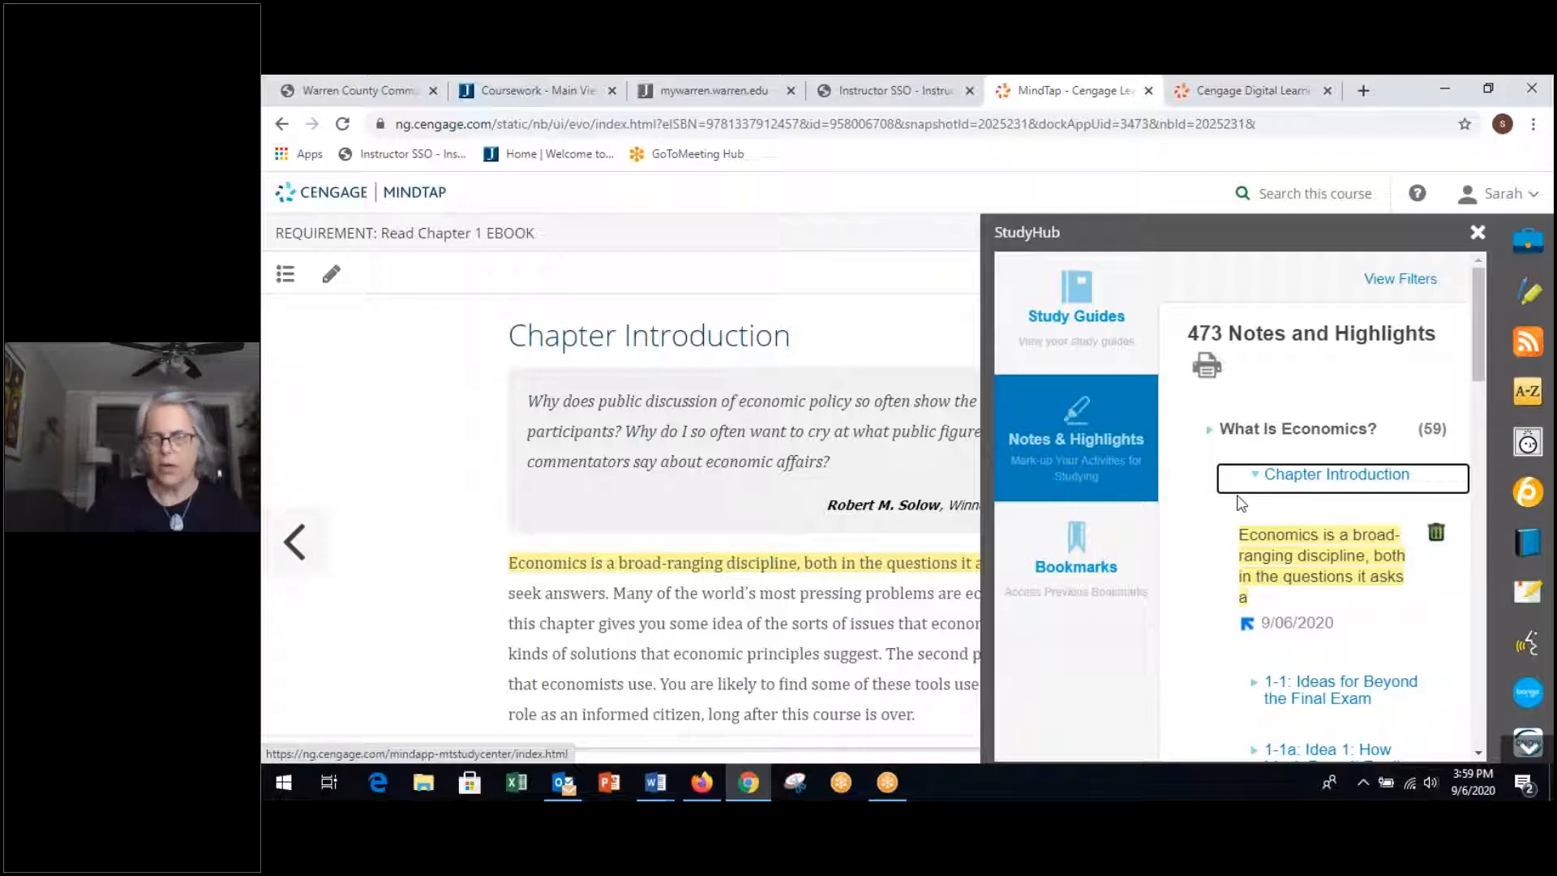
{"action": "scroll", "coordinate": [1356, 638], "scroll_direction": "down", "scroll_amount": 3}
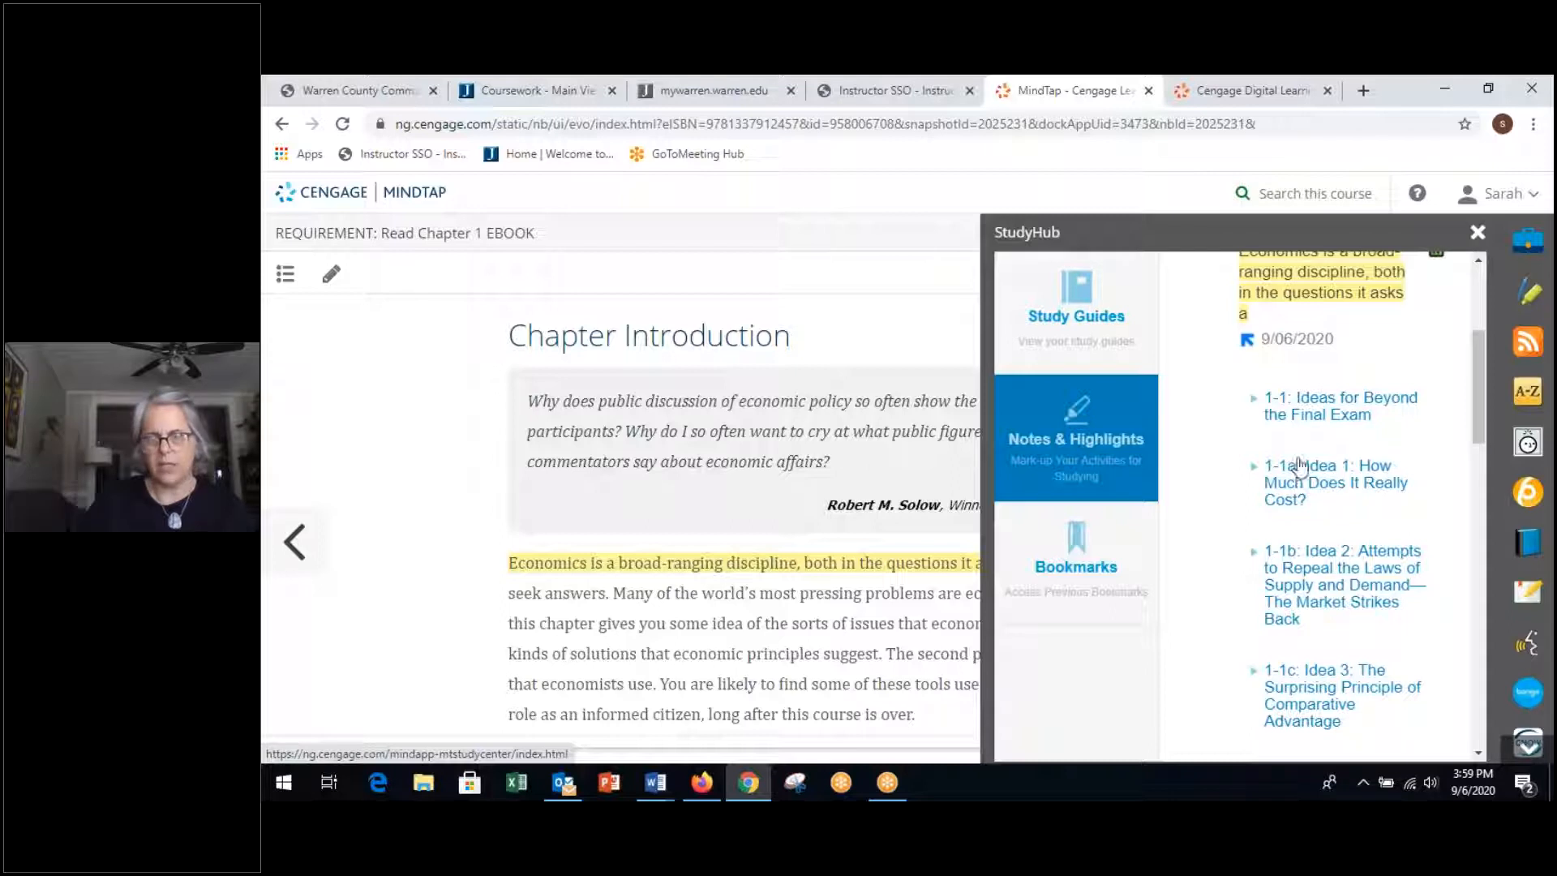
{"action": "left_click", "coordinate": [1479, 232]}
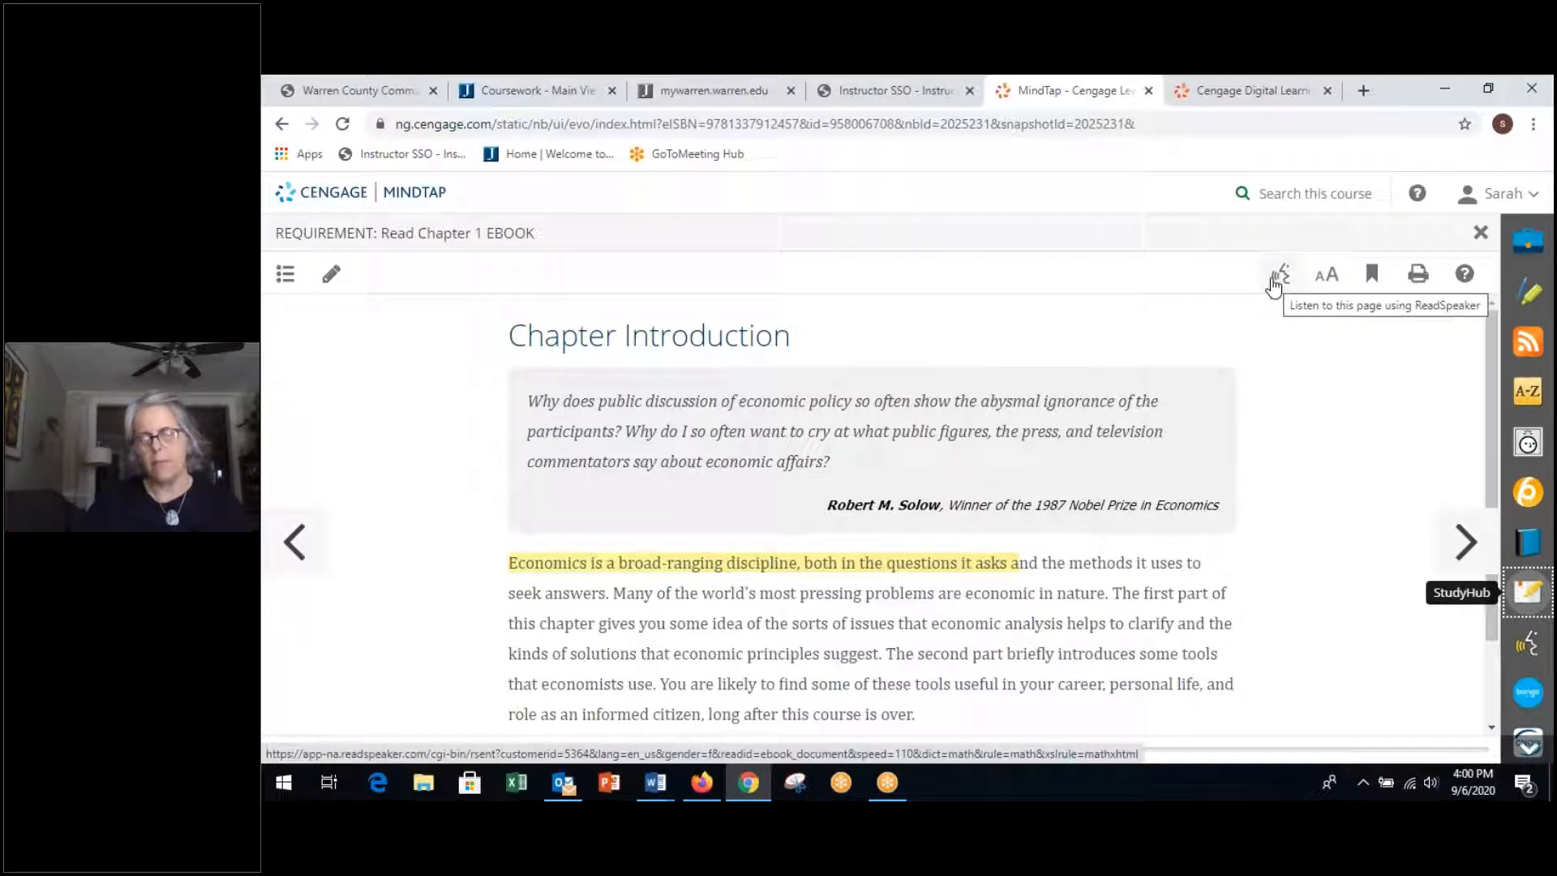
- Start ReadSpeaker narration of the page, pausing, resuming and pausing again in the first paragraph
{"action": "left_click", "coordinate": [1277, 279]}
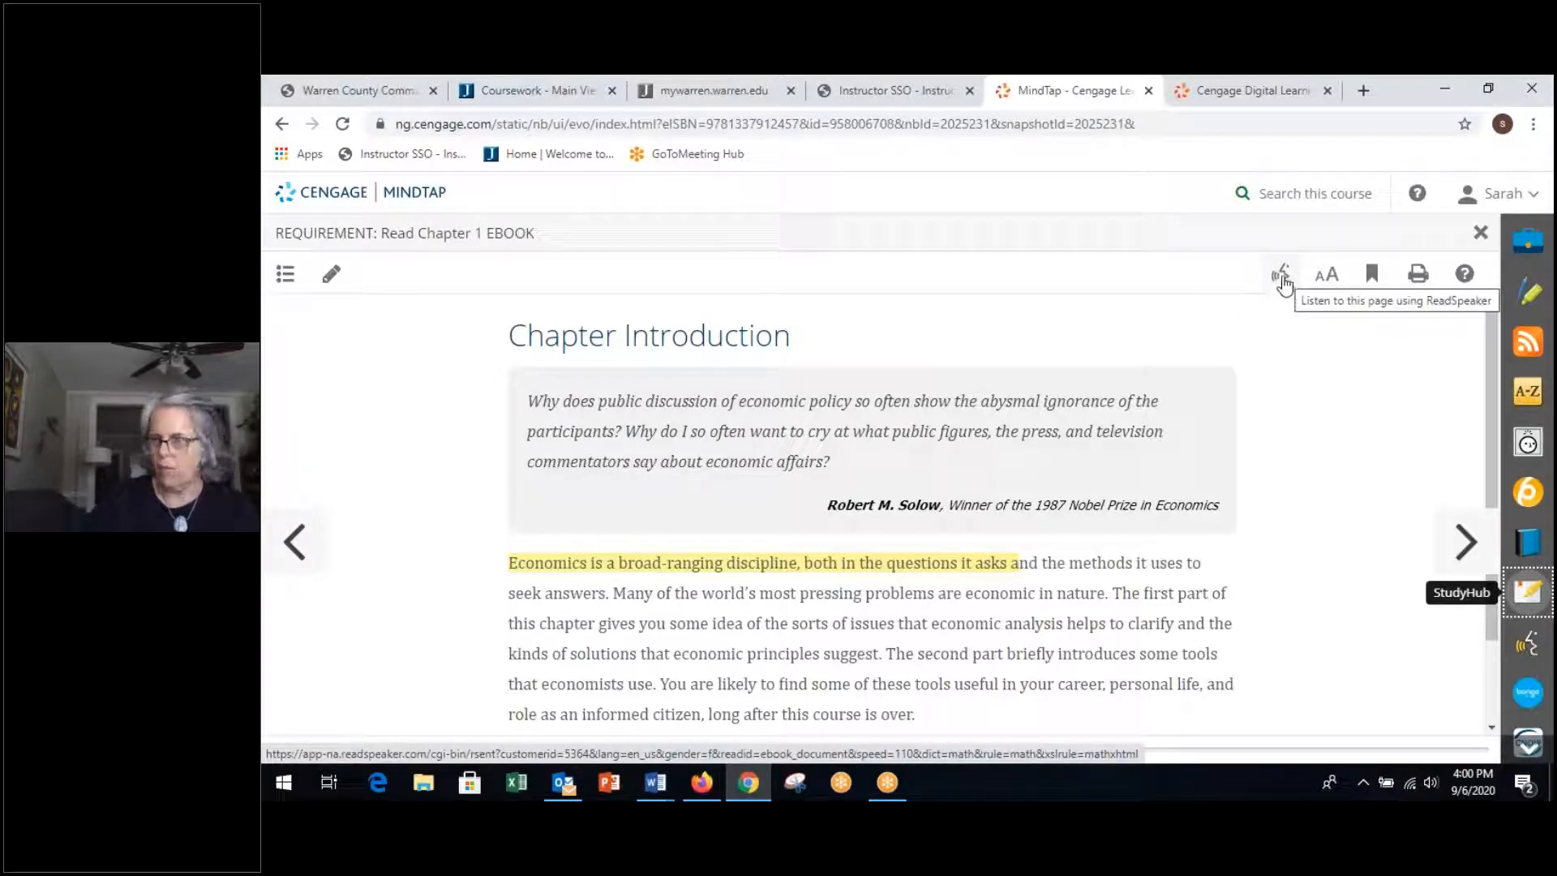
{"action": "left_click", "coordinate": [1281, 275]}
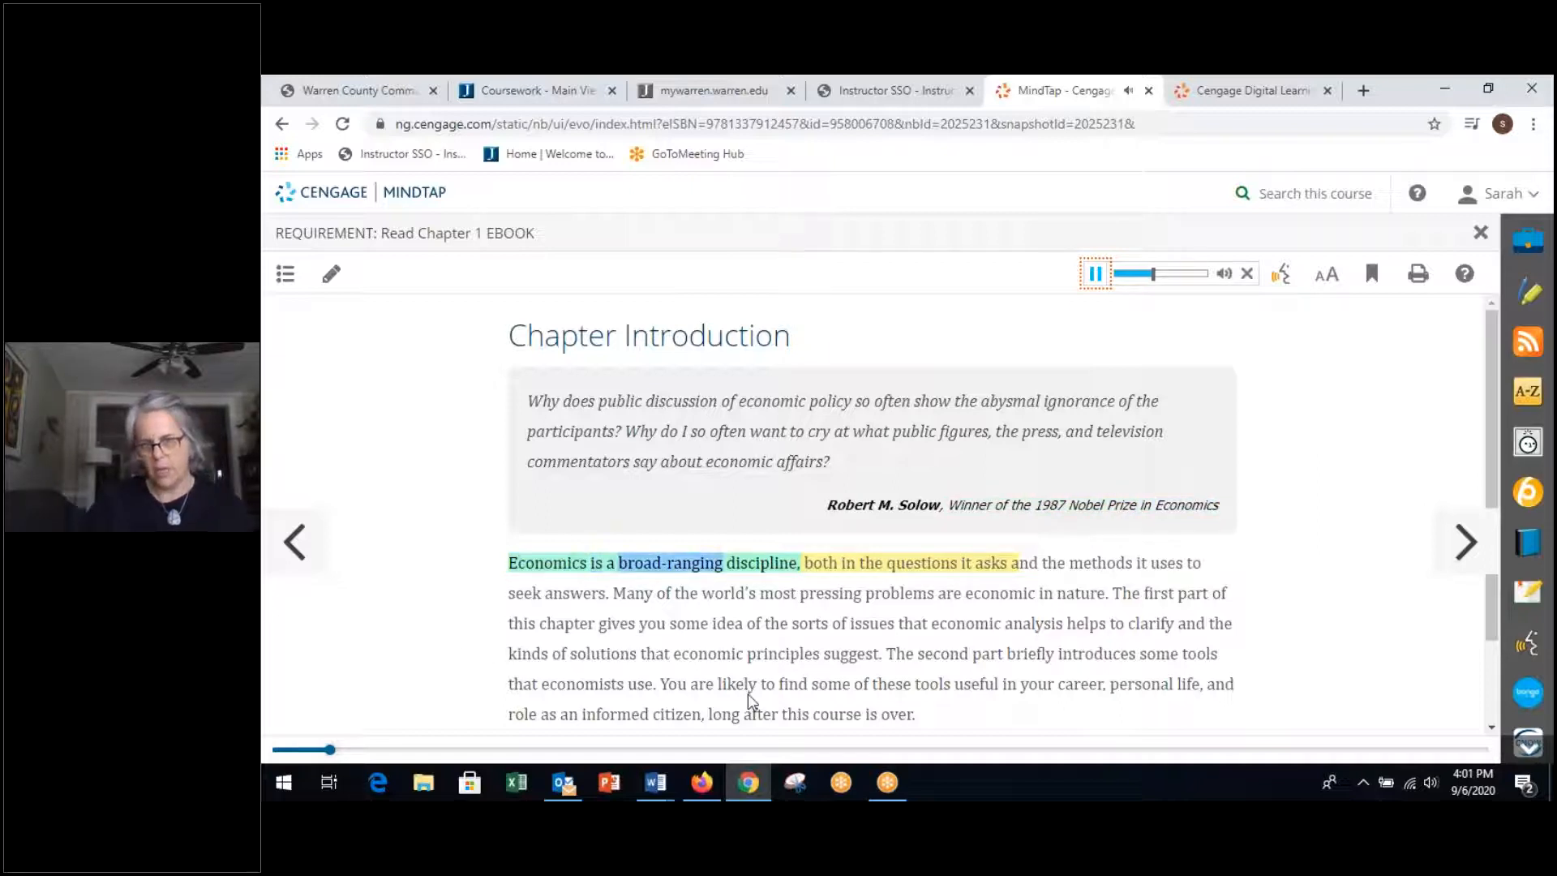
{"action": "left_click", "coordinate": [1095, 273]}
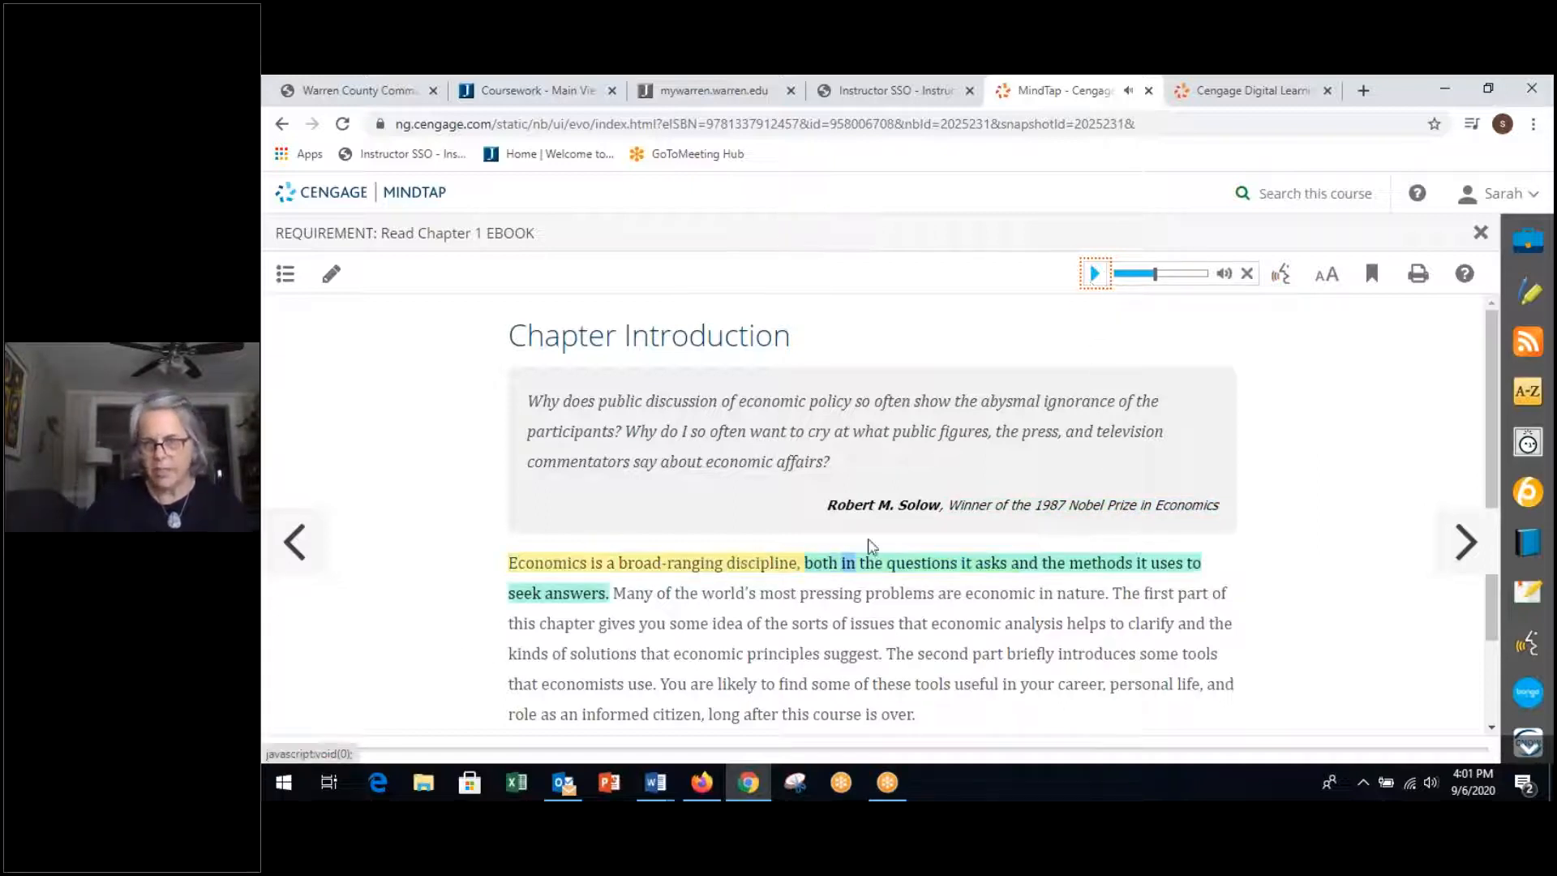
{"action": "left_click", "coordinate": [1095, 278]}
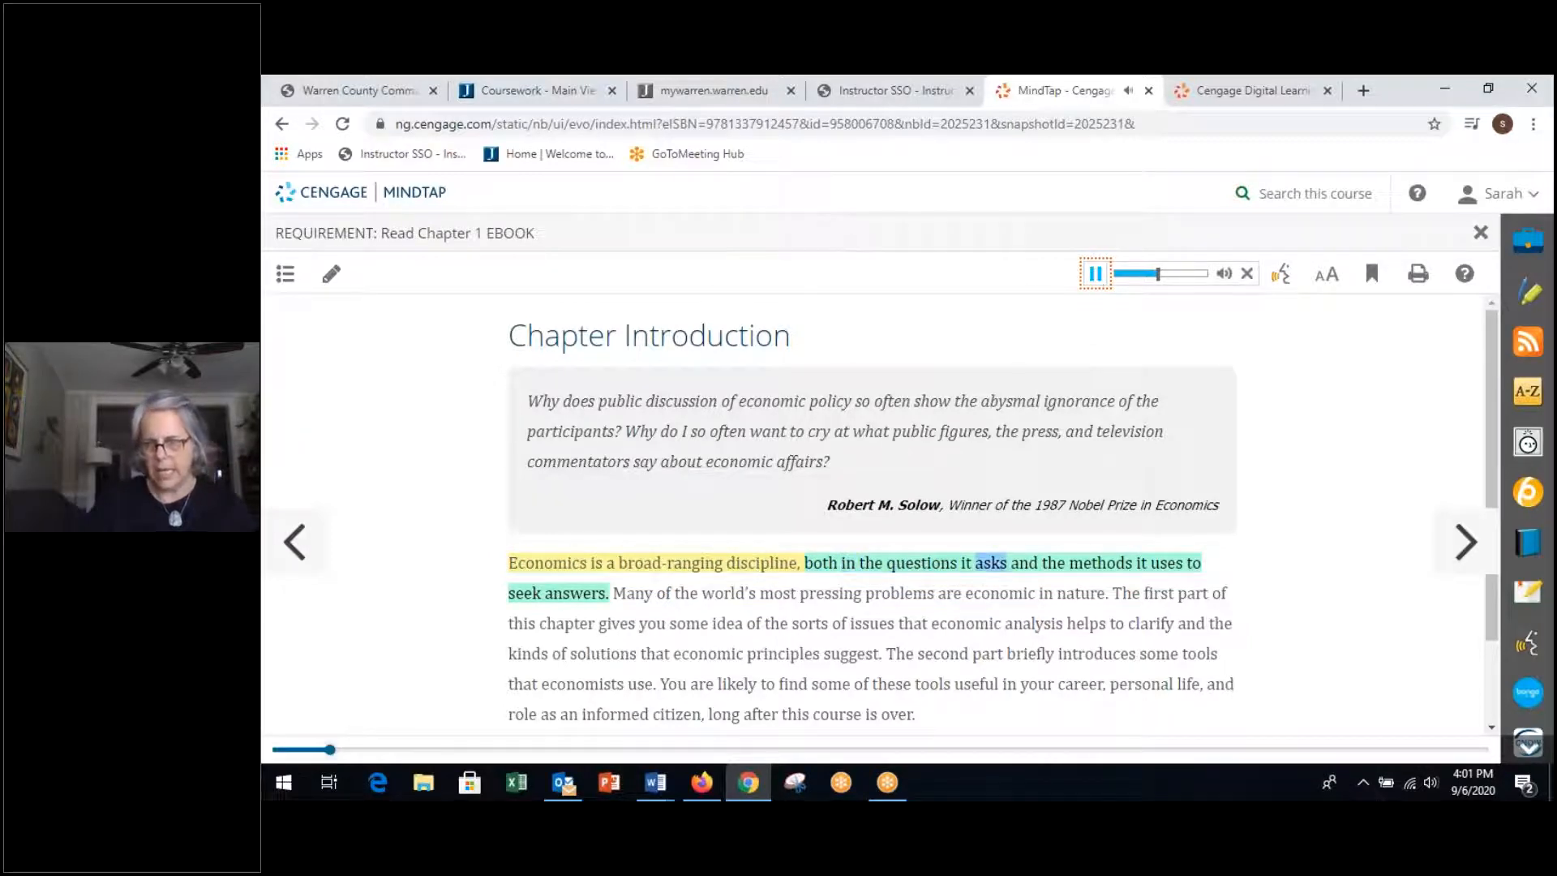
{"action": "left_click", "coordinate": [1095, 274]}
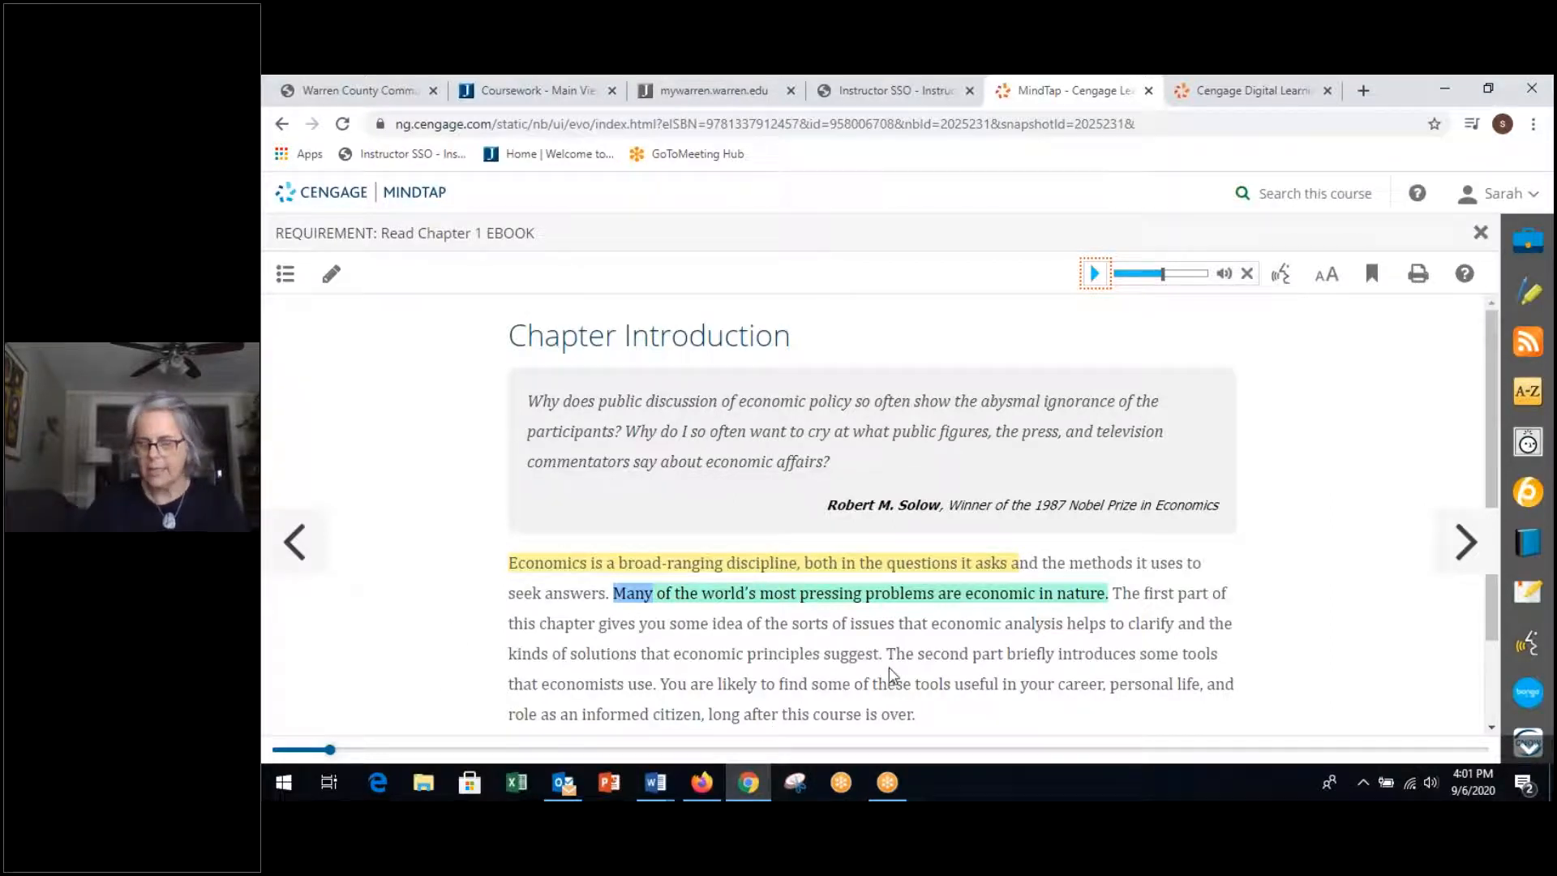
{"action": "scroll", "coordinate": [937, 679], "scroll_direction": "down", "scroll_amount": 1}
{"action": "scroll", "coordinate": [1032, 623], "scroll_direction": "up", "scroll_amount": 1}
{"action": "scroll", "coordinate": [1028, 625], "scroll_direction": "down", "scroll_amount": 1}
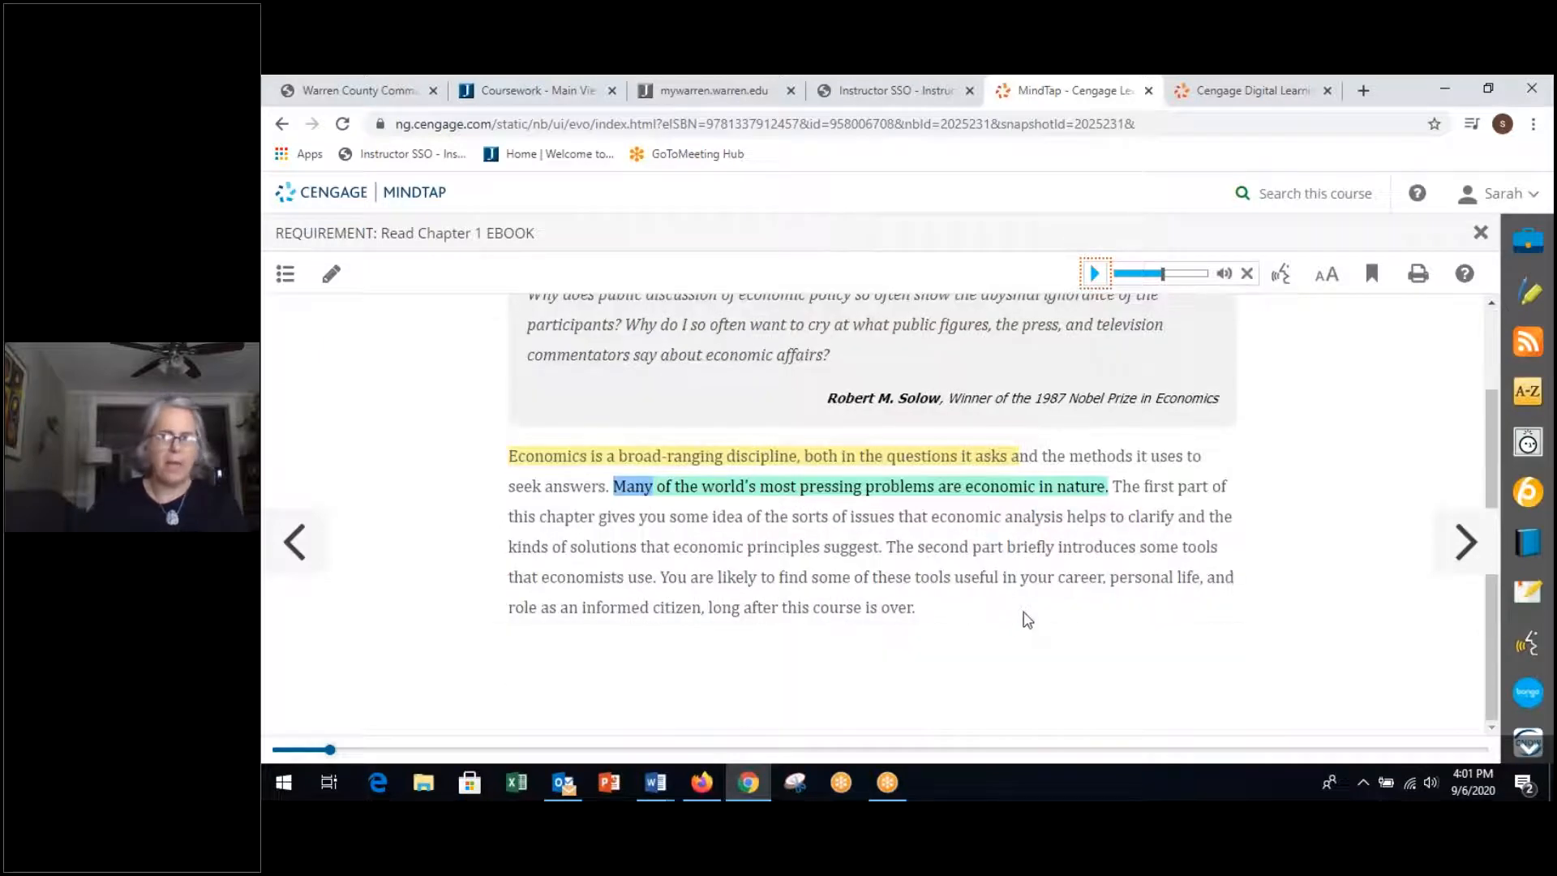
{"action": "scroll", "coordinate": [1015, 626], "scroll_direction": "up", "scroll_amount": 1}
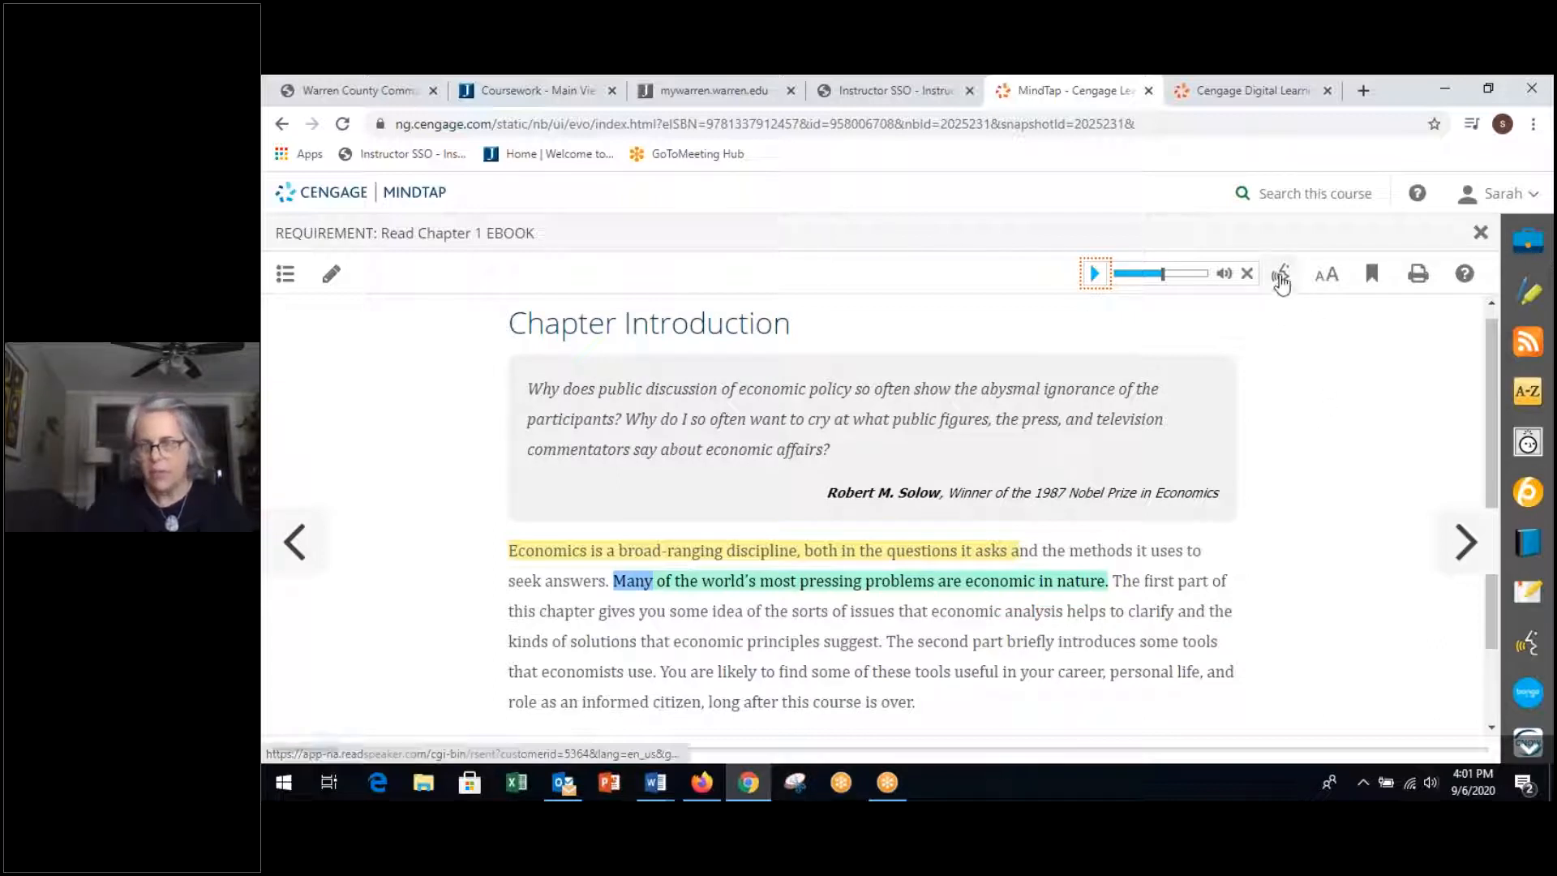
- Review the ReadSpeaker voice choices without changing them and close the settings panel
{"action": "left_click", "coordinate": [1529, 642]}
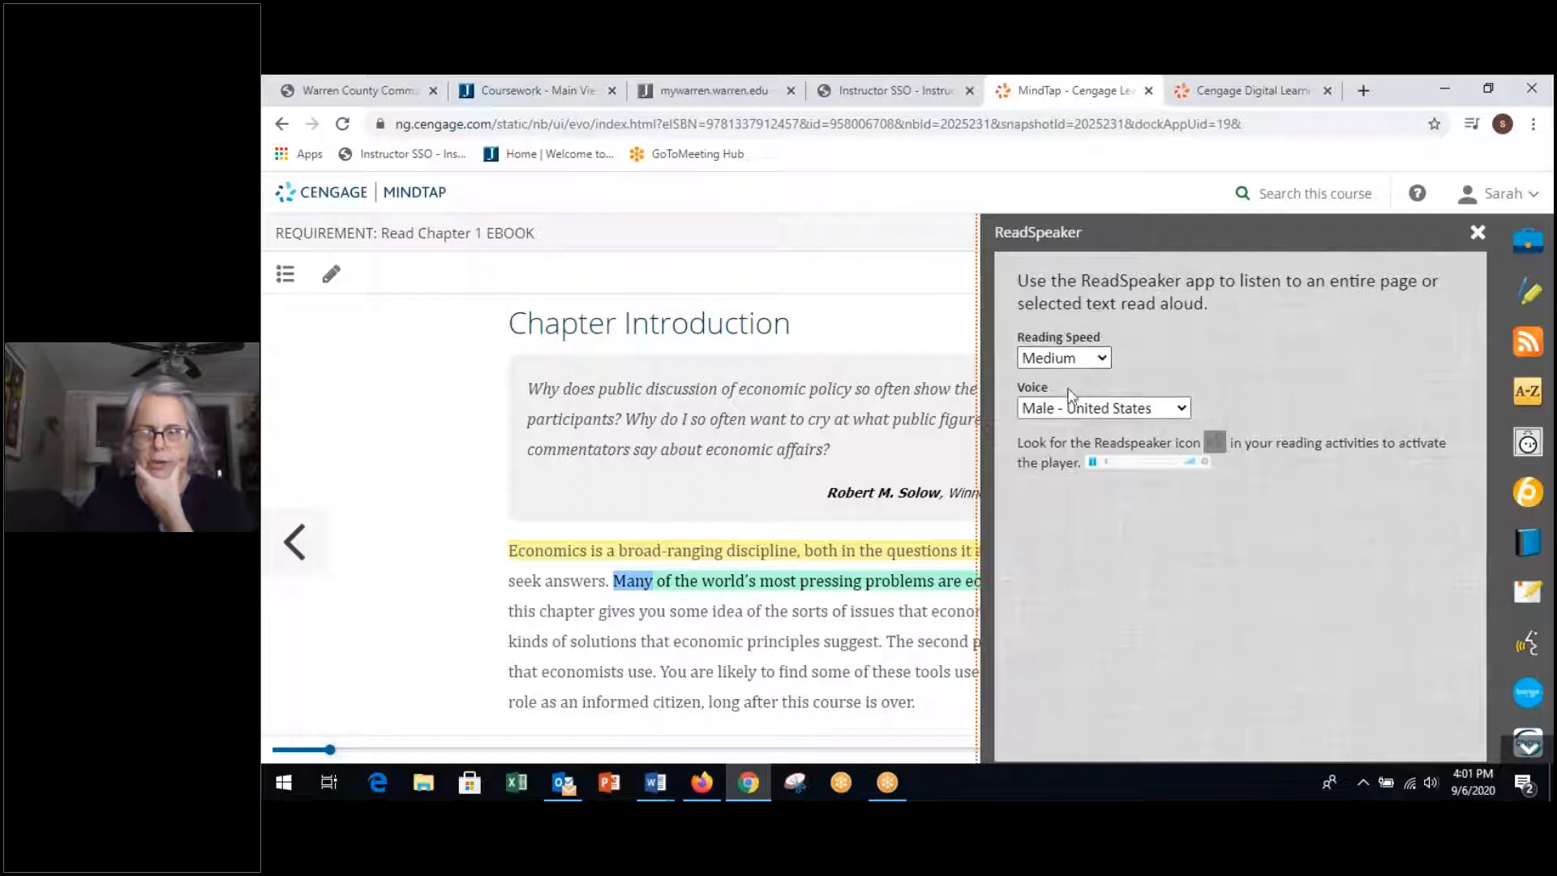
{"action": "left_click", "coordinate": [1055, 411]}
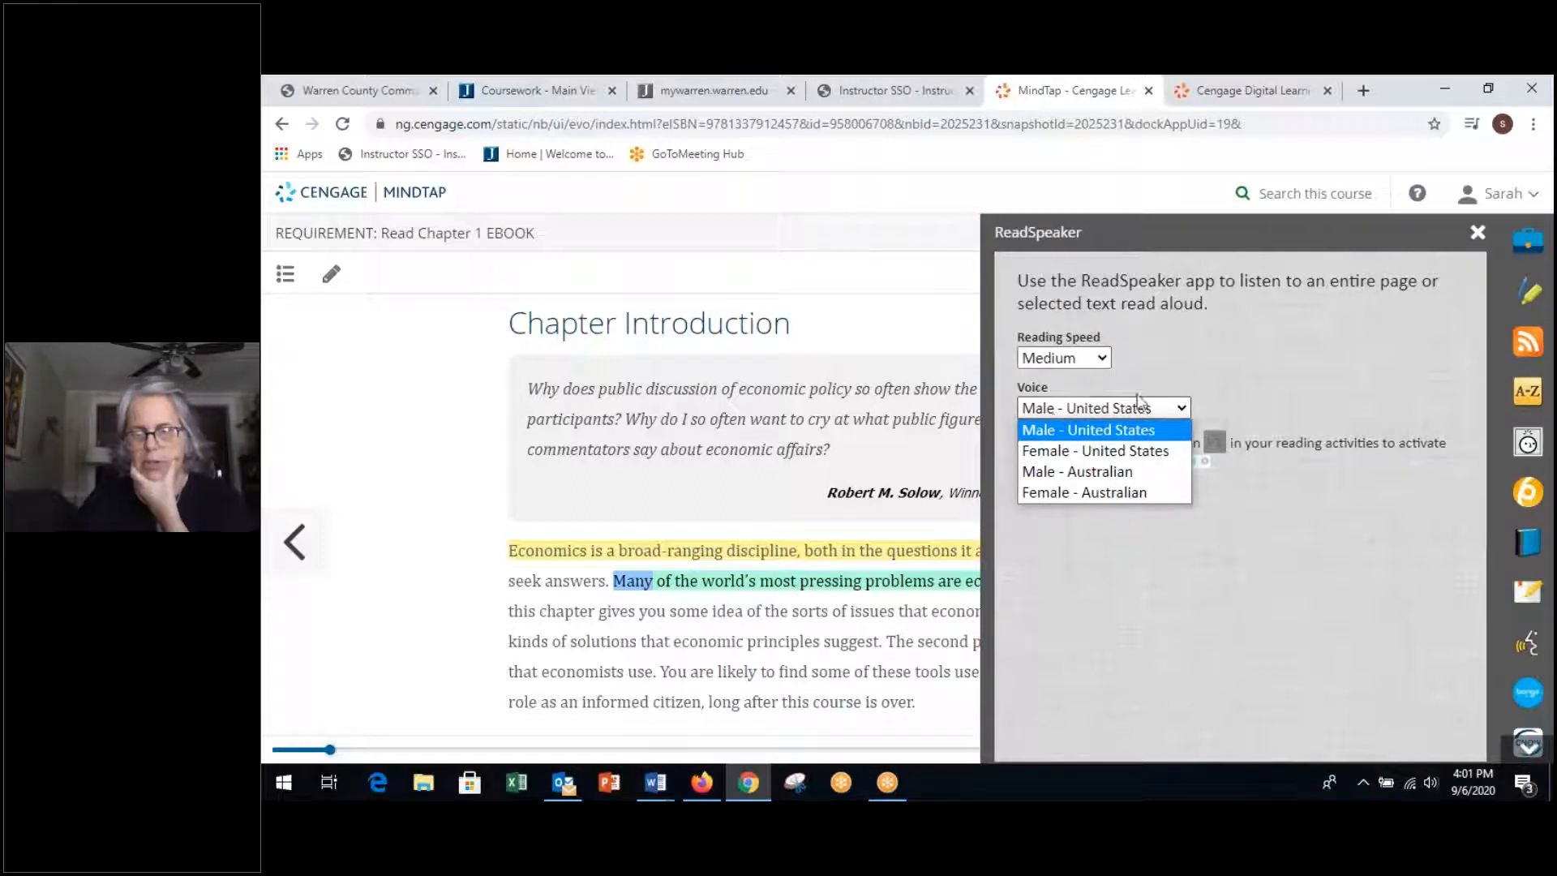
{"action": "left_click", "coordinate": [1324, 359]}
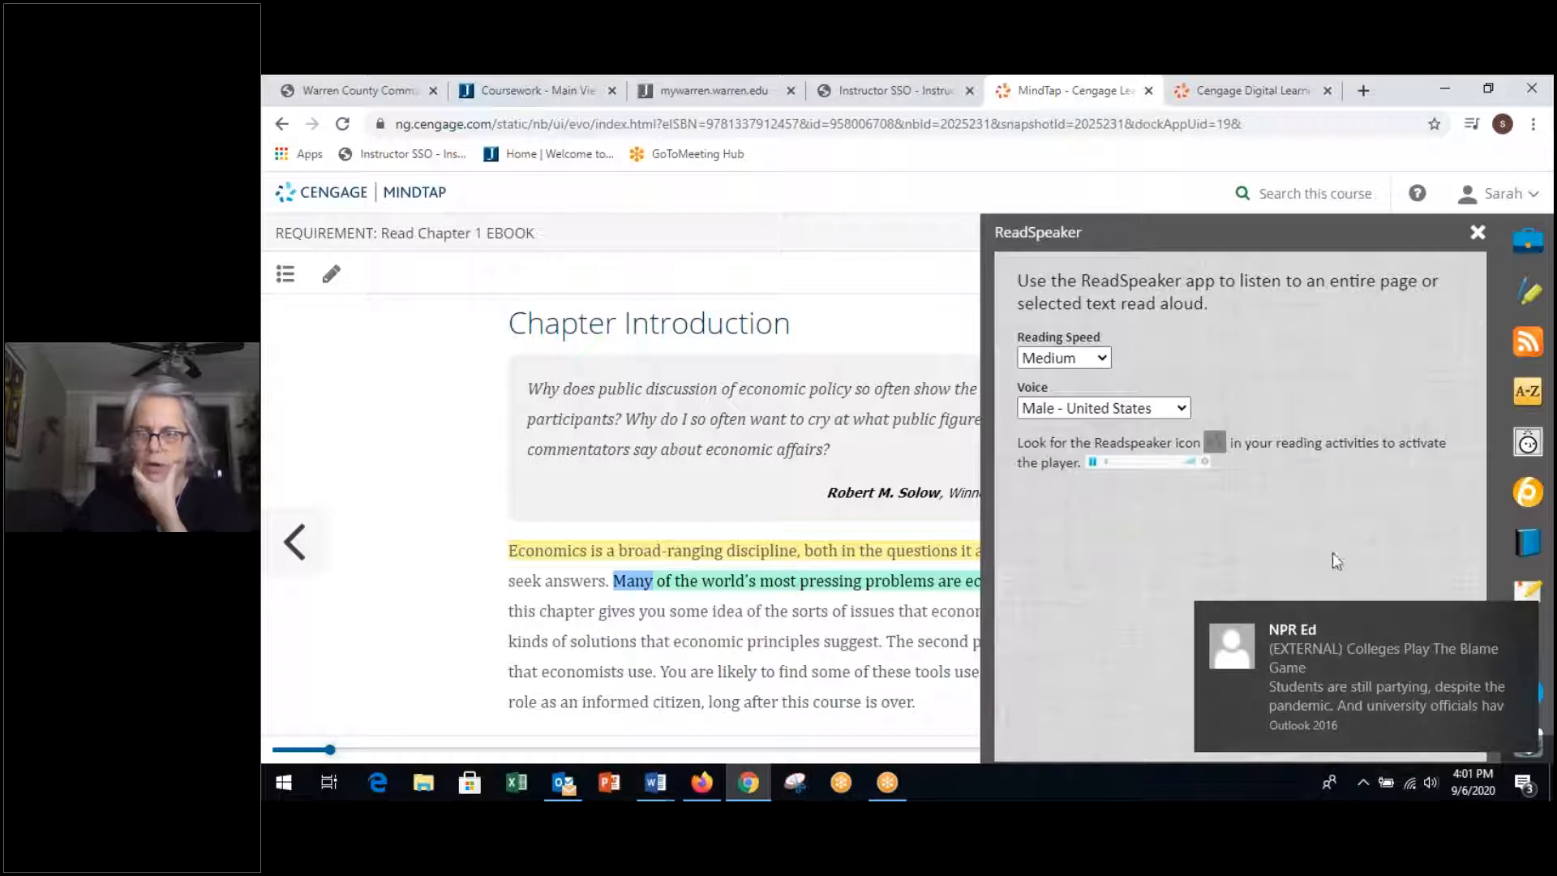
{"action": "mouse_move", "coordinate": [1363, 669]}
{"action": "left_click", "coordinate": [1526, 624]}
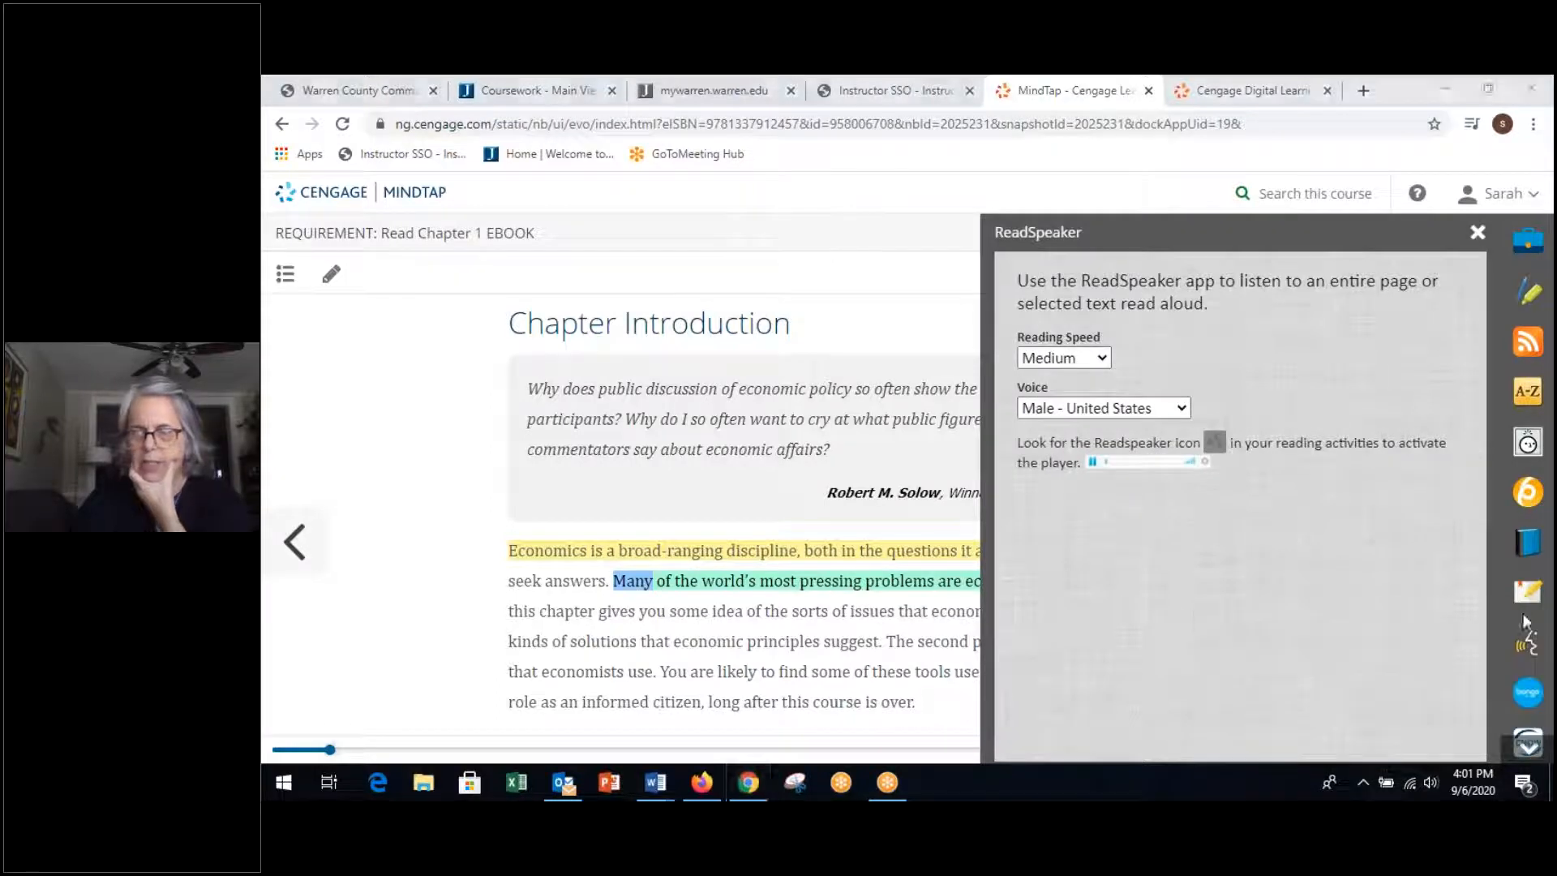
{"action": "left_click", "coordinate": [1480, 234]}
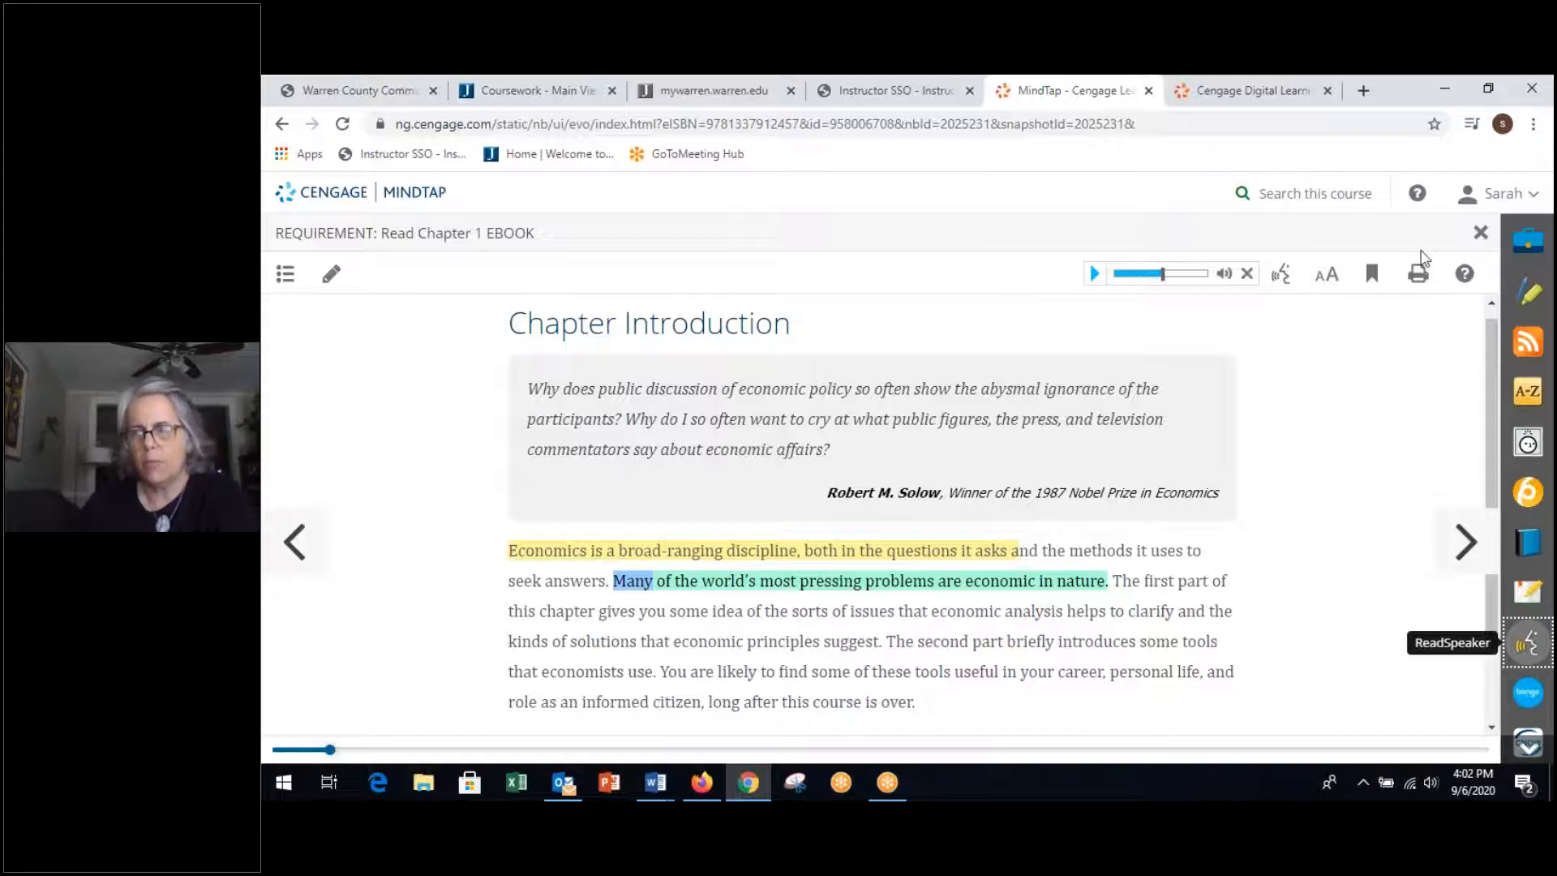
- Exit the eBook reader back to the course outline
{"action": "left_click", "coordinate": [1479, 234]}
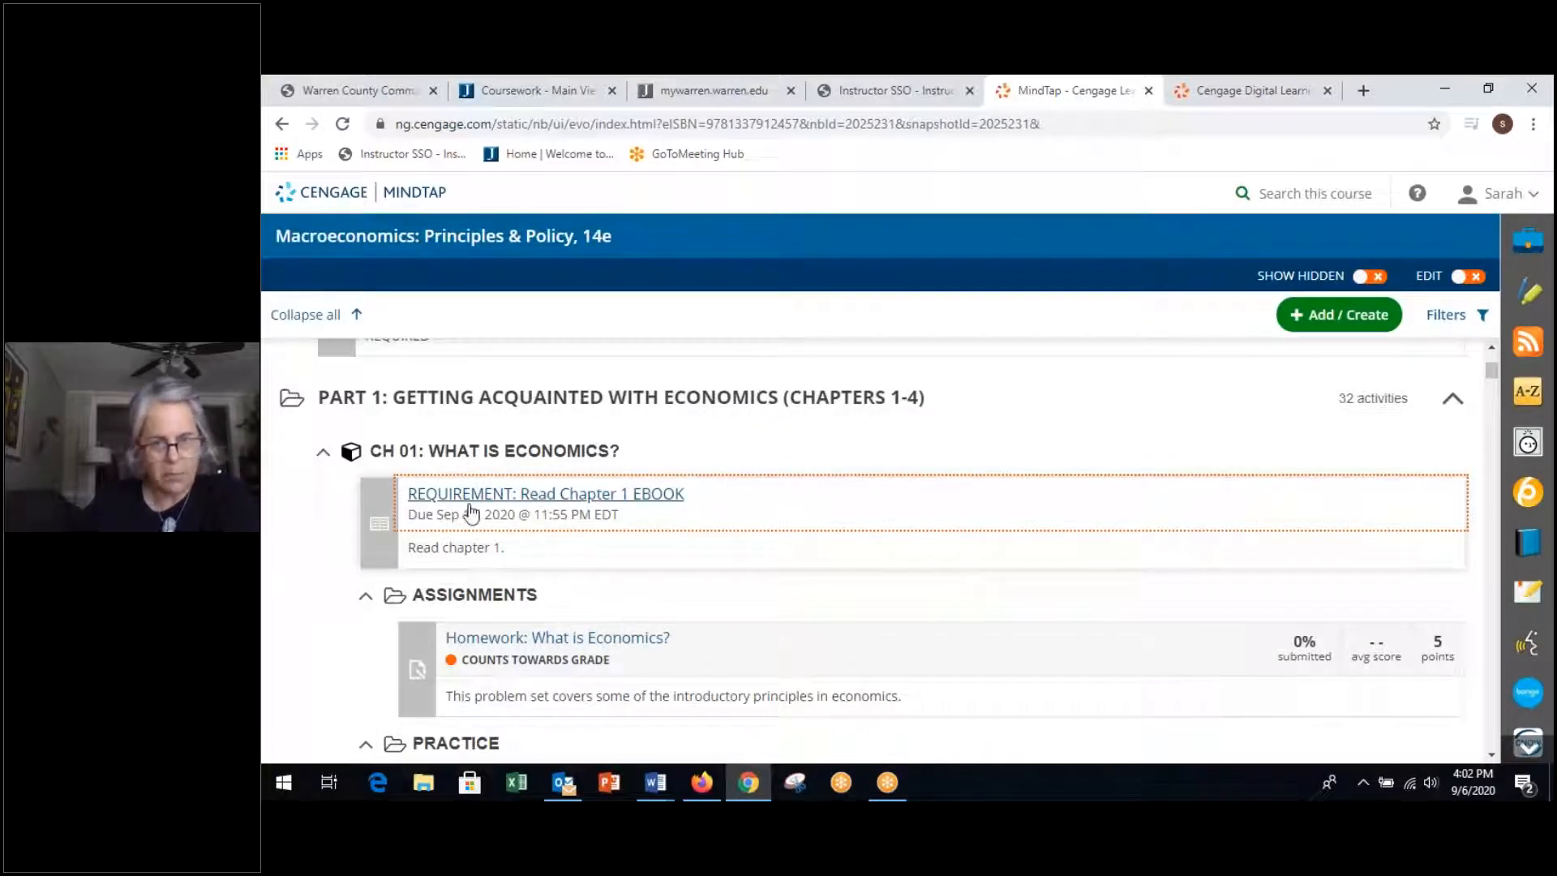
{"action": "scroll", "coordinate": [657, 633], "scroll_direction": "down", "scroll_amount": 3}
{"action": "scroll", "coordinate": [644, 638], "scroll_direction": "up", "scroll_amount": 3}
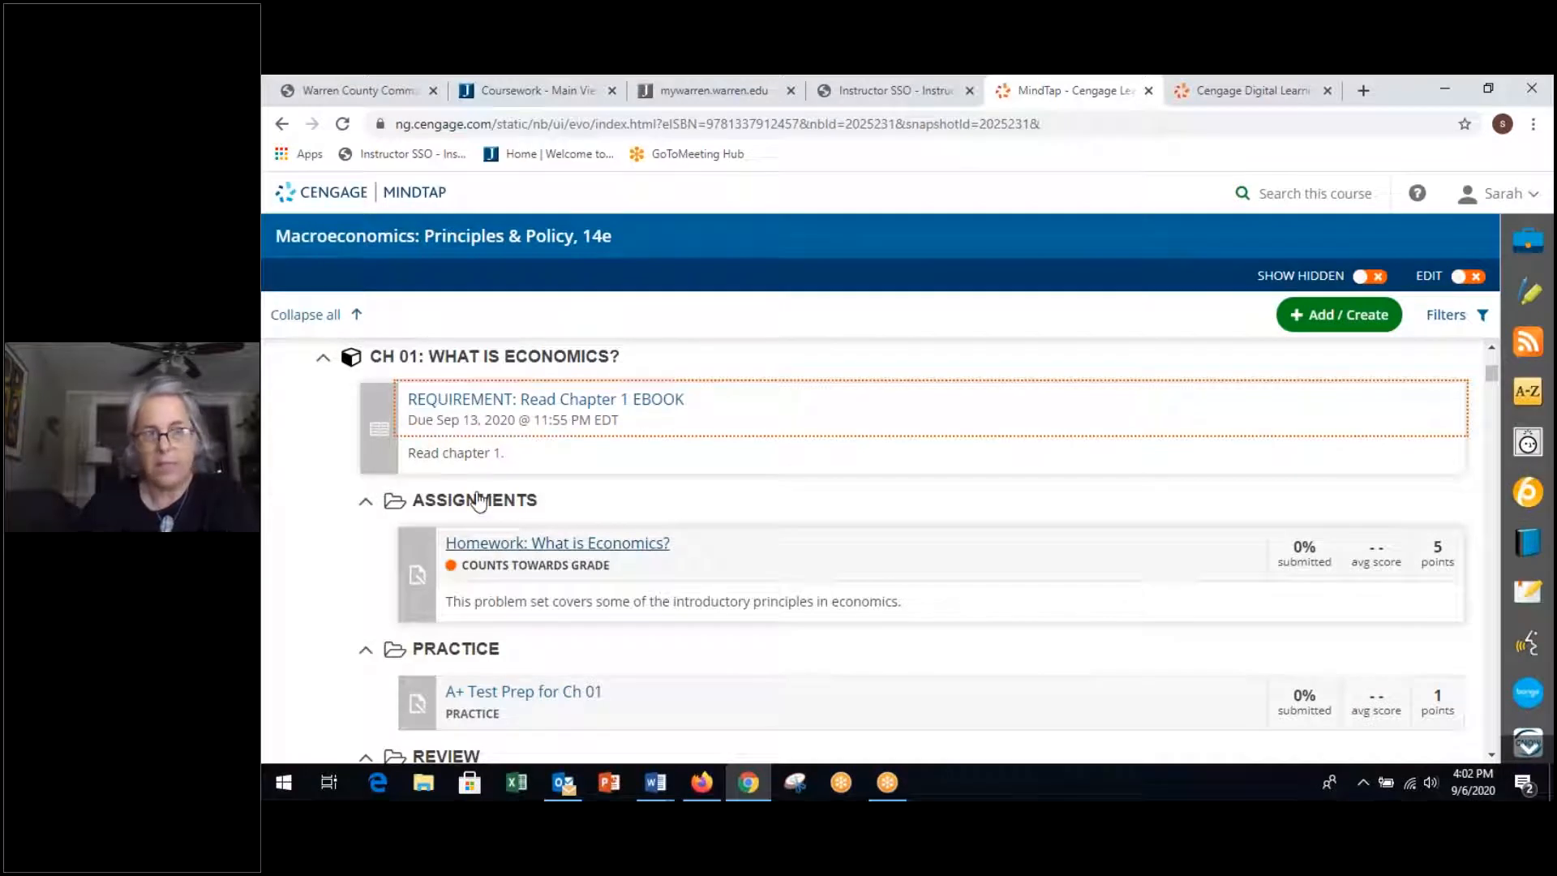
{"action": "scroll", "coordinate": [475, 502], "scroll_direction": "up", "scroll_amount": 5}
{"action": "scroll", "coordinate": [438, 422], "scroll_direction": "up", "scroll_amount": 2}
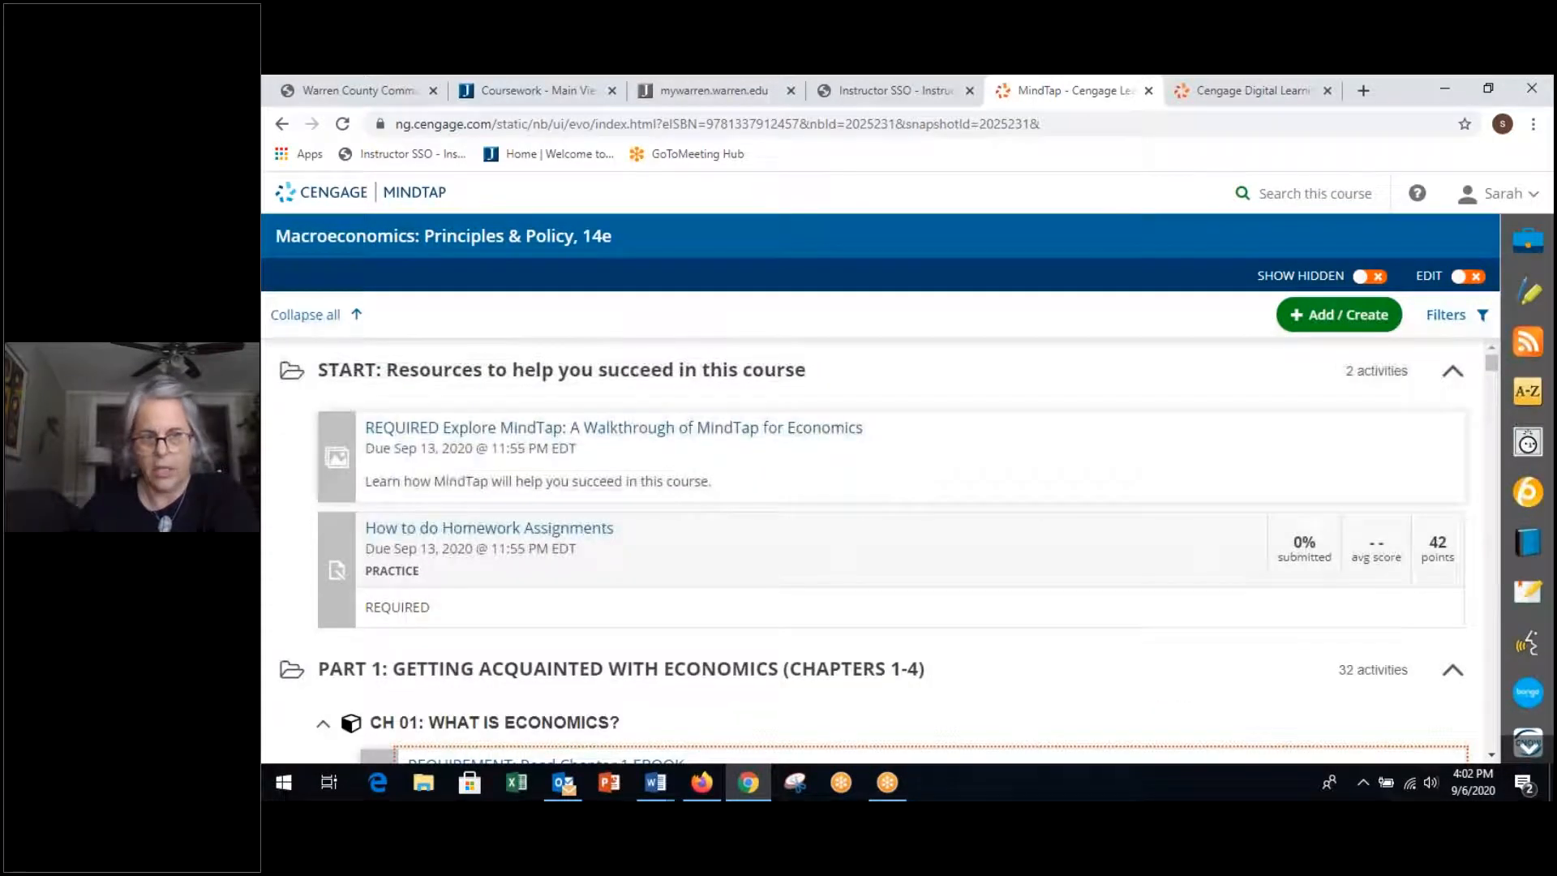
{"action": "scroll", "coordinate": [681, 571], "scroll_direction": "down", "scroll_amount": 3}
{"action": "scroll", "coordinate": [784, 552], "scroll_direction": "down", "scroll_amount": 3}
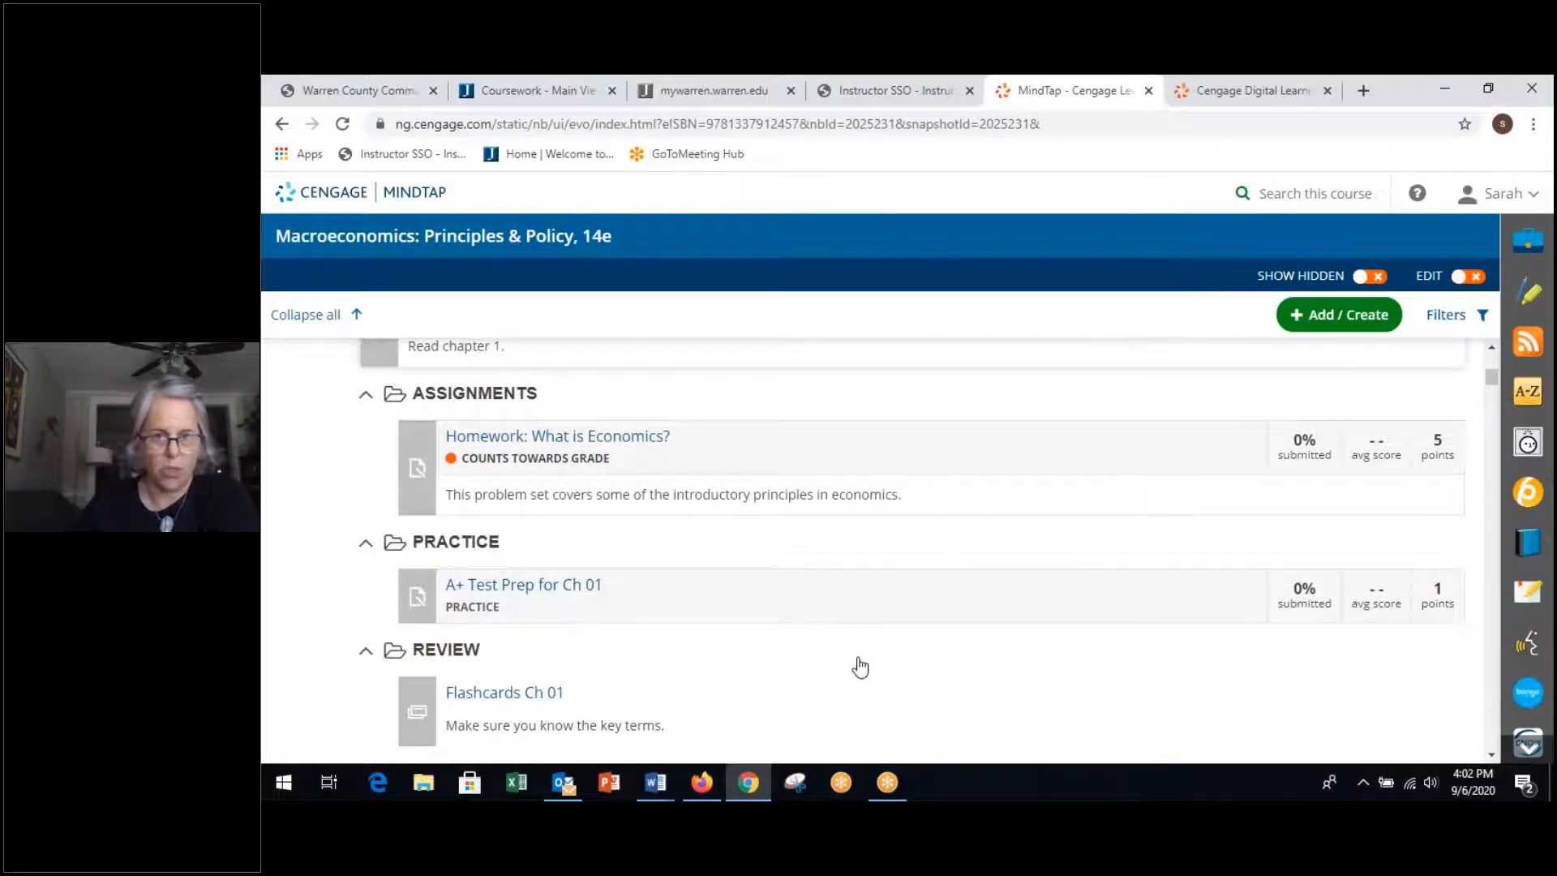
{"action": "scroll", "coordinate": [852, 665], "scroll_direction": "up", "scroll_amount": 1}
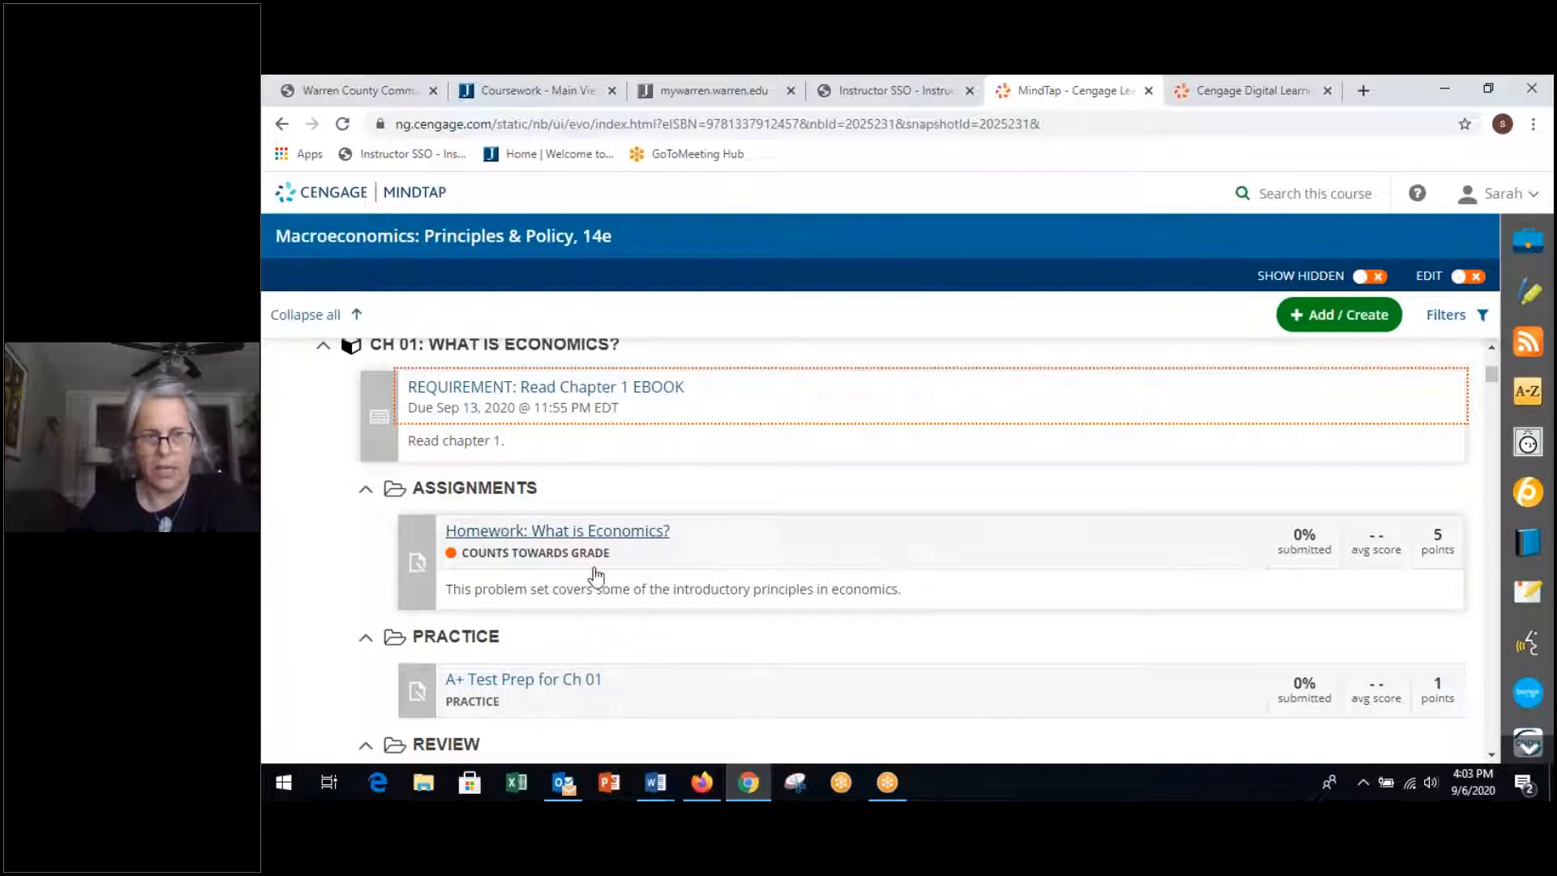
{"action": "scroll", "coordinate": [596, 574], "scroll_direction": "down", "scroll_amount": 5}
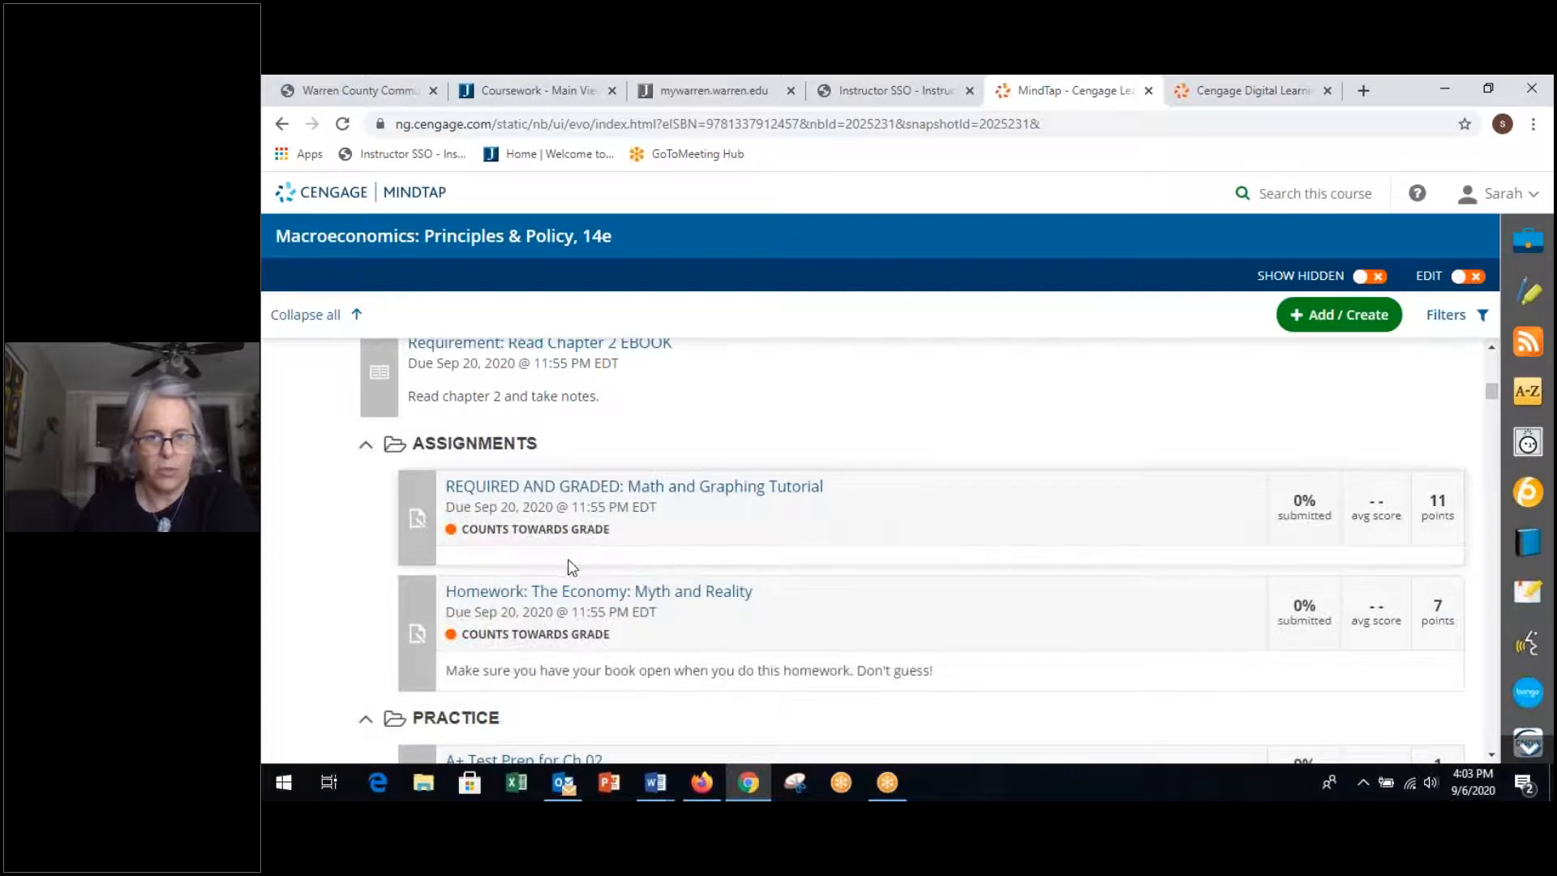
{"action": "scroll", "coordinate": [772, 645], "scroll_direction": "up", "scroll_amount": 3}
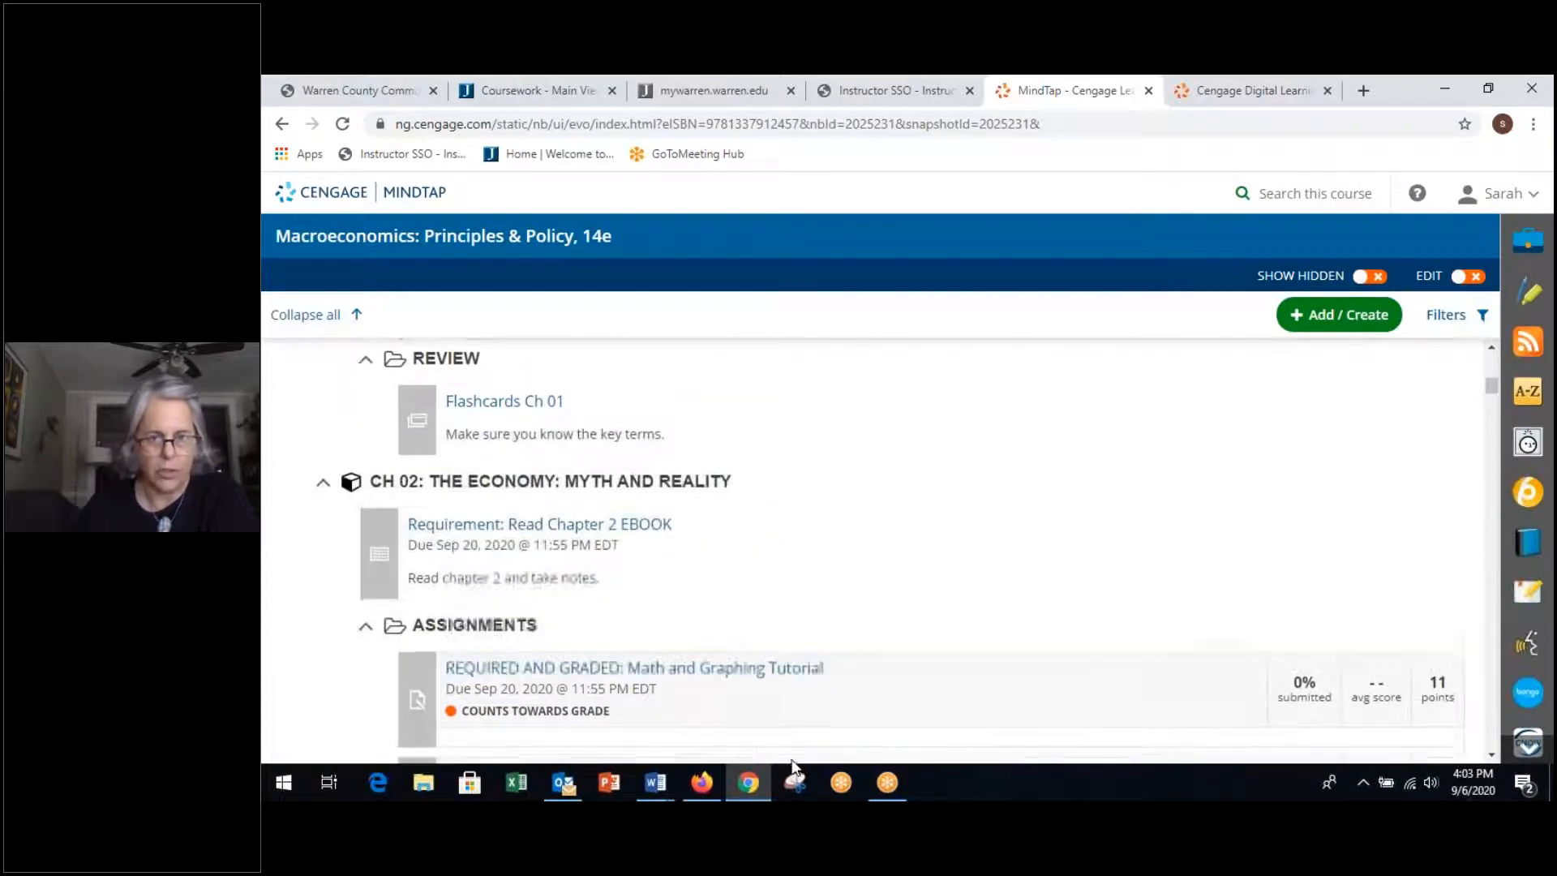
{"action": "scroll", "coordinate": [711, 654], "scroll_direction": "down", "scroll_amount": 1}
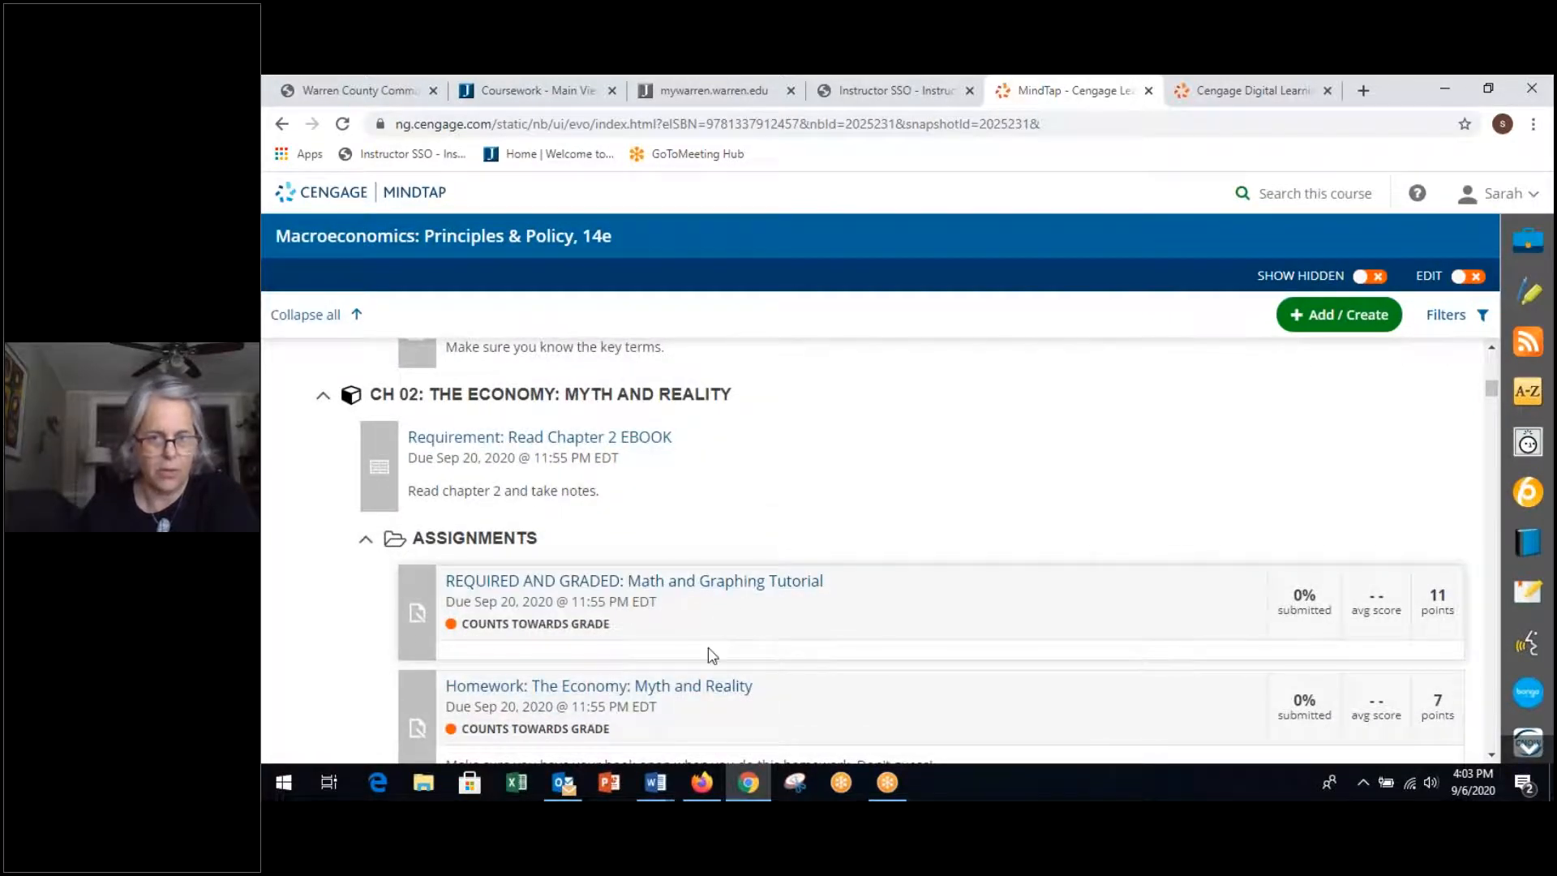
{"action": "scroll", "coordinate": [712, 654], "scroll_direction": "down", "scroll_amount": 3}
{"action": "scroll", "coordinate": [712, 663], "scroll_direction": "down", "scroll_amount": 3}
{"action": "scroll", "coordinate": [713, 670], "scroll_direction": "down", "scroll_amount": 2}
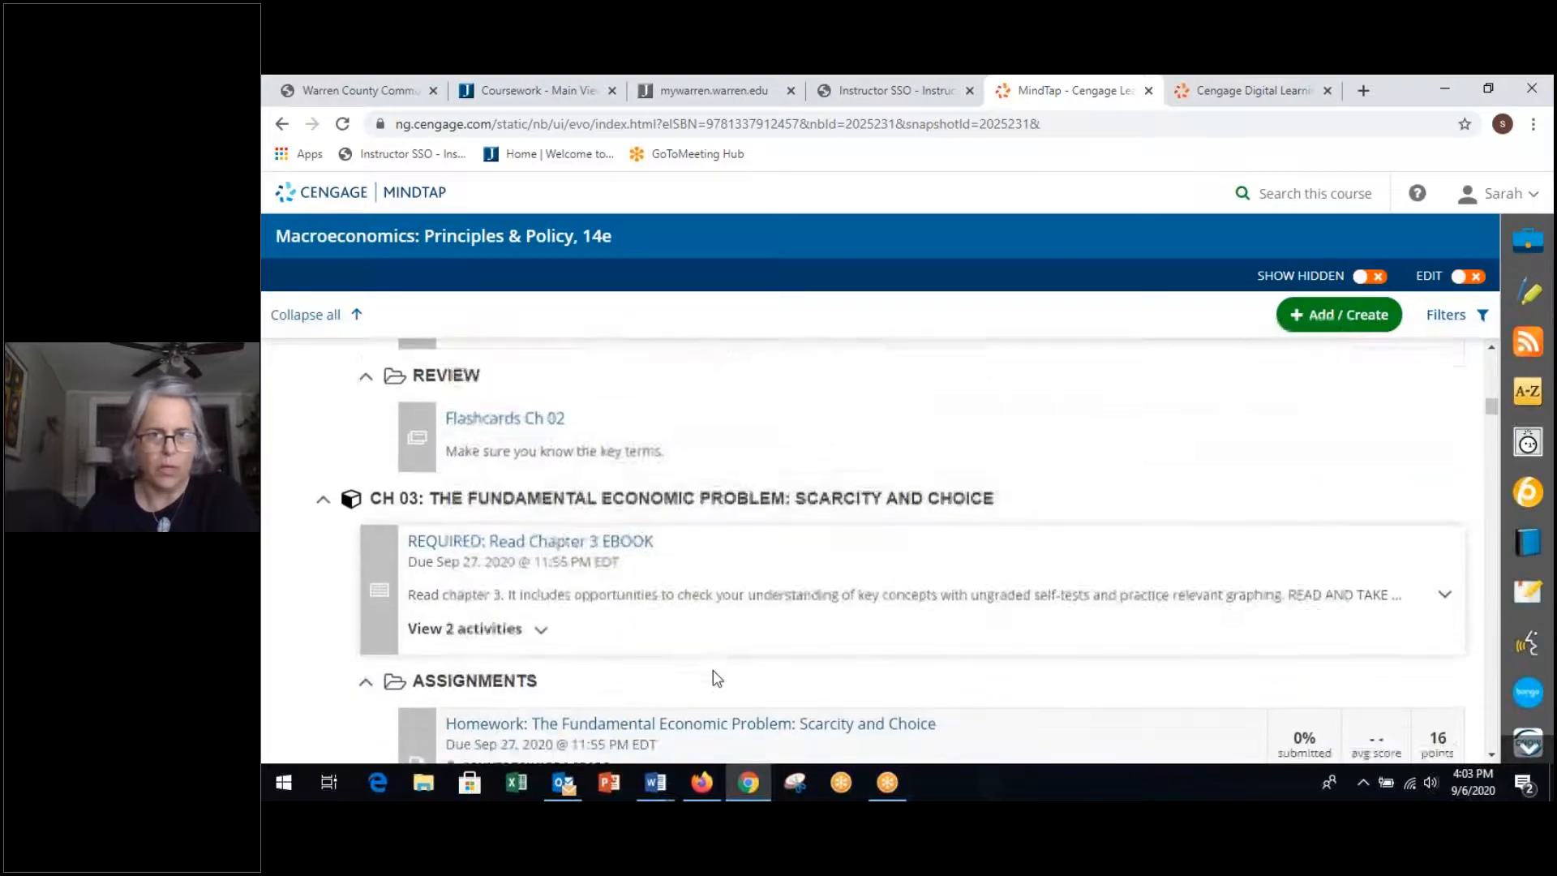
{"action": "scroll", "coordinate": [713, 670], "scroll_direction": "down", "scroll_amount": 2}
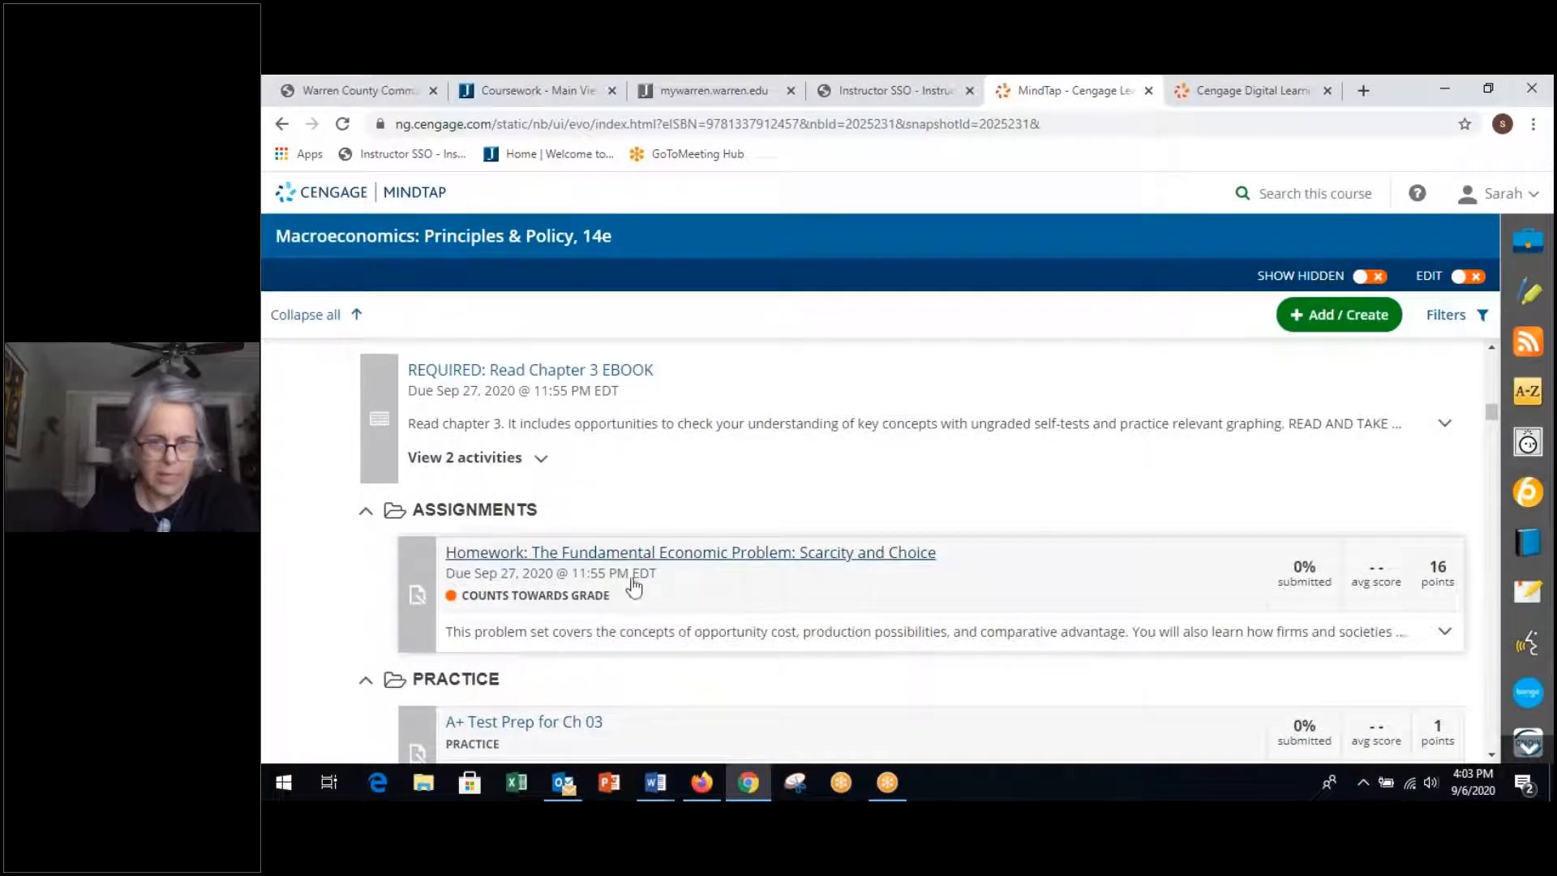
{"action": "scroll", "coordinate": [696, 574], "scroll_direction": "down", "scroll_amount": 3}
{"action": "scroll", "coordinate": [696, 608], "scroll_direction": "down", "scroll_amount": 4}
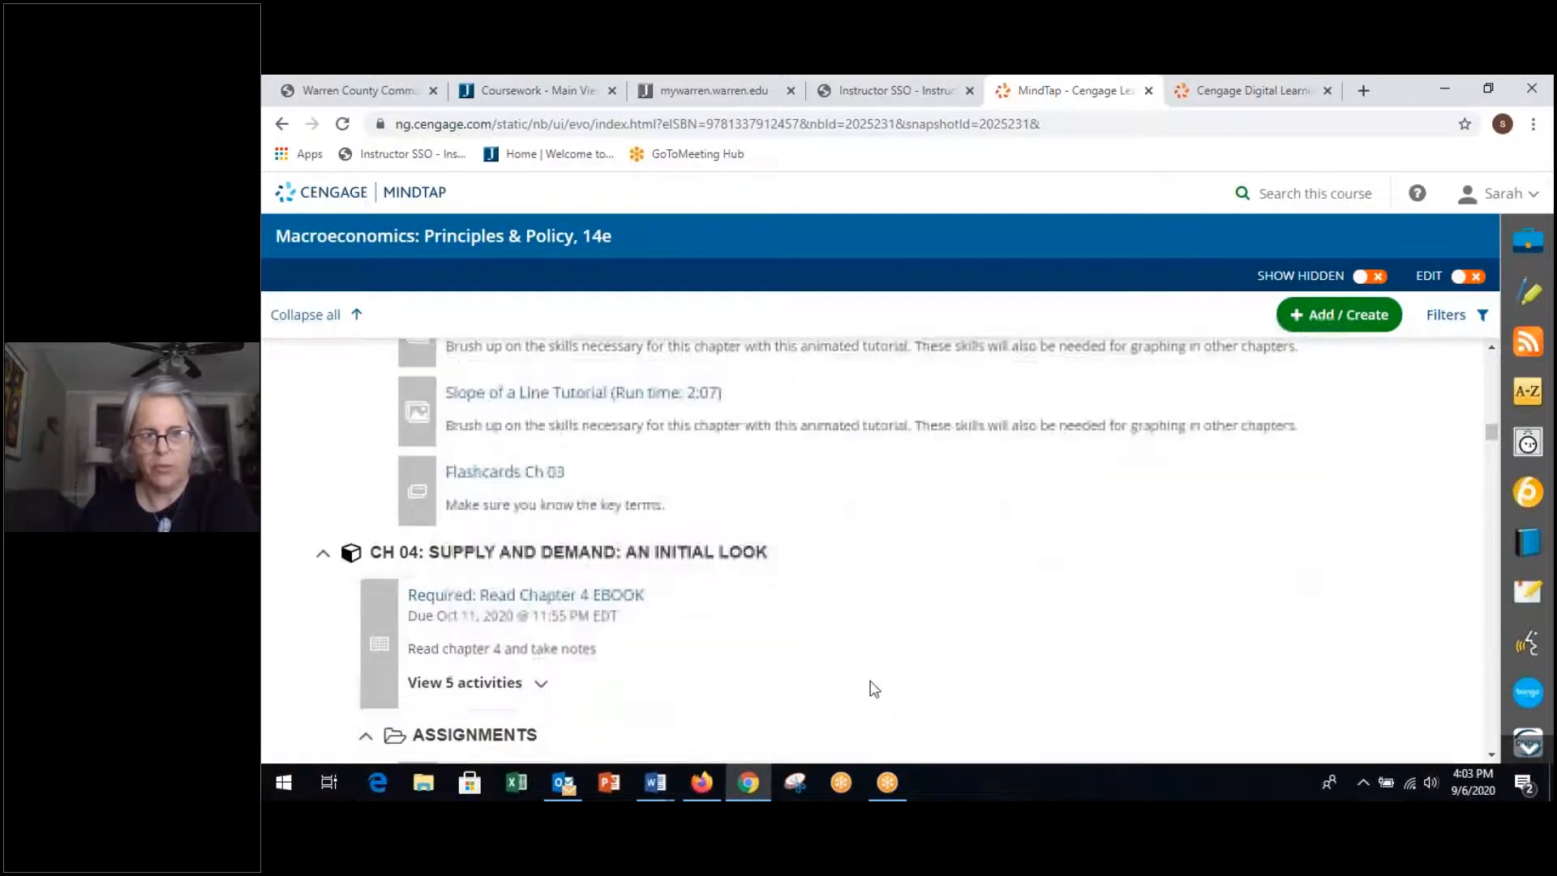
{"action": "scroll", "coordinate": [852, 681], "scroll_direction": "down", "scroll_amount": 2}
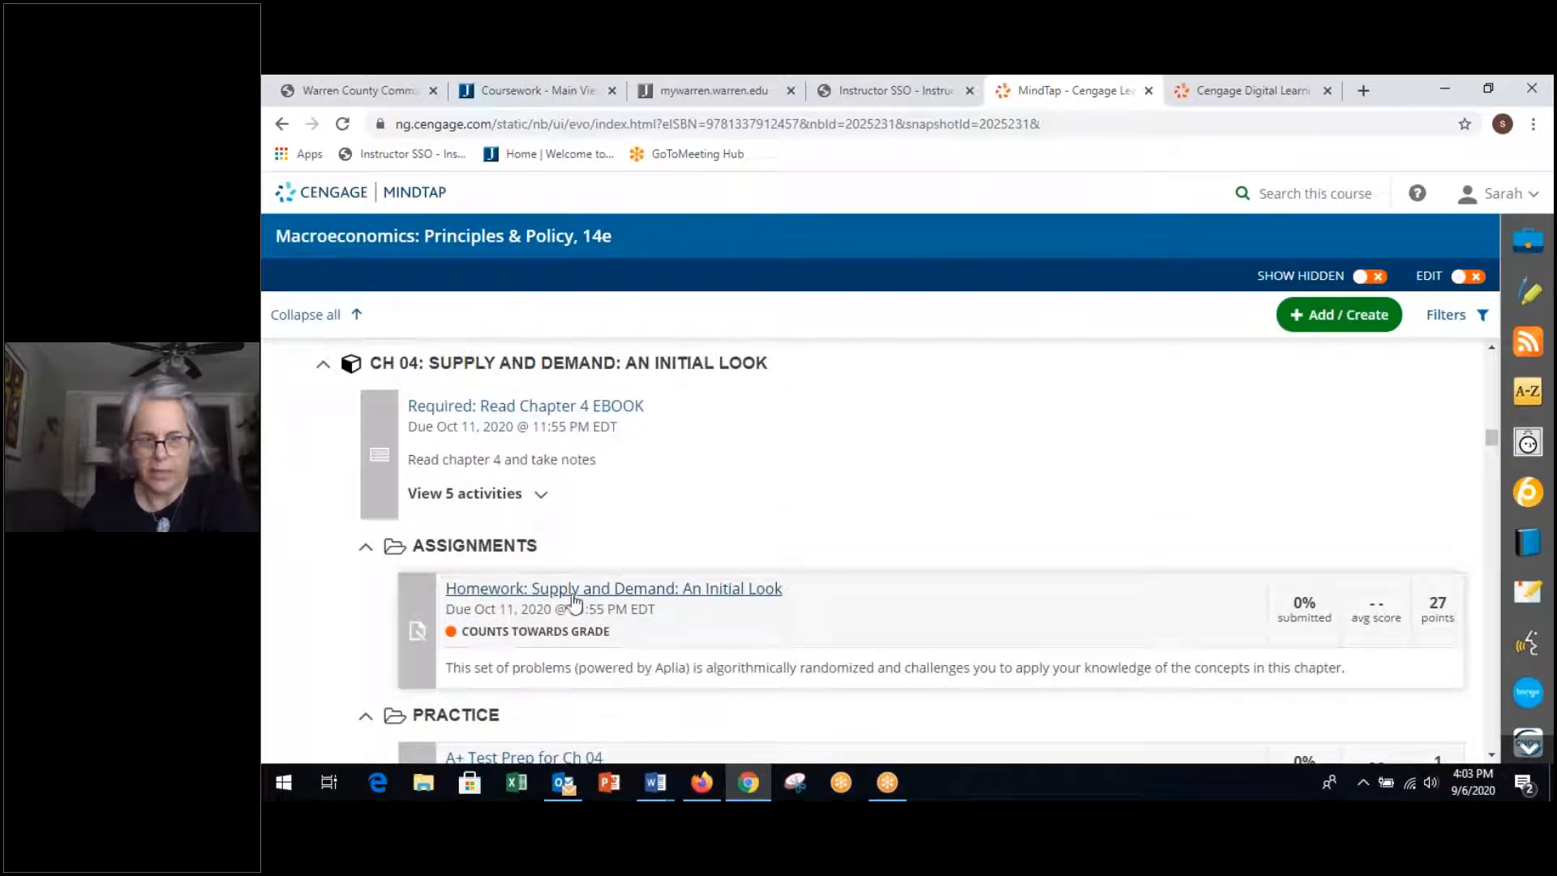
{"action": "scroll", "coordinate": [870, 558], "scroll_direction": "down", "scroll_amount": 3}
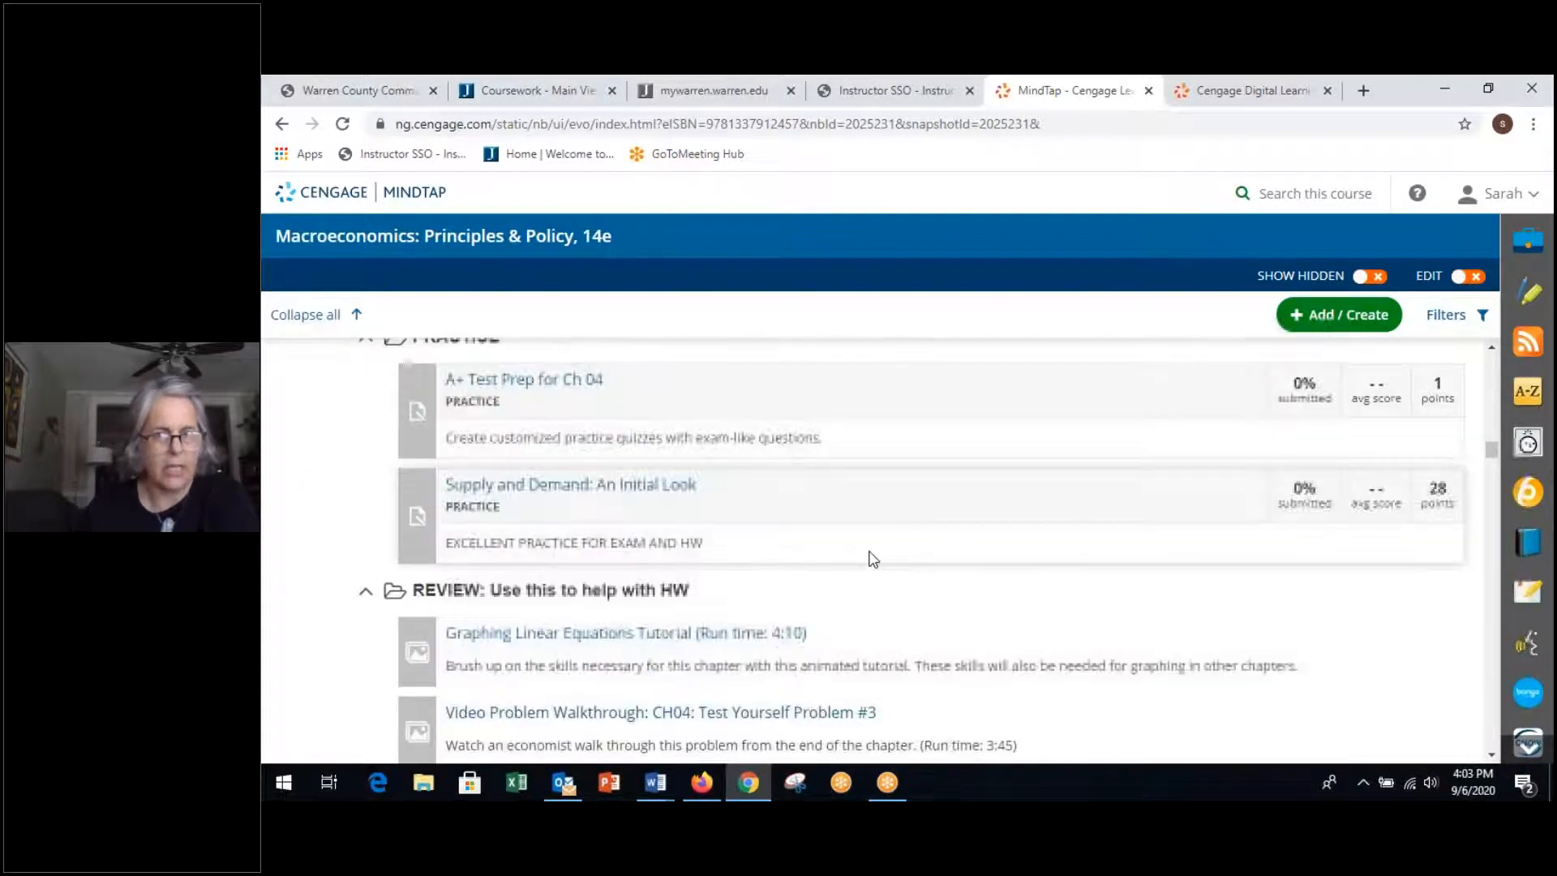
{"action": "scroll", "coordinate": [870, 562], "scroll_direction": "down", "scroll_amount": 3}
{"action": "scroll", "coordinate": [870, 563], "scroll_direction": "down", "scroll_amount": 3}
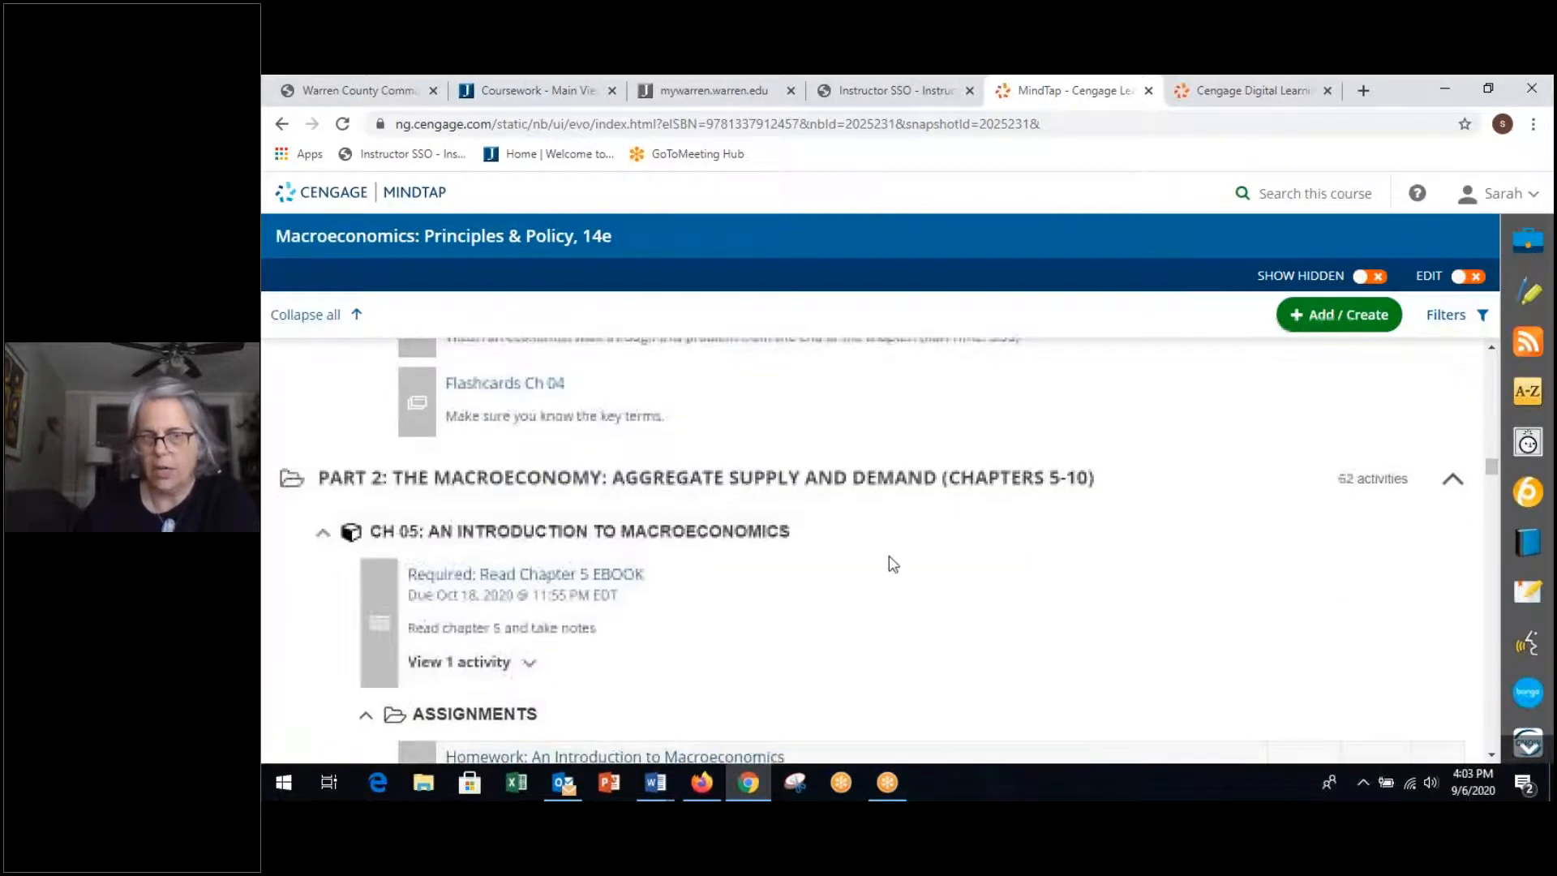
{"action": "scroll", "coordinate": [853, 566], "scroll_direction": "up", "scroll_amount": 1}
{"action": "scroll", "coordinate": [852, 566], "scroll_direction": "up", "scroll_amount": 5}
{"action": "scroll", "coordinate": [852, 566], "scroll_direction": "up", "scroll_amount": 4}
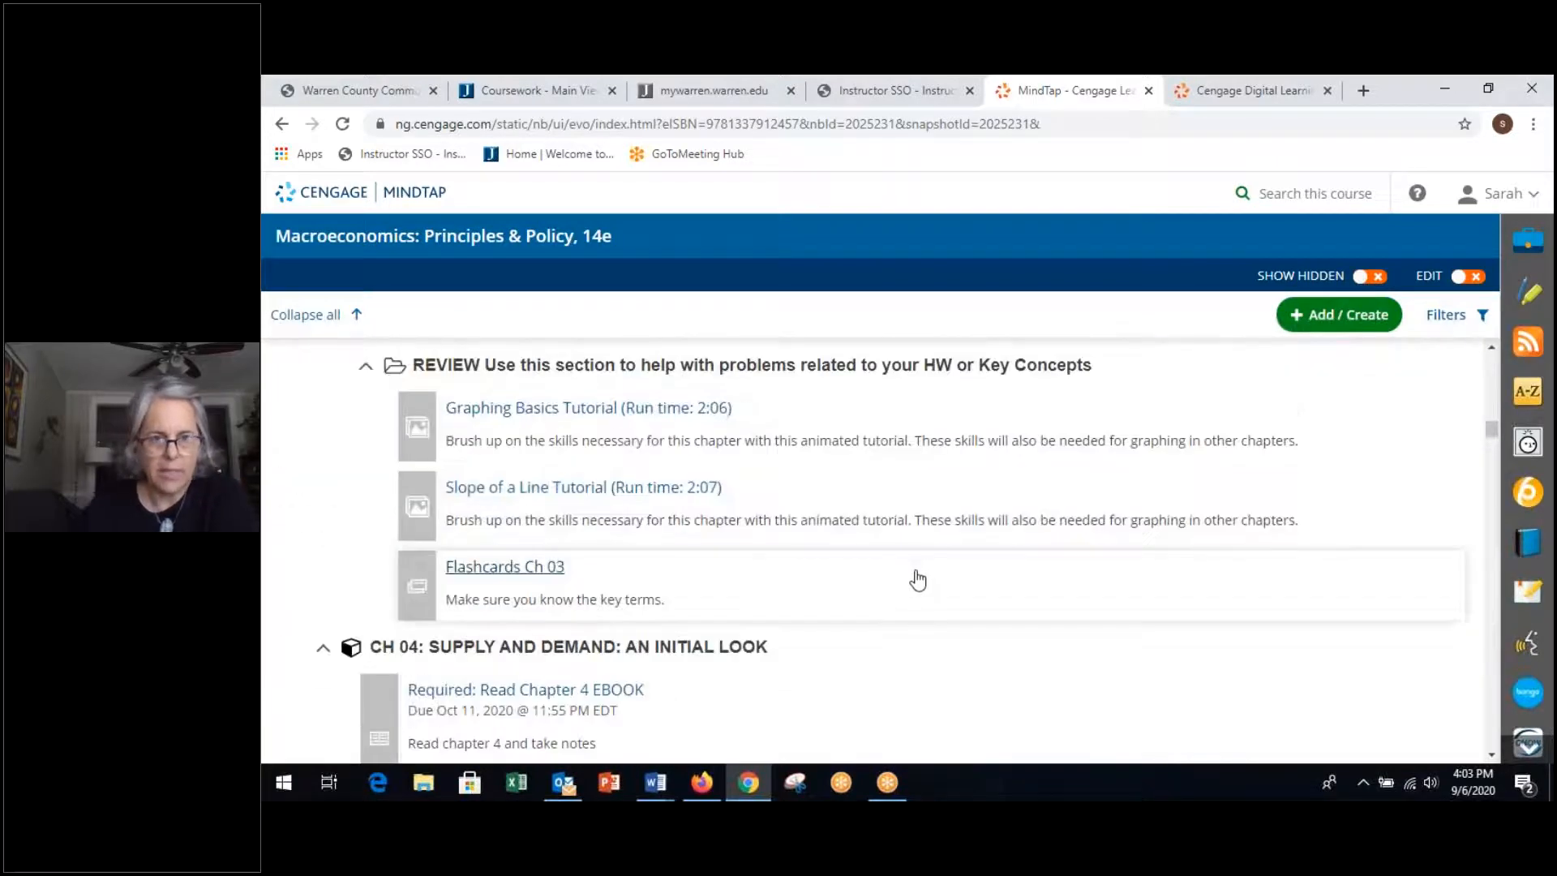
{"action": "scroll", "coordinate": [852, 567], "scroll_direction": "down", "scroll_amount": 3}
{"action": "scroll", "coordinate": [832, 479], "scroll_direction": "up", "scroll_amount": 1}
{"action": "scroll", "coordinate": [831, 479], "scroll_direction": "up", "scroll_amount": 3}
{"action": "scroll", "coordinate": [831, 479], "scroll_direction": "up", "scroll_amount": 3}
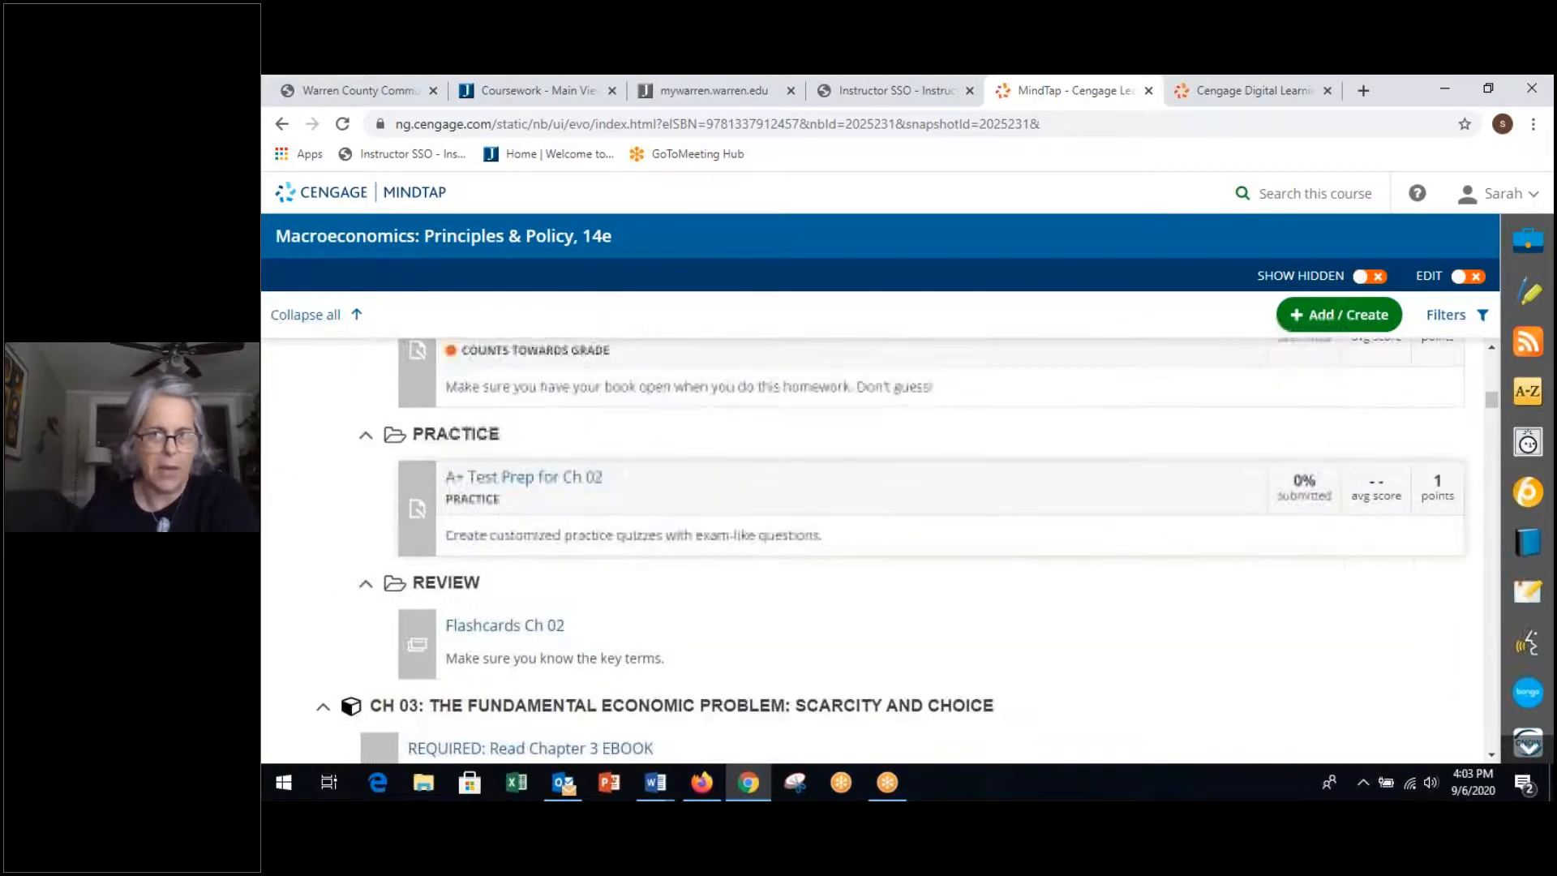
{"action": "scroll", "coordinate": [840, 548], "scroll_direction": "up", "scroll_amount": 3}
{"action": "scroll", "coordinate": [853, 635], "scroll_direction": "up", "scroll_amount": 1}
{"action": "scroll", "coordinate": [854, 636], "scroll_direction": "up", "scroll_amount": 3}
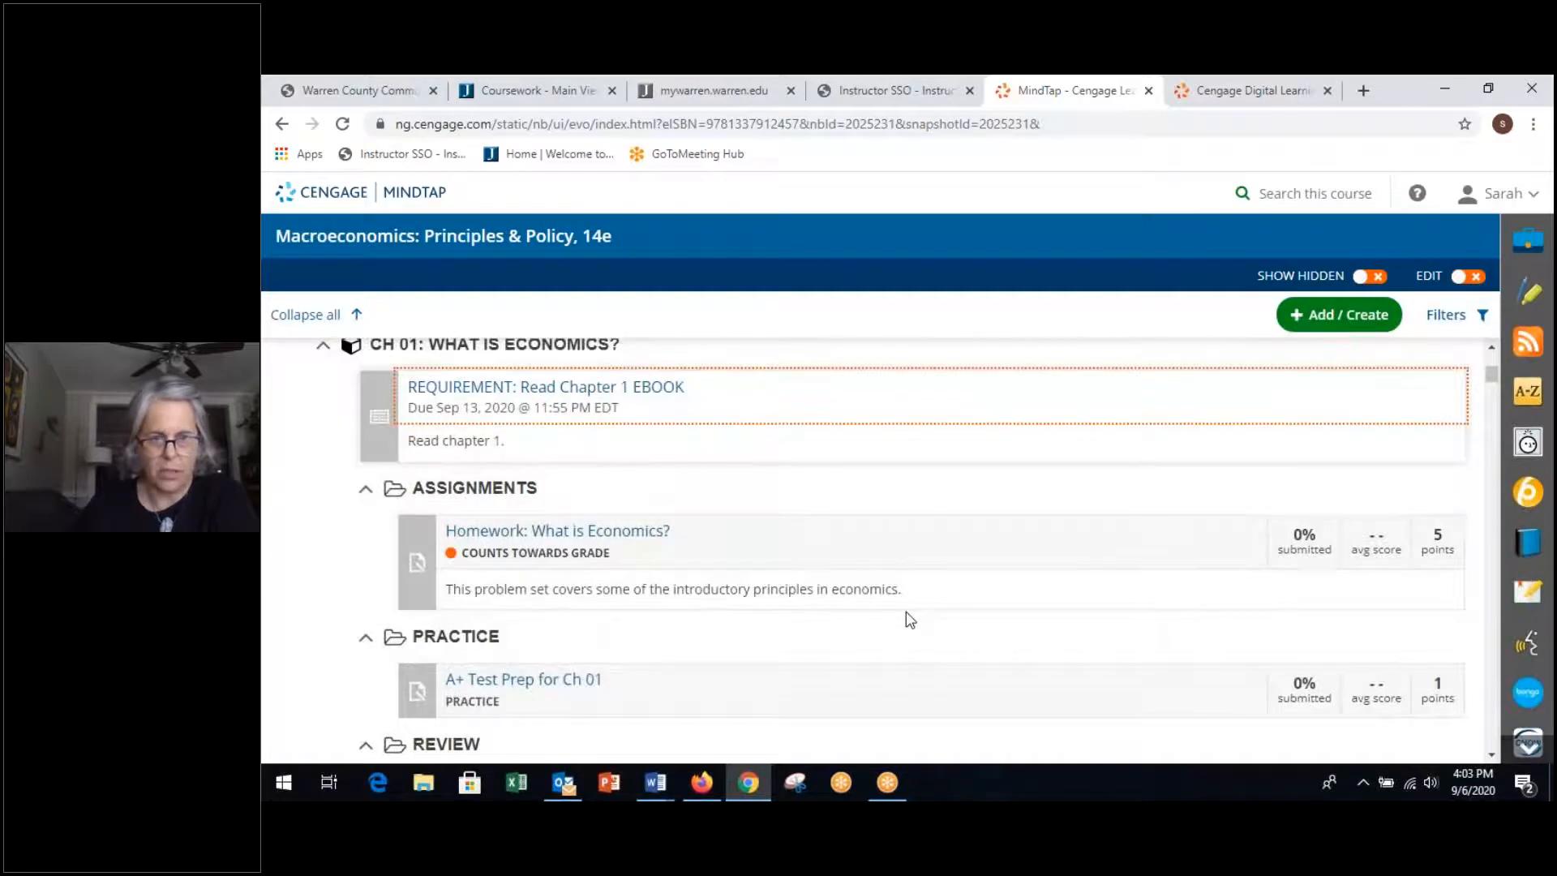
- Open the What is Economics? homework and its question 1, Dialogue: Opportunity cost
{"action": "left_click", "coordinate": [661, 539]}
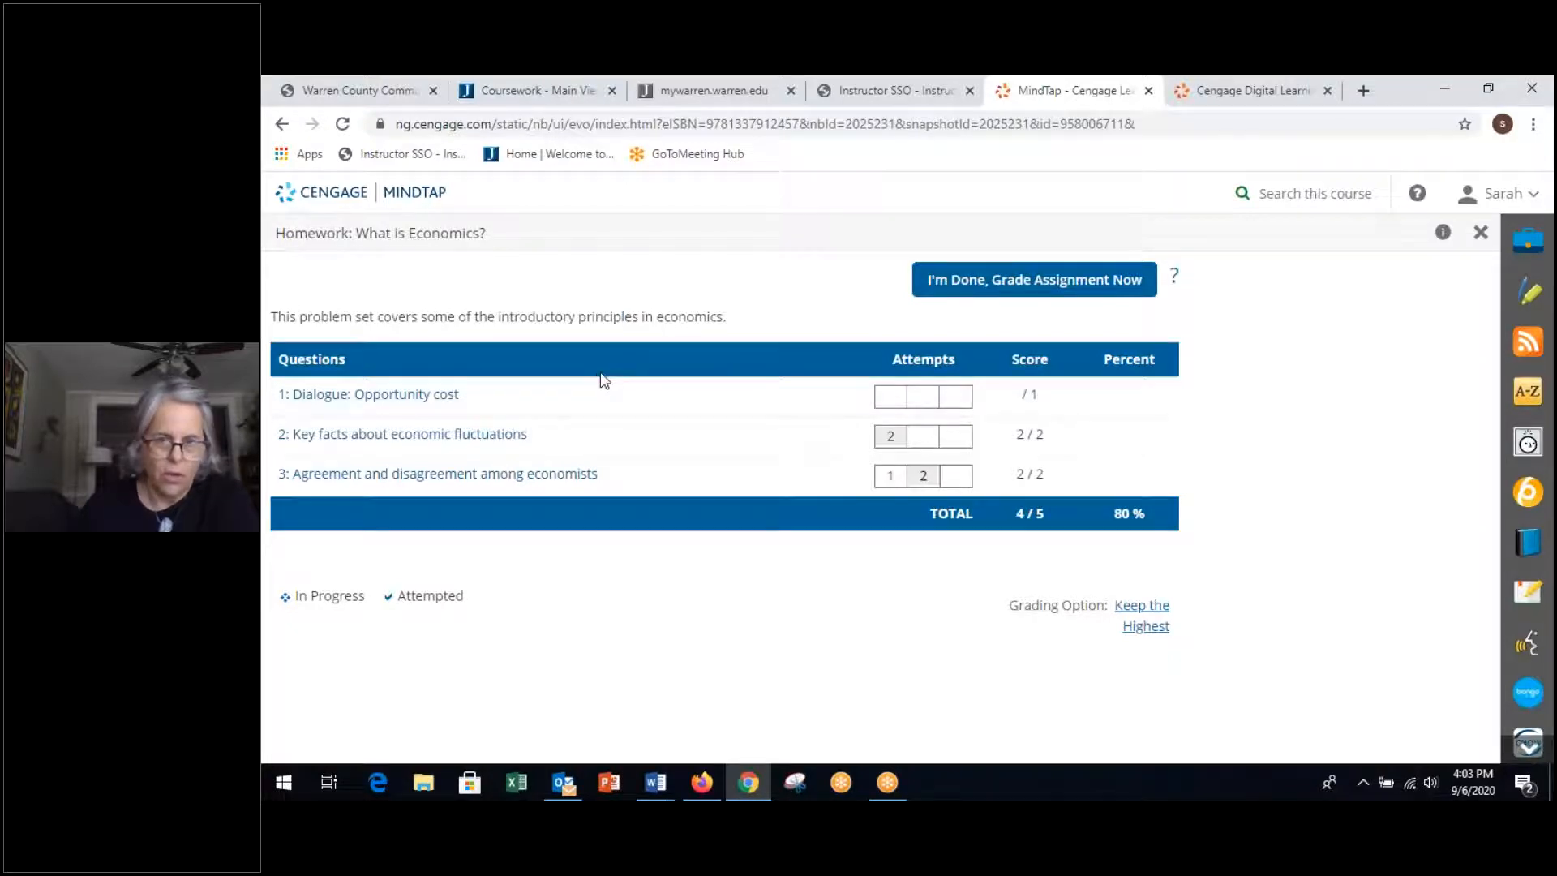
{"action": "left_click", "coordinate": [371, 393]}
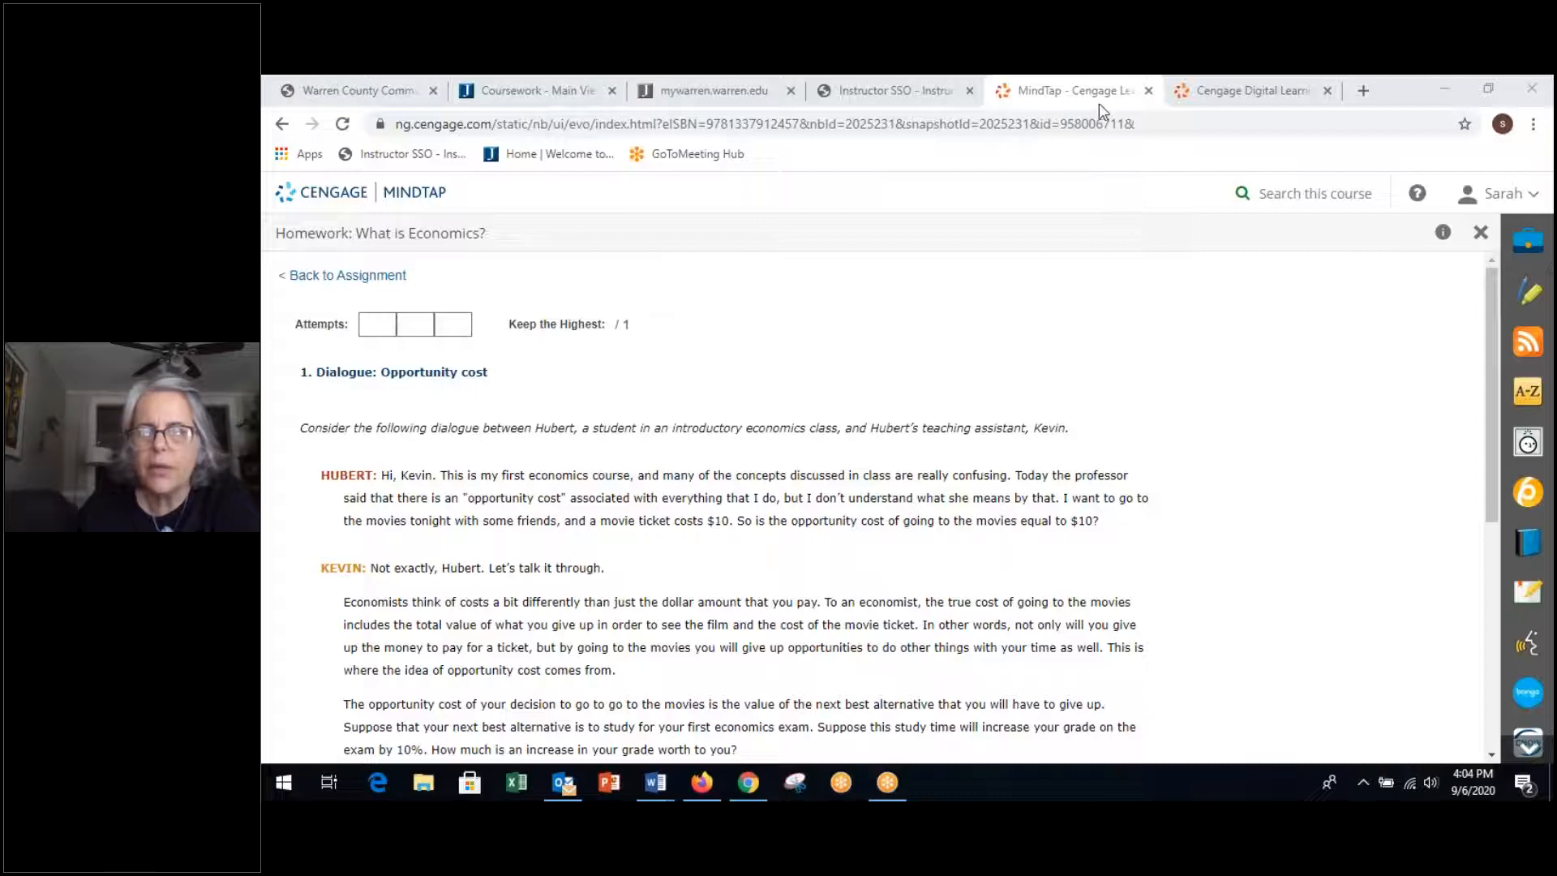
{"action": "scroll", "coordinate": [868, 521], "scroll_direction": "down", "scroll_amount": 10}
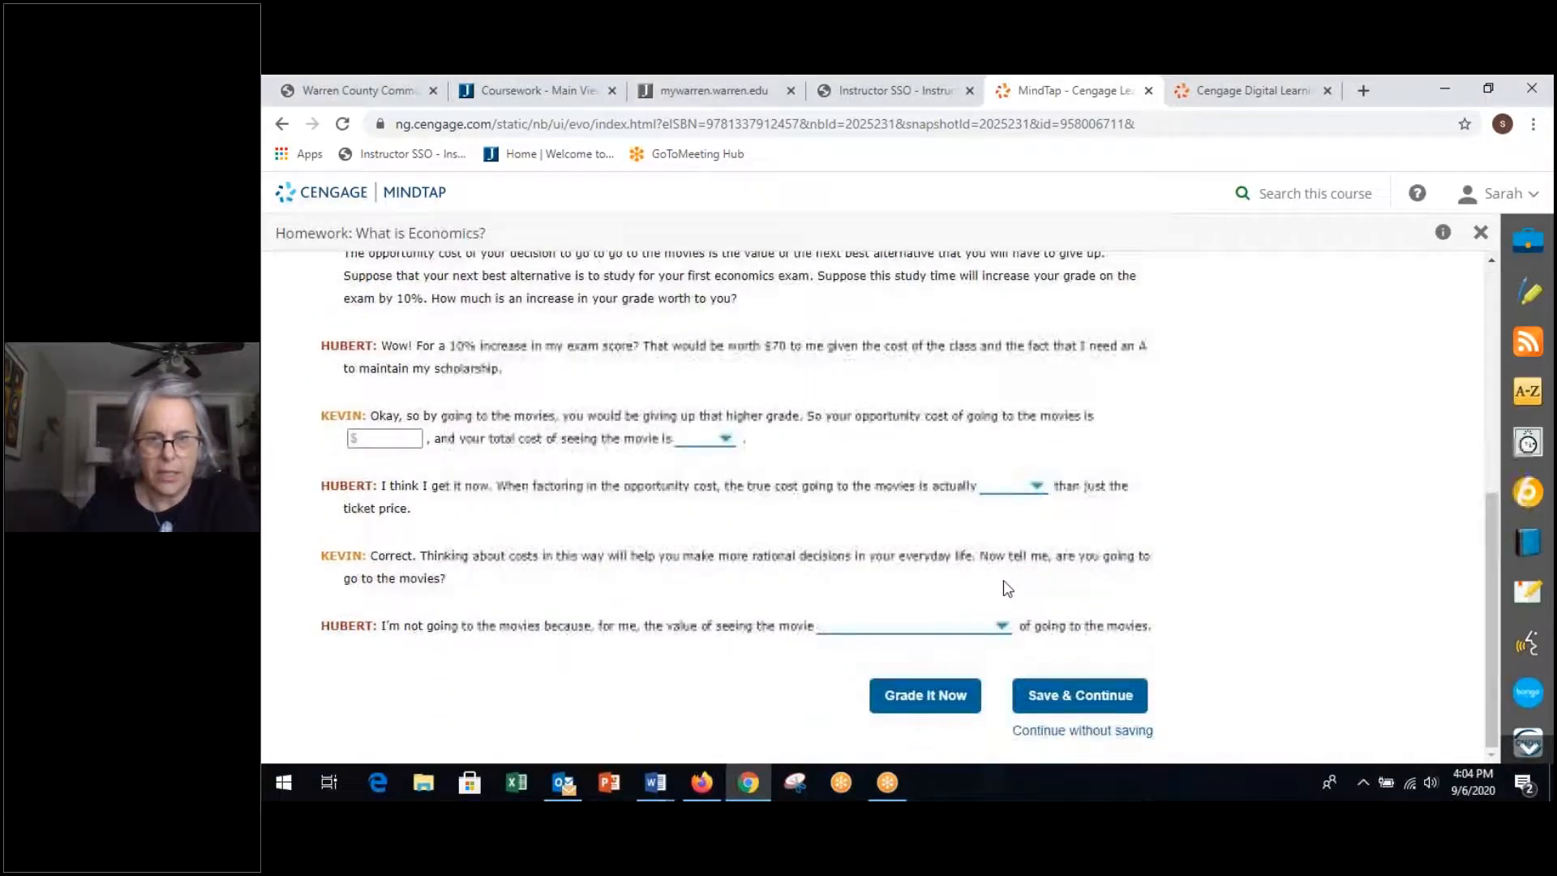
- Answer $70 total cost, lower true cost and value exceeds total cost, then grade the dialogue
{"action": "left_click", "coordinate": [385, 438]}
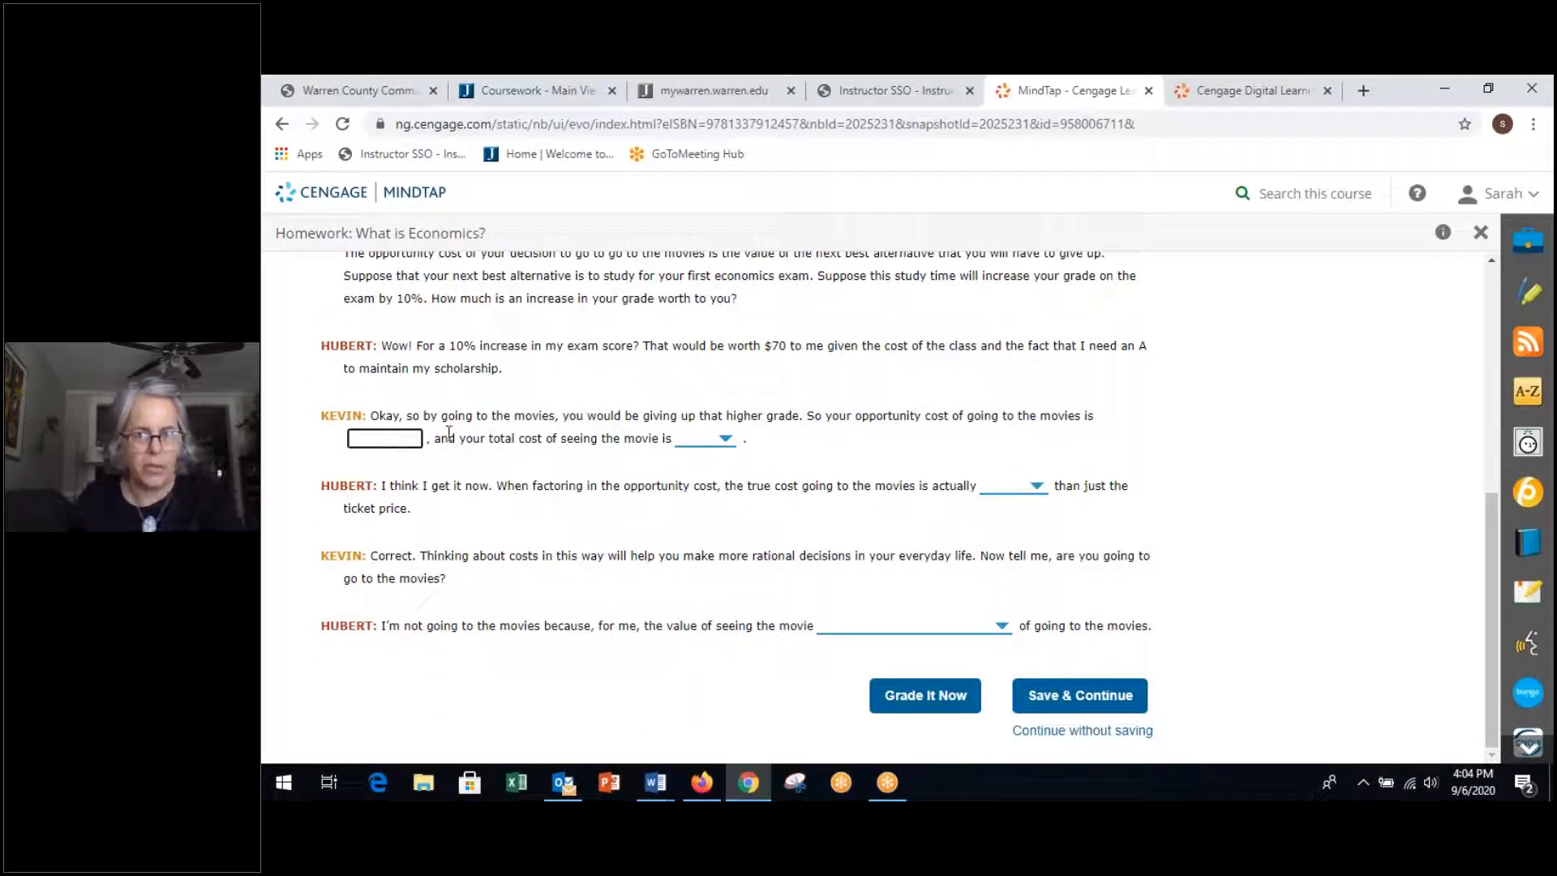
{"action": "type", "text": "1"}
{"action": "left_click", "coordinate": [725, 441]}
{"action": "left_click", "coordinate": [712, 468]}
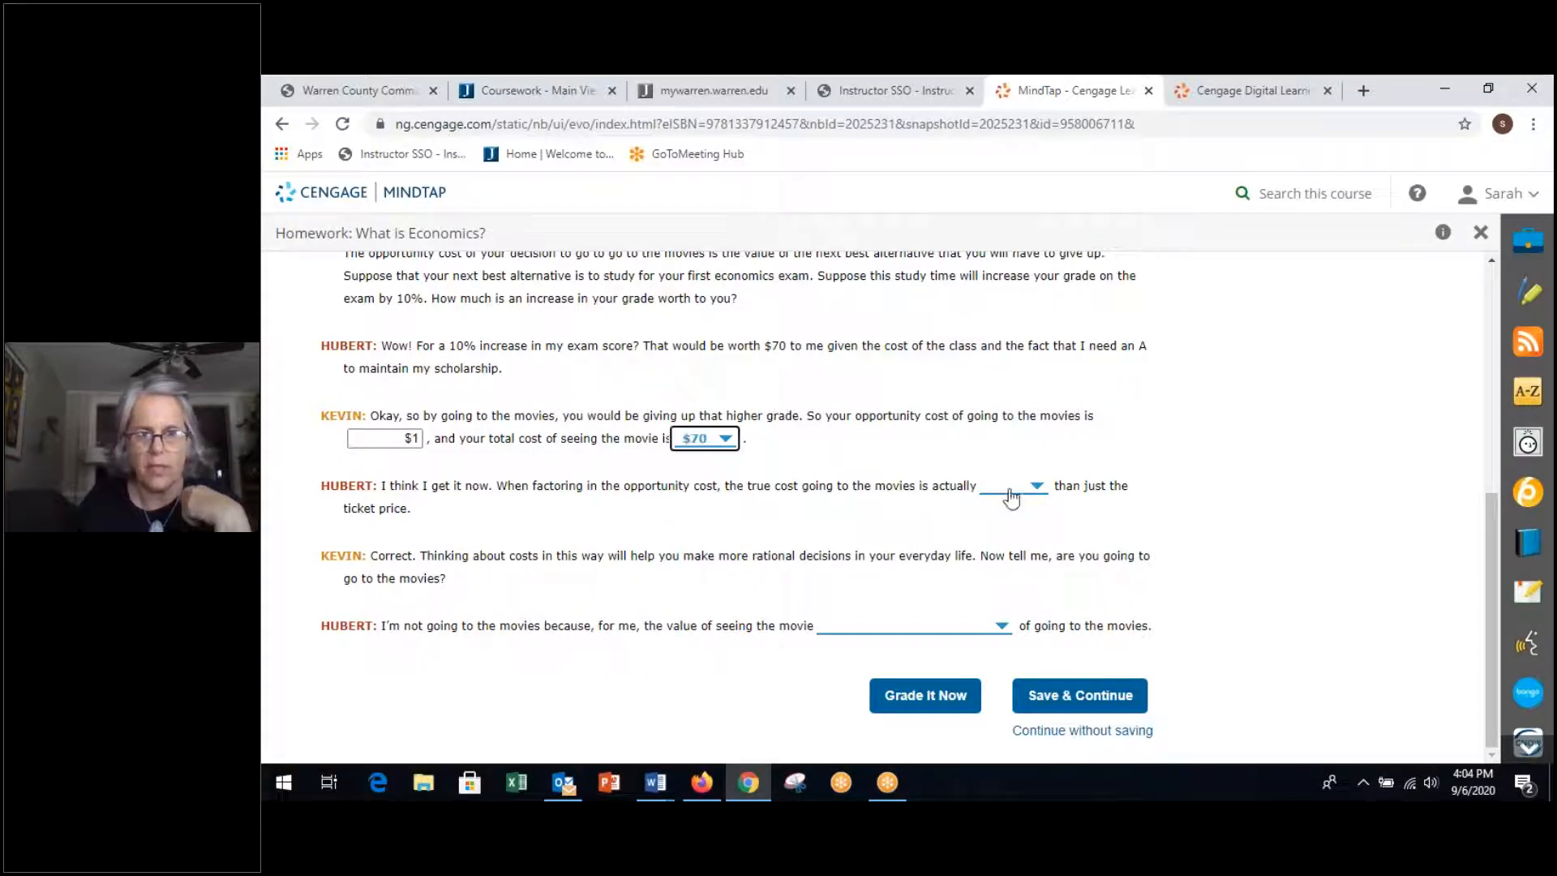
{"action": "left_click", "coordinate": [1037, 486]}
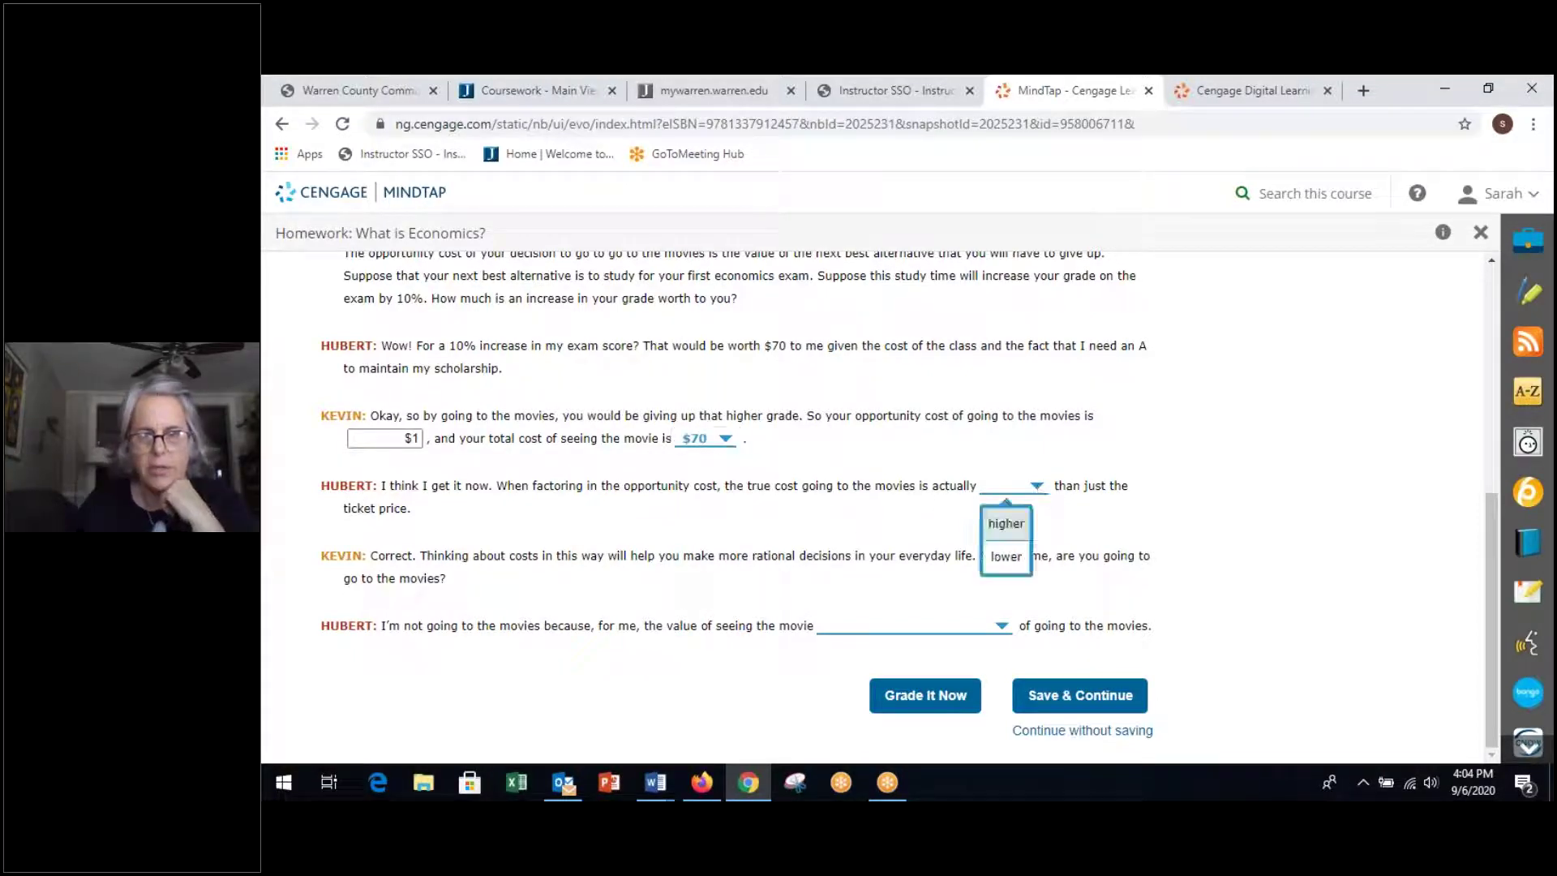
{"action": "left_click", "coordinate": [1005, 555]}
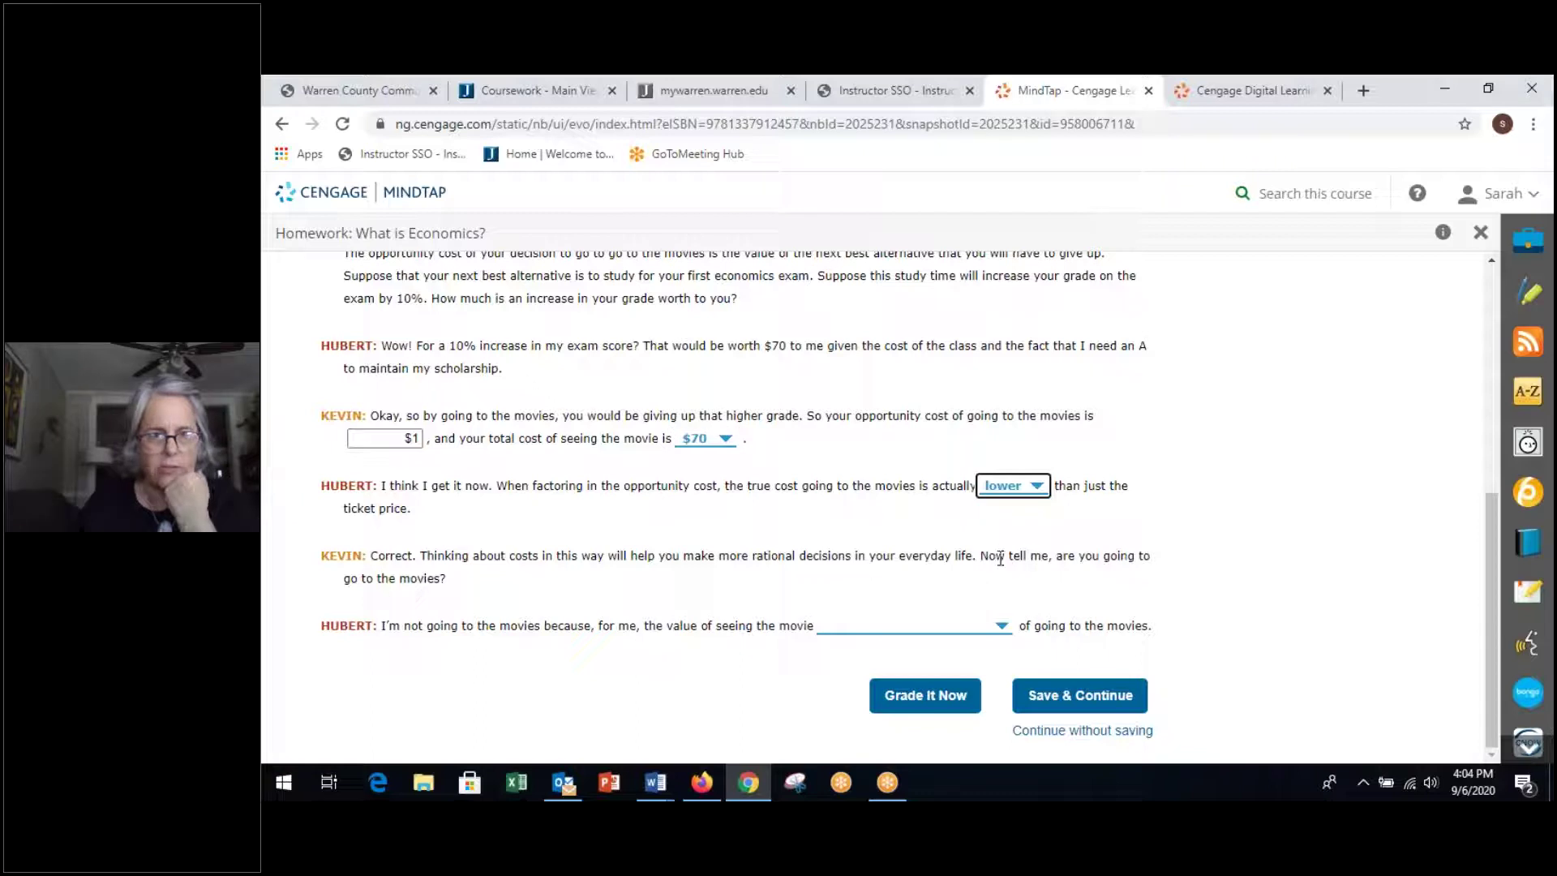
{"action": "left_click", "coordinate": [1001, 626]}
{"action": "left_click", "coordinate": [901, 592]}
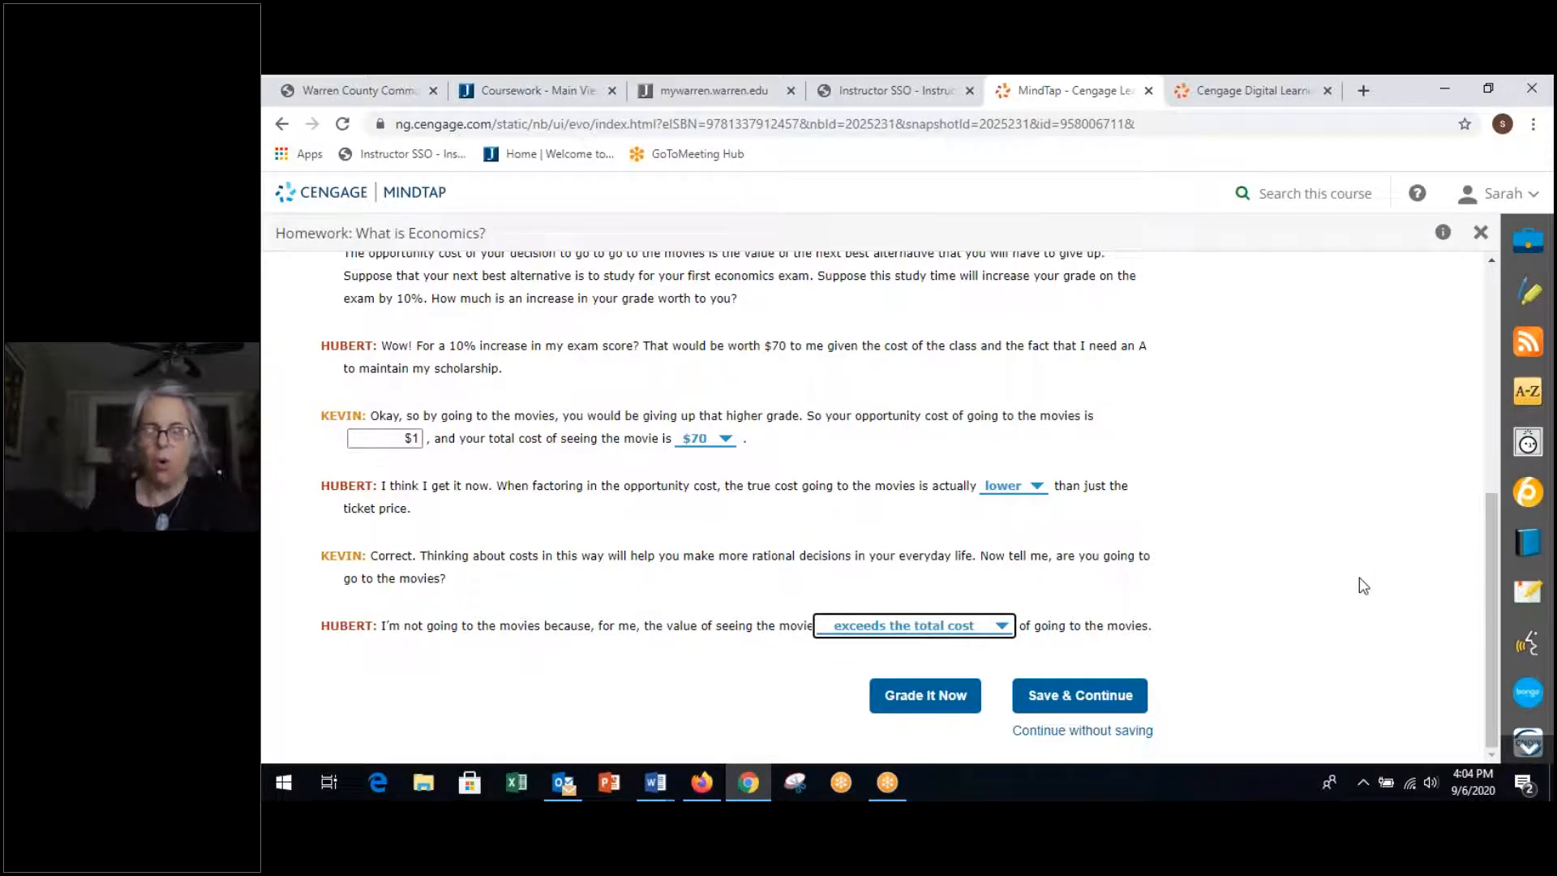
{"action": "left_click", "coordinate": [934, 695]}
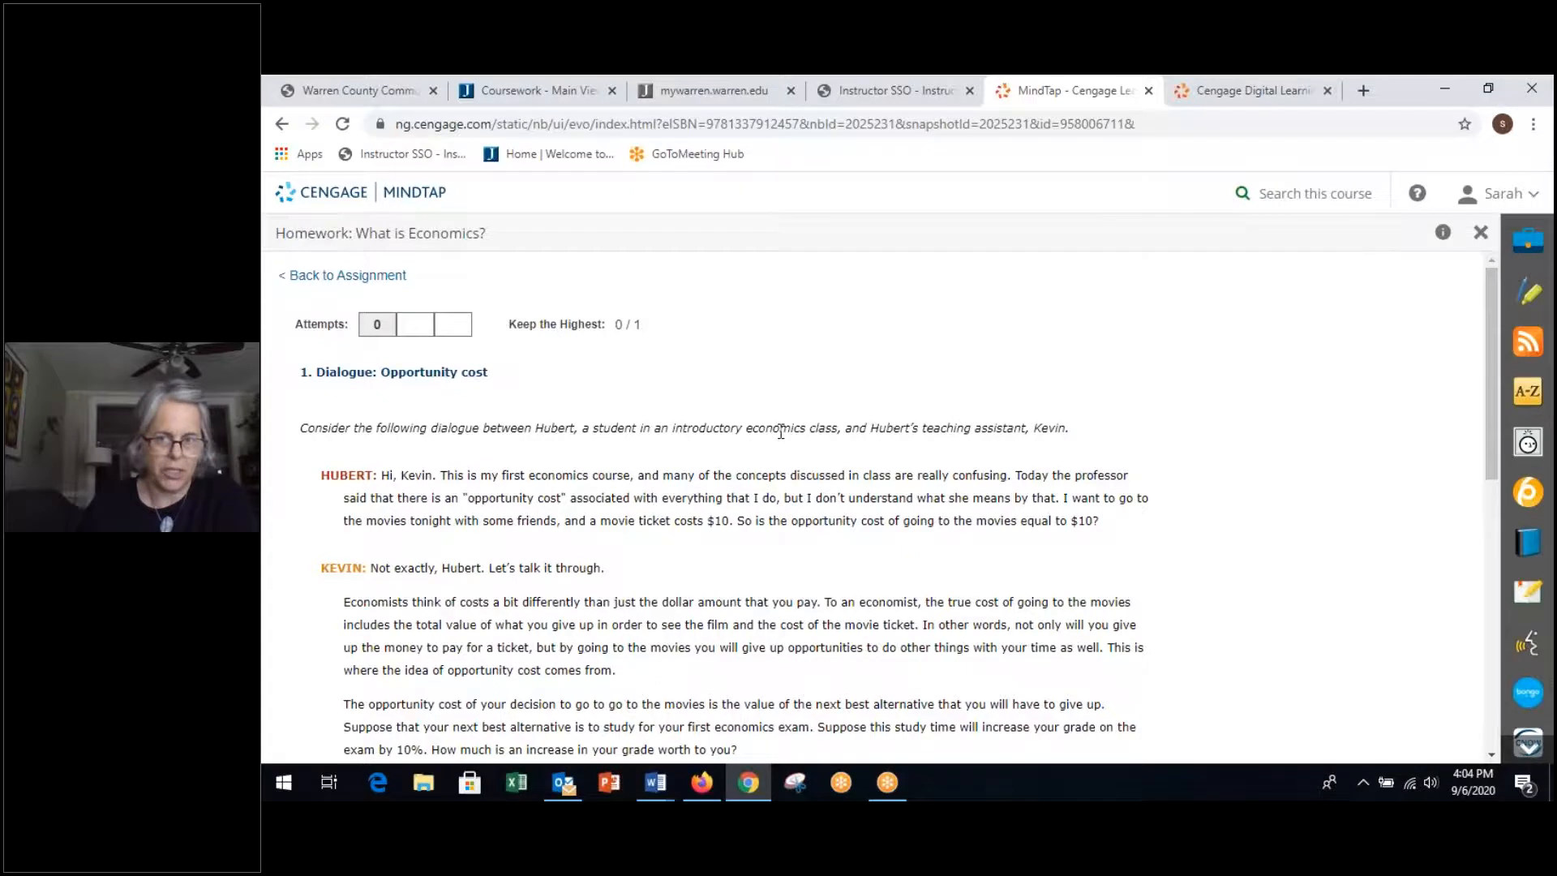
{"action": "scroll", "coordinate": [781, 433], "scroll_direction": "down", "scroll_amount": 5}
{"action": "scroll", "coordinate": [782, 433], "scroll_direction": "down", "scroll_amount": 5}
{"action": "scroll", "coordinate": [803, 365], "scroll_direction": "down", "scroll_amount": 3}
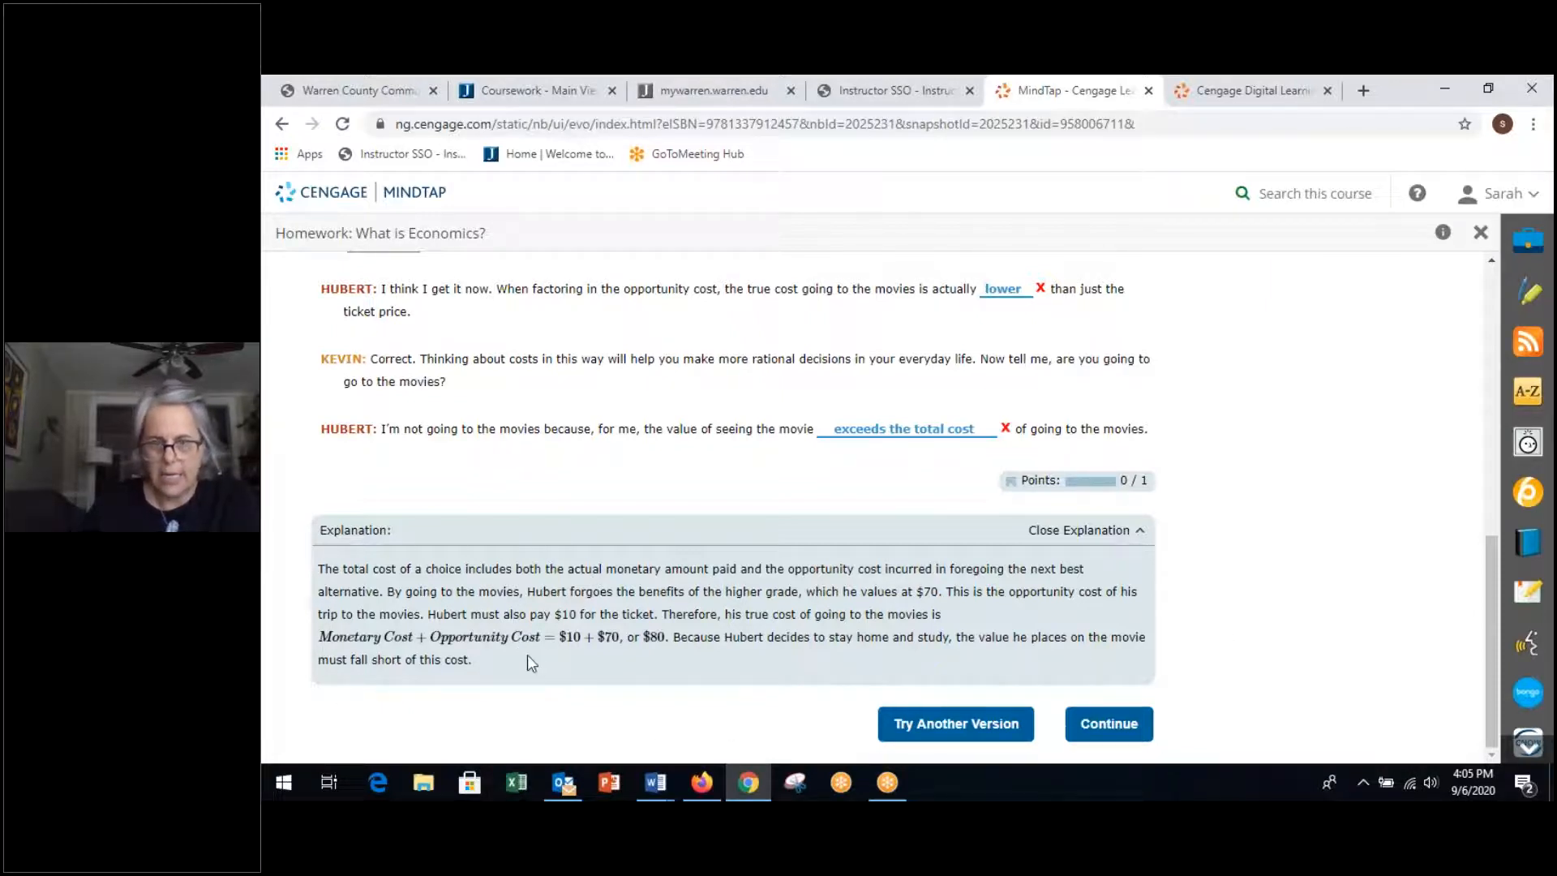
- Load another version of the opportunity-cost dialogue question
{"action": "left_click", "coordinate": [933, 731]}
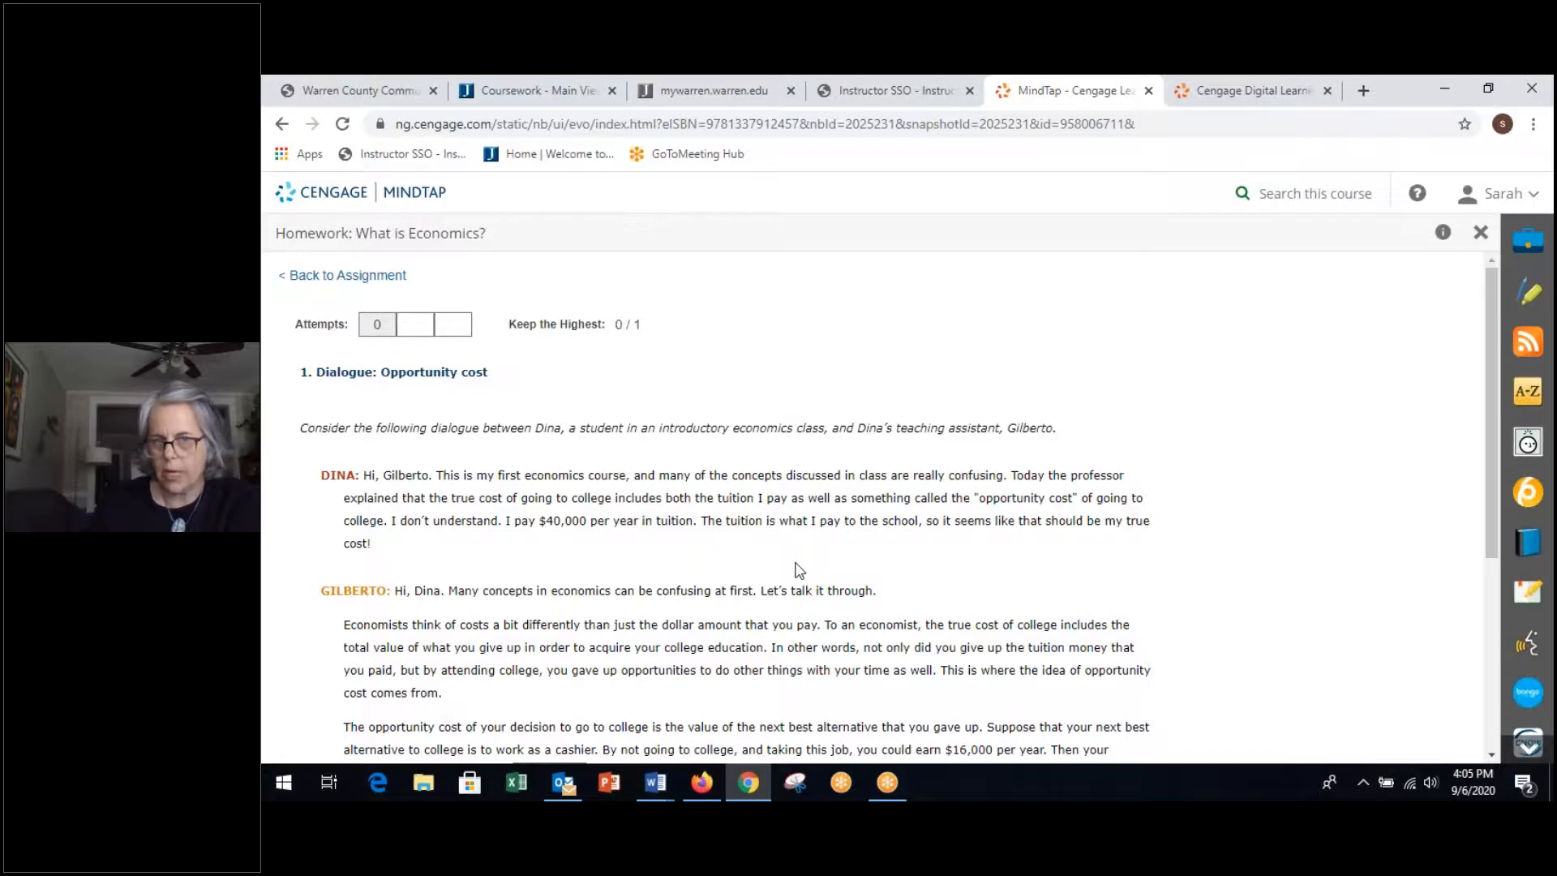
{"action": "scroll", "coordinate": [522, 585], "scroll_direction": "down", "scroll_amount": 6}
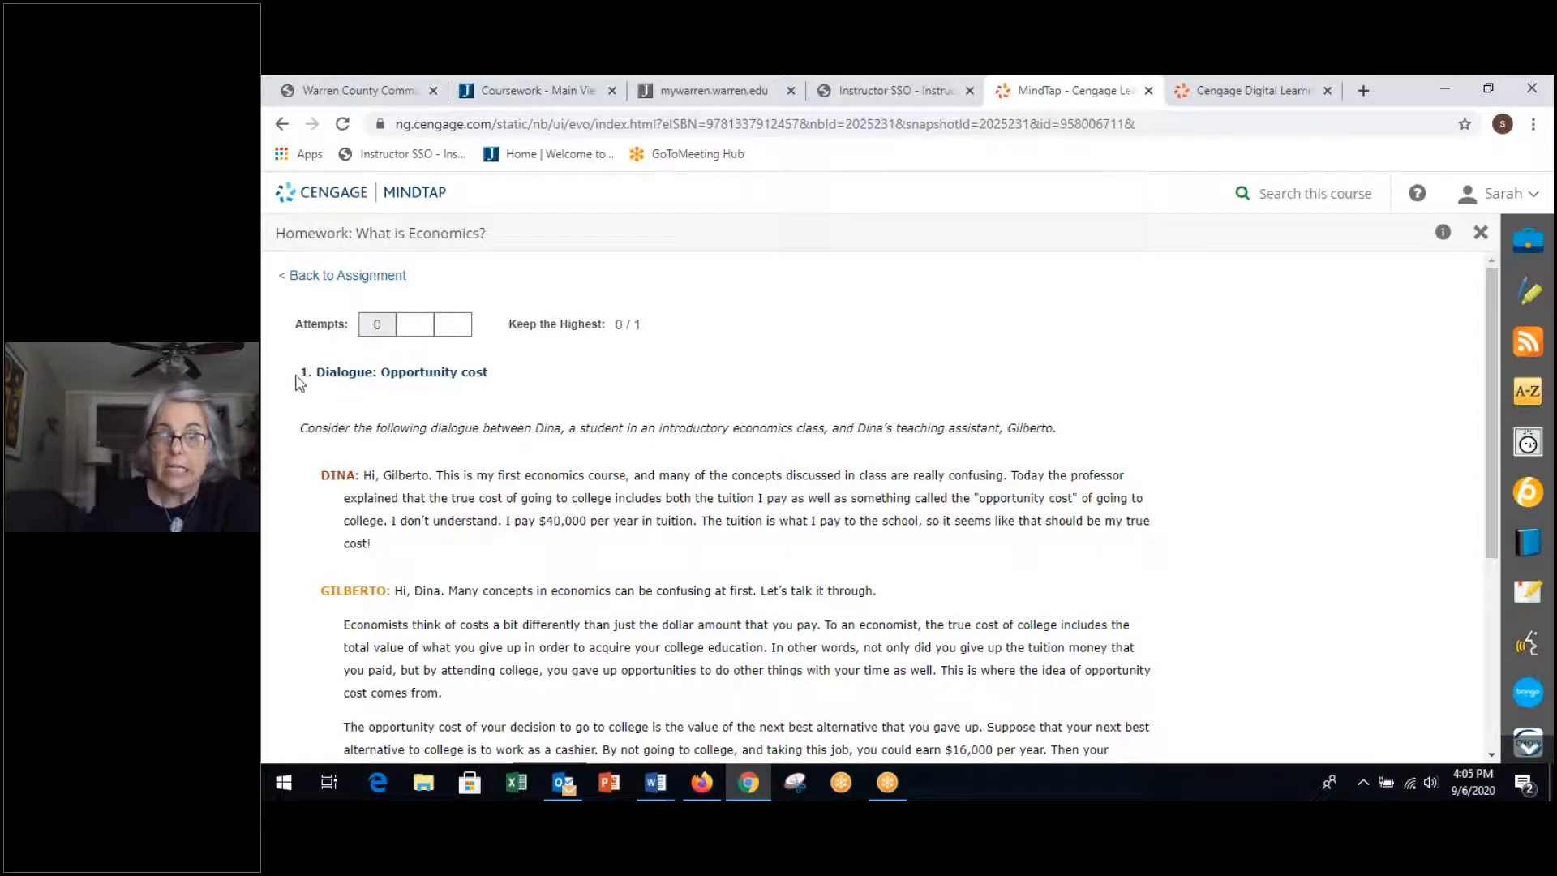
{"action": "left_click_drag", "start_coordinate": [305, 372], "coordinate": [673, 719]}
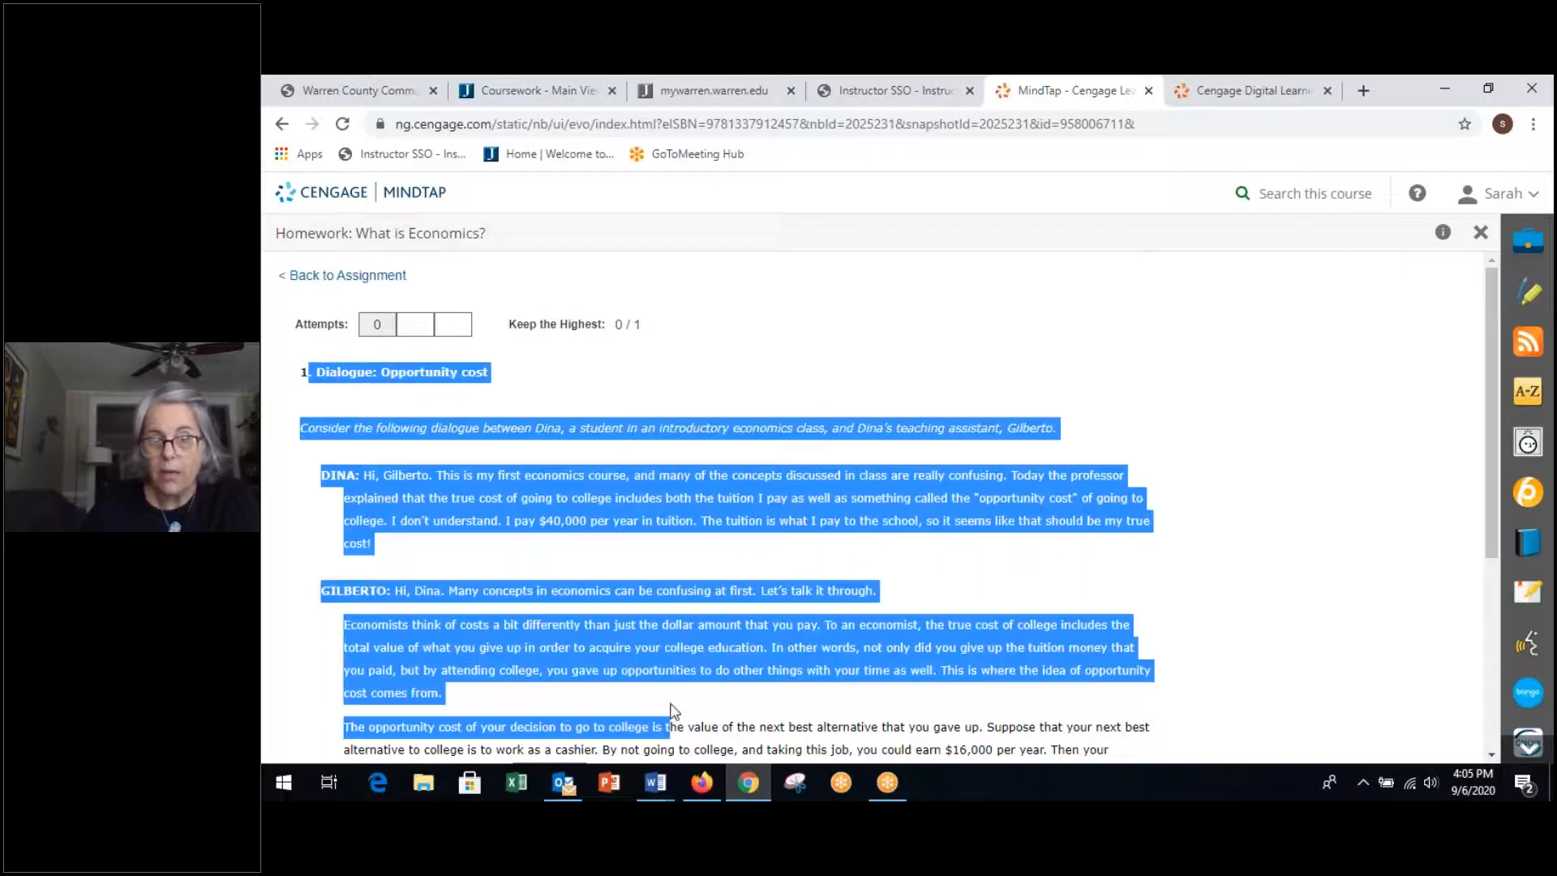
{"action": "left_click", "coordinate": [885, 387]}
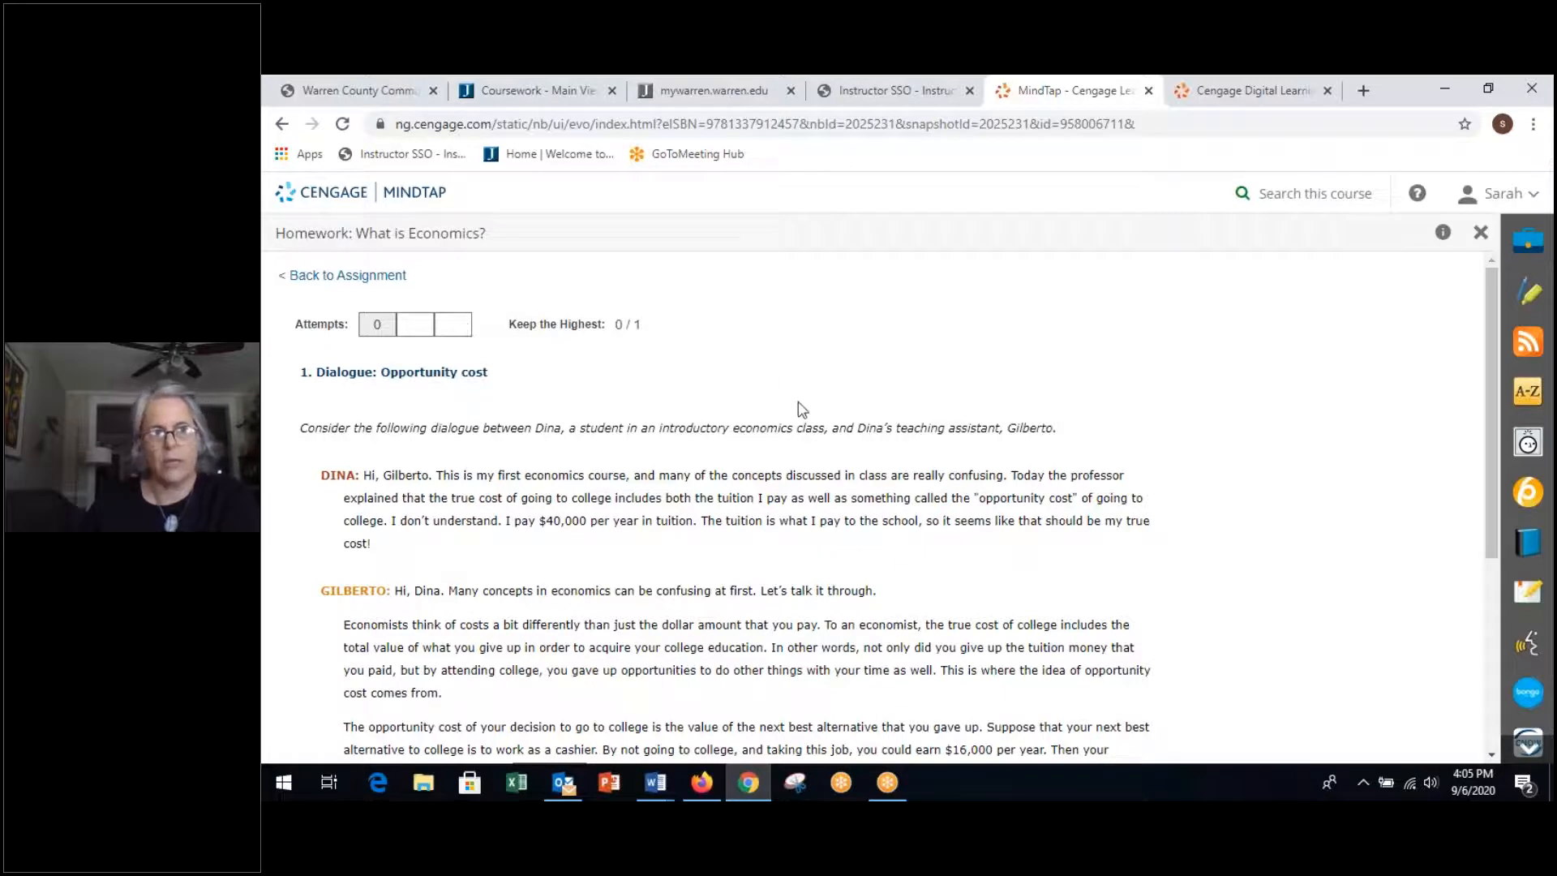
- Go back to the homework assignment overview
{"action": "left_click", "coordinate": [347, 275]}
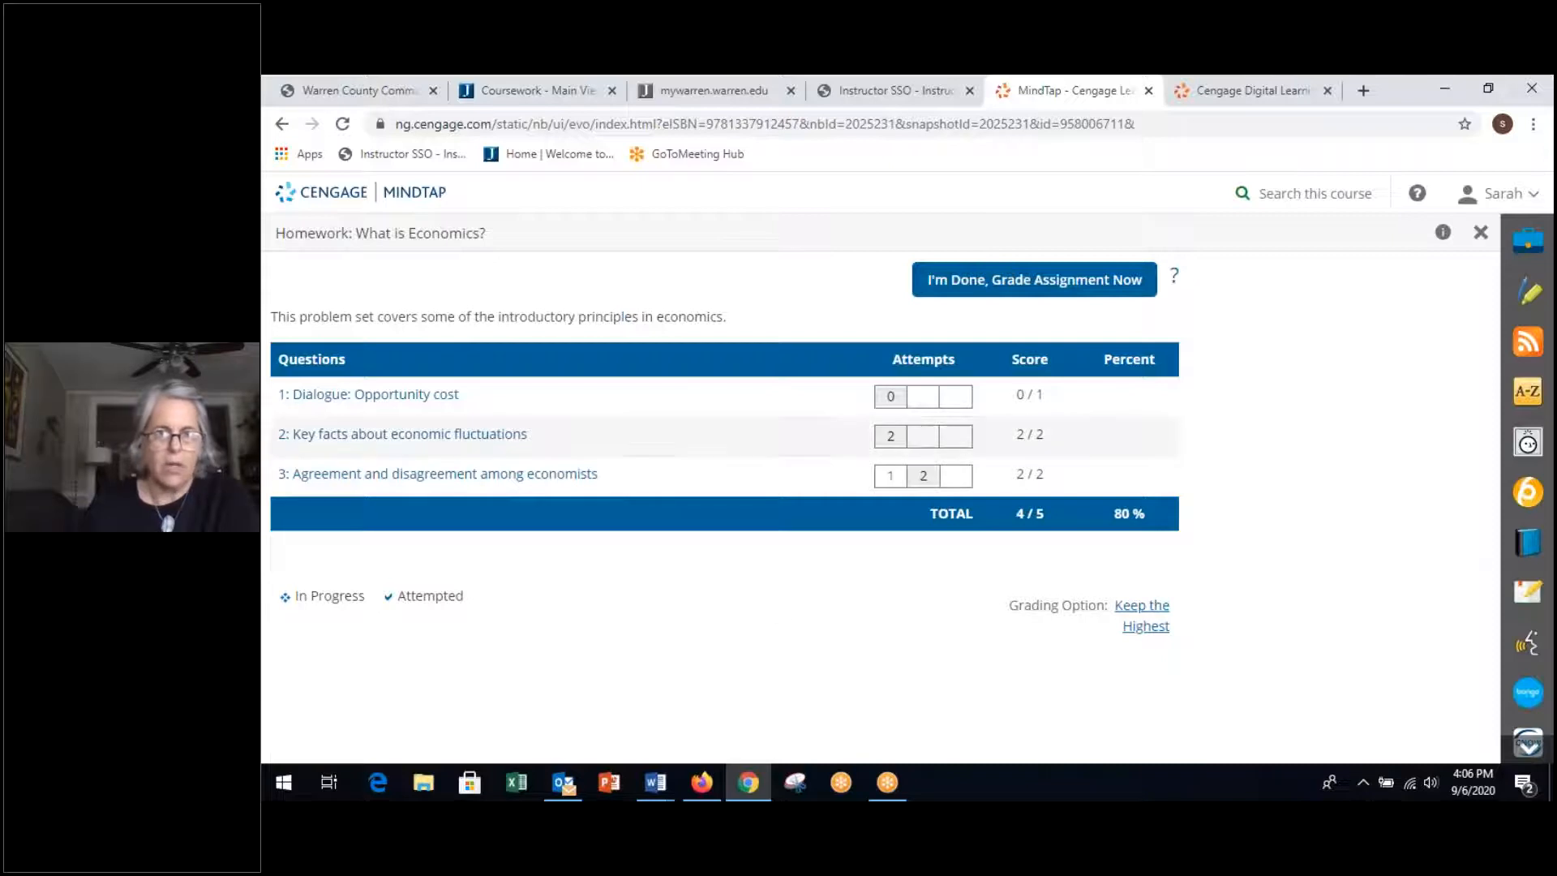
{"action": "left_click", "coordinate": [451, 394]}
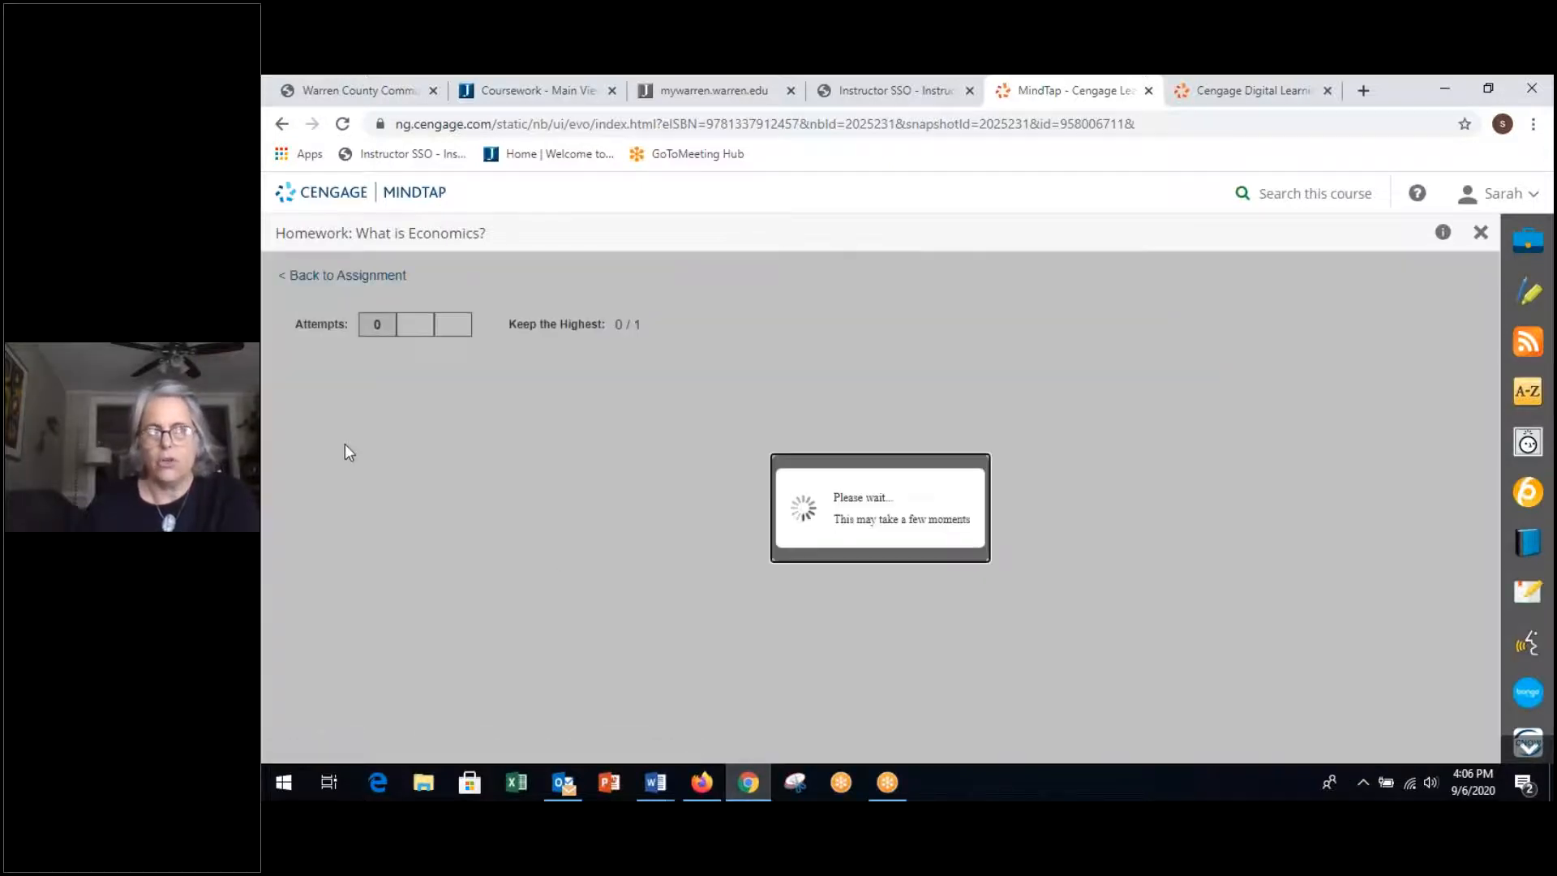
{"action": "scroll", "coordinate": [797, 605], "scroll_direction": "down", "scroll_amount": 5}
{"action": "scroll", "coordinate": [736, 492], "scroll_direction": "down", "scroll_amount": 5}
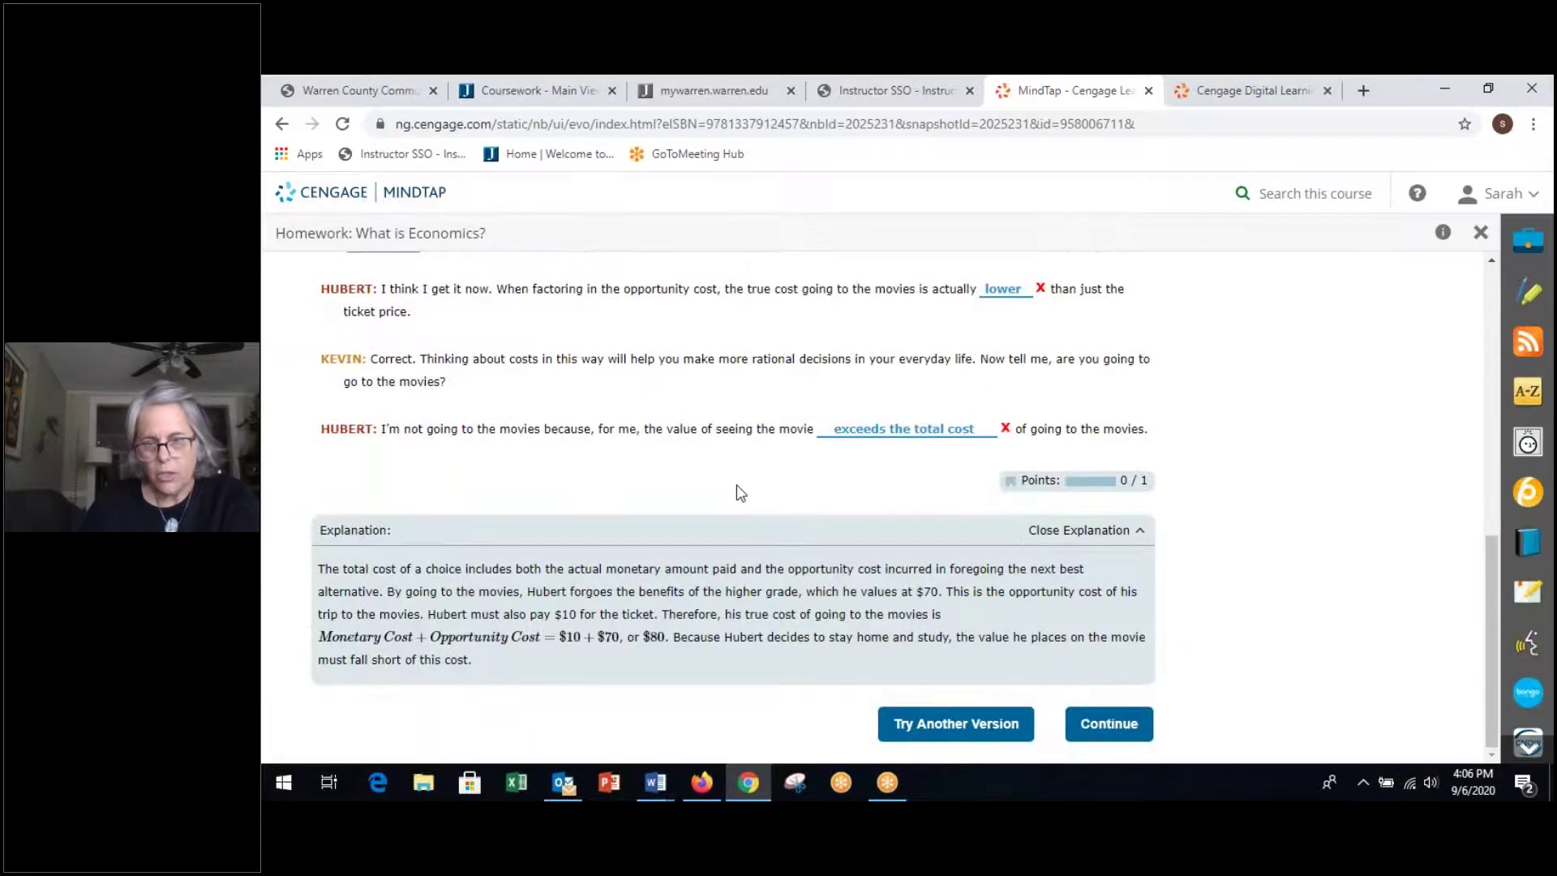
{"action": "left_click", "coordinate": [1109, 723]}
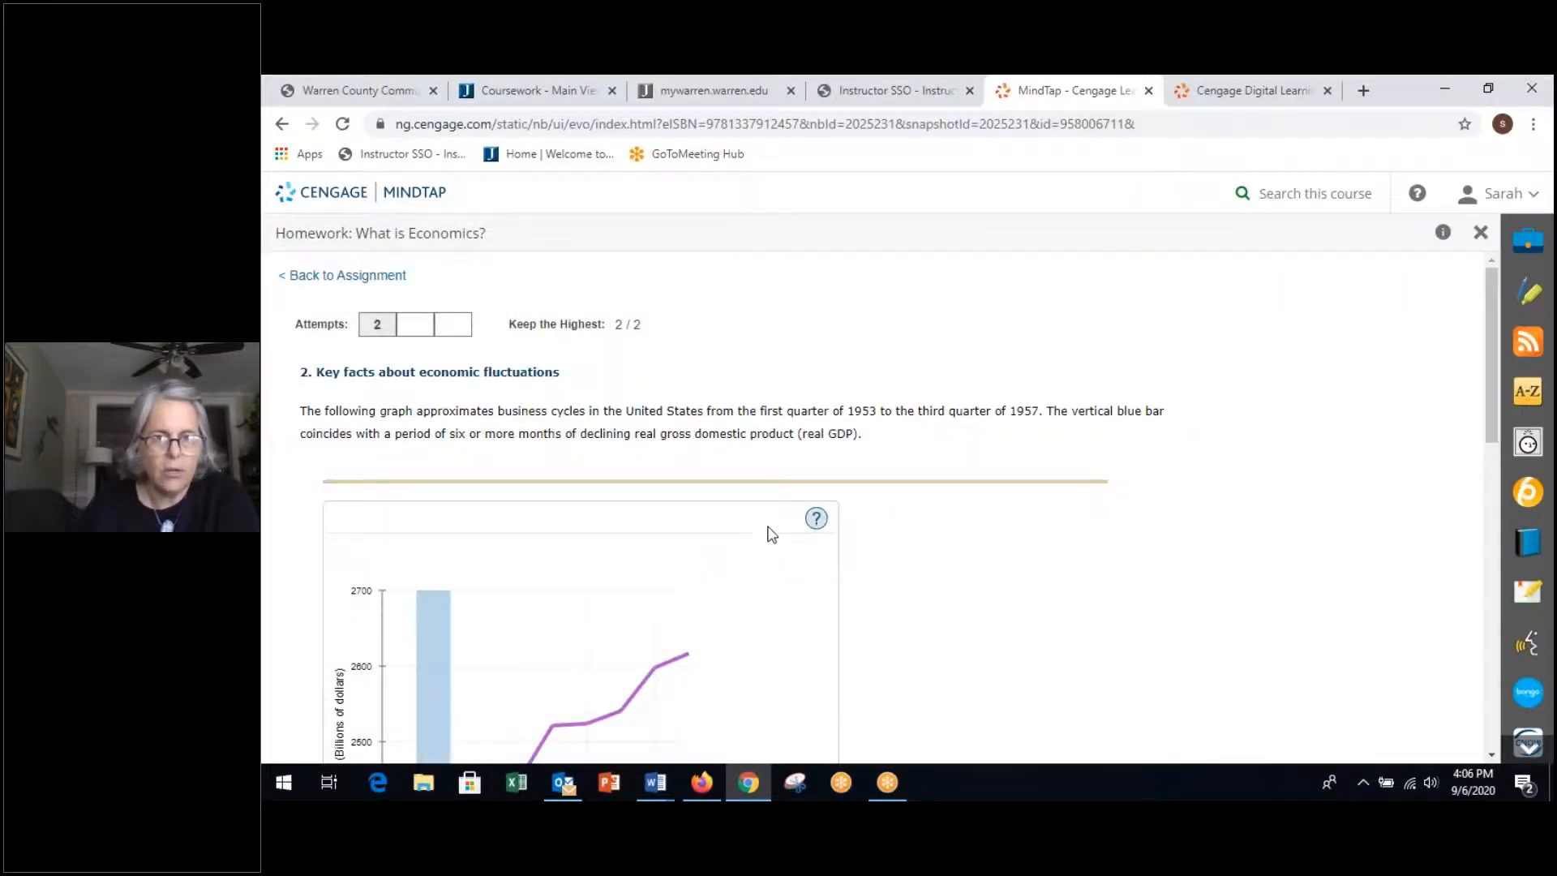
{"action": "scroll", "coordinate": [532, 453], "scroll_direction": "down", "scroll_amount": 5}
{"action": "scroll", "coordinate": [853, 487], "scroll_direction": "down", "scroll_amount": 5}
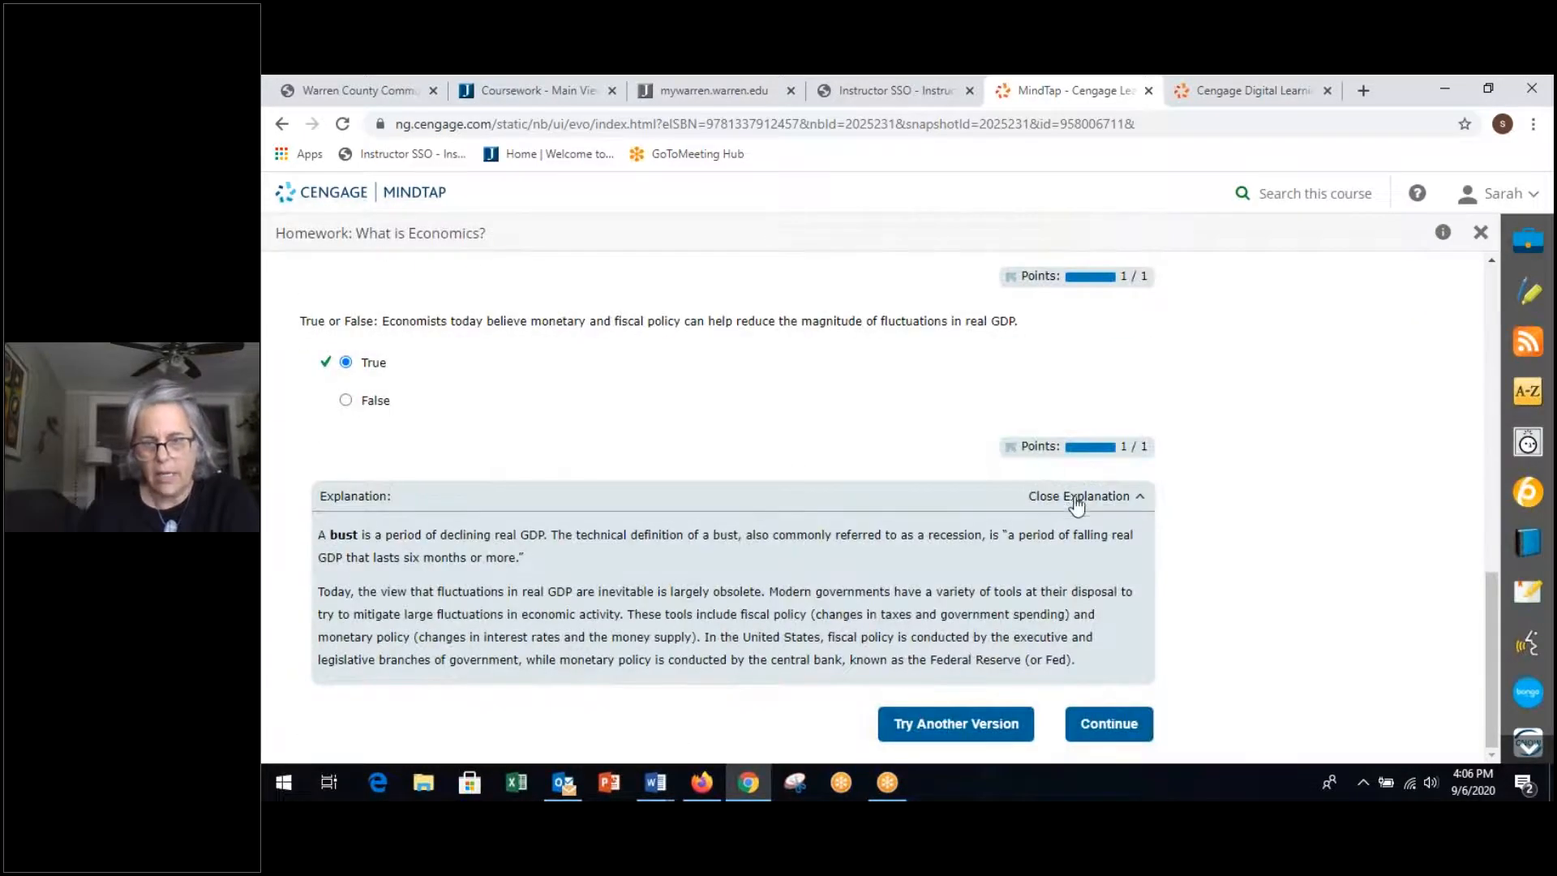
{"action": "left_click", "coordinate": [1109, 722]}
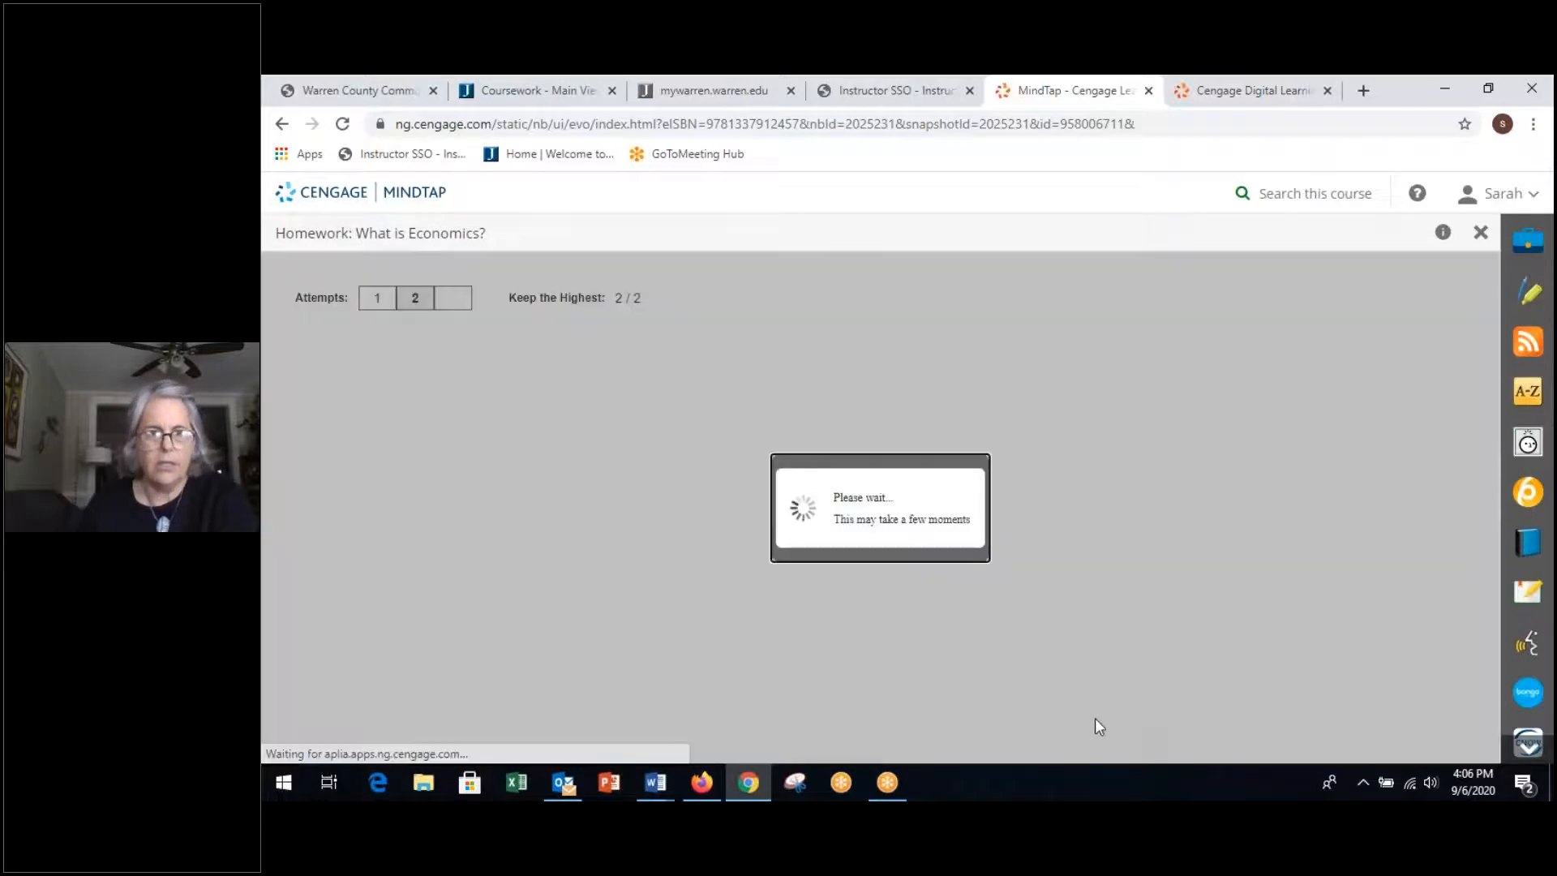
{"action": "scroll", "coordinate": [746, 497], "scroll_direction": "down", "scroll_amount": 5}
{"action": "scroll", "coordinate": [852, 493], "scroll_direction": "down", "scroll_amount": 5}
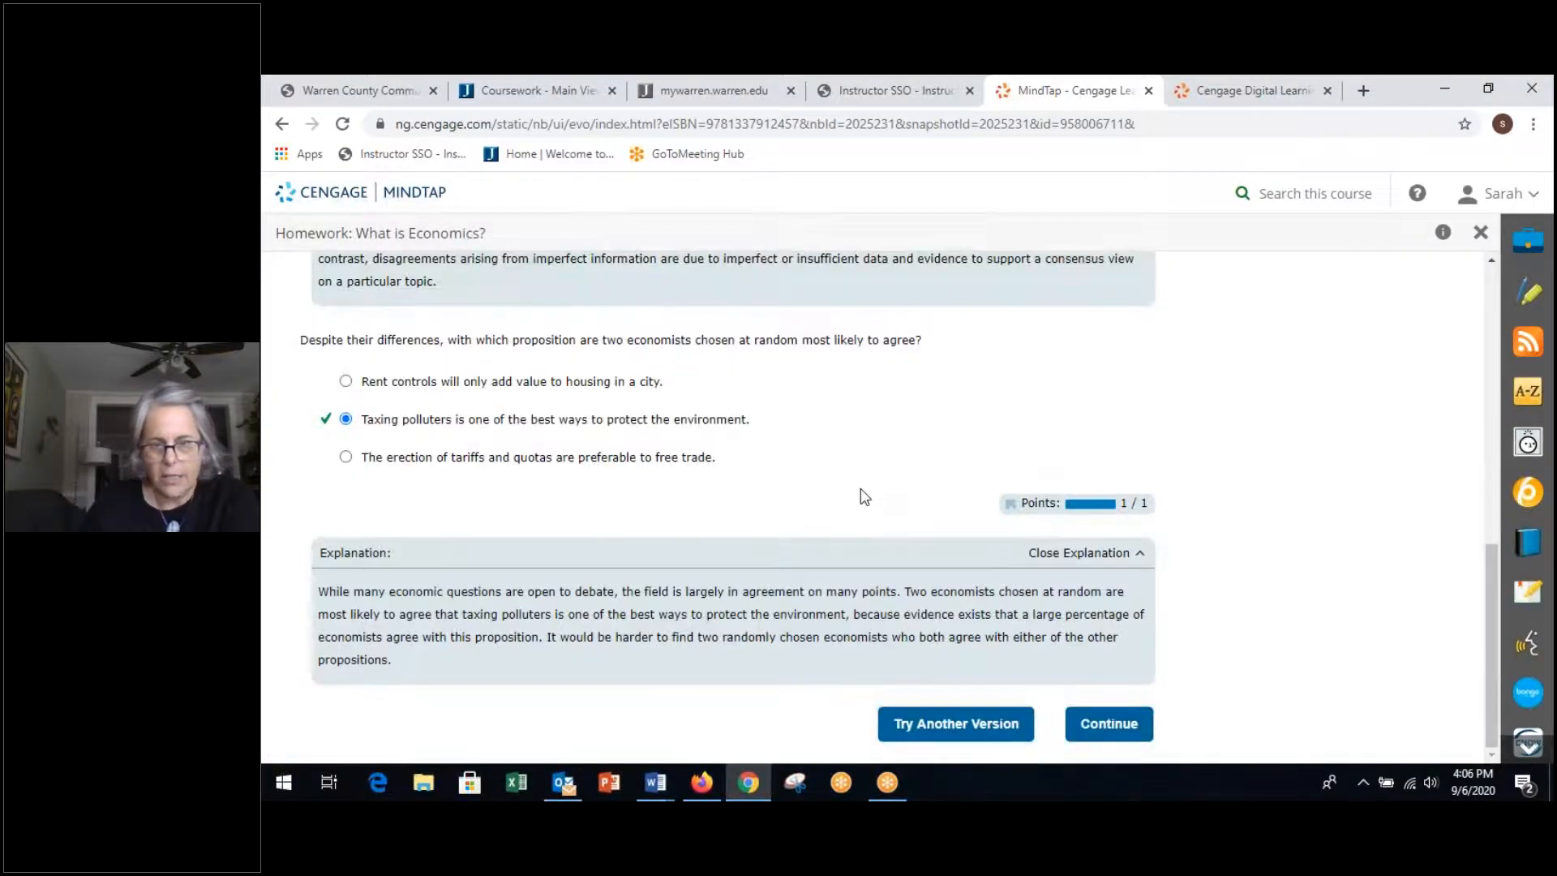
{"action": "left_click", "coordinate": [1108, 723]}
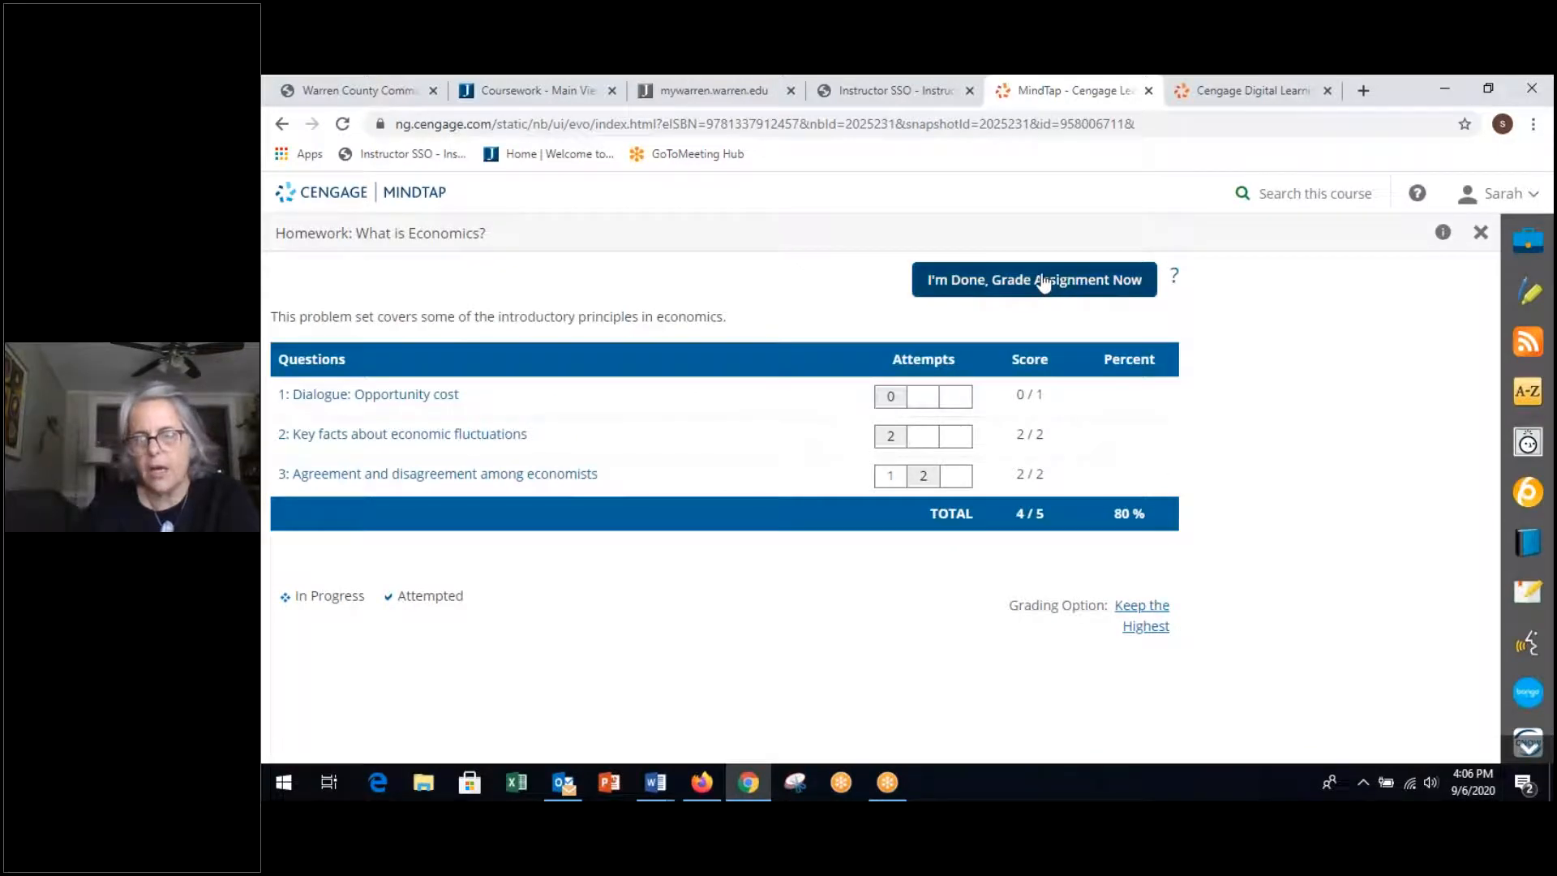
{"action": "left_click", "coordinate": [1049, 279]}
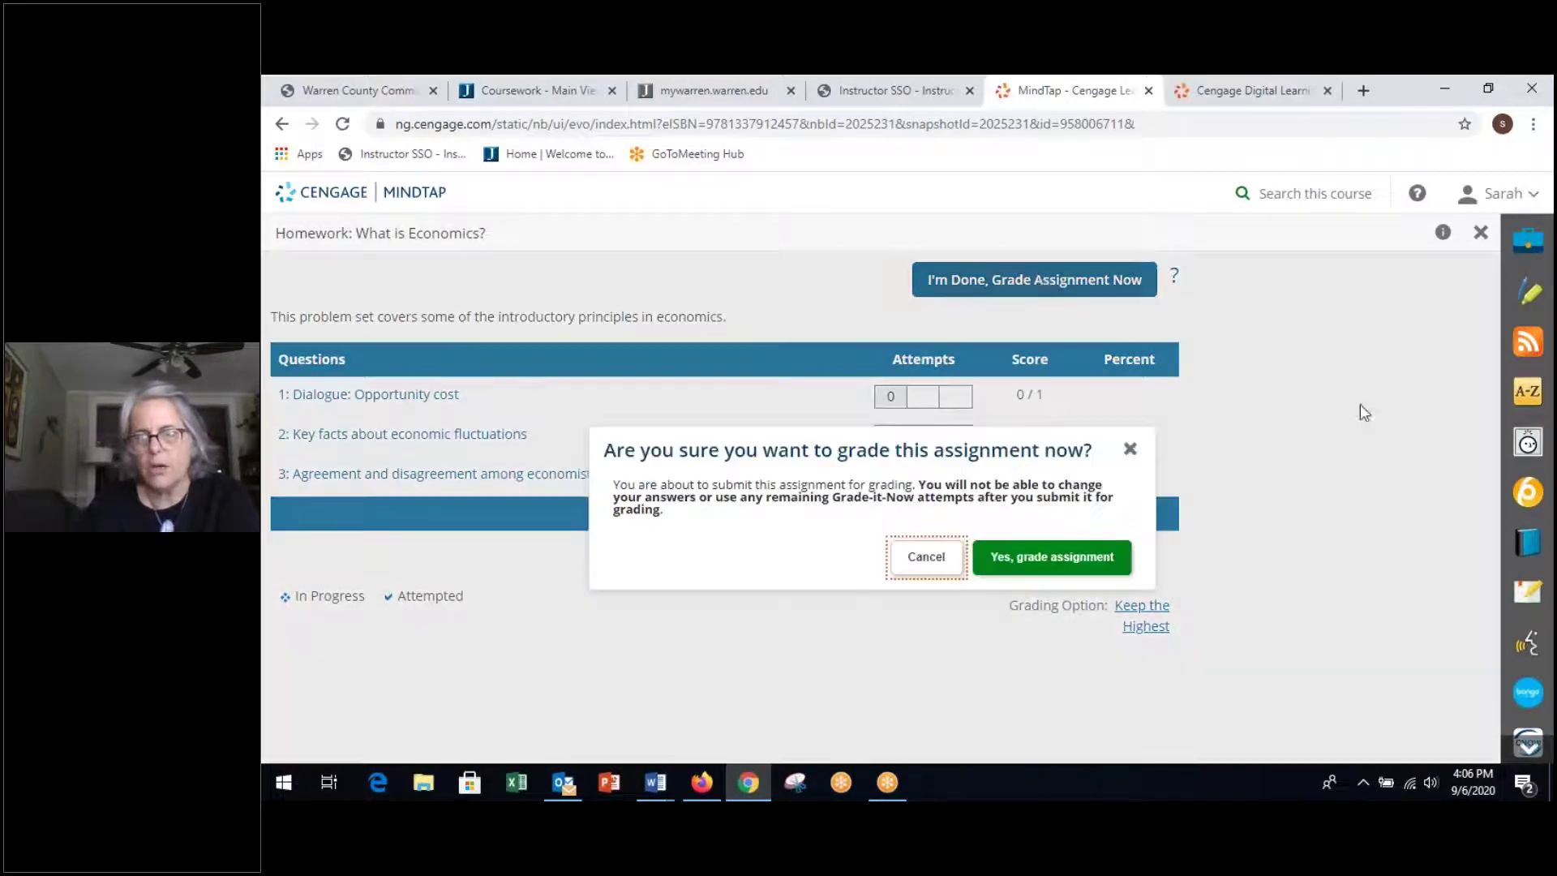
{"action": "left_click", "coordinate": [1168, 570]}
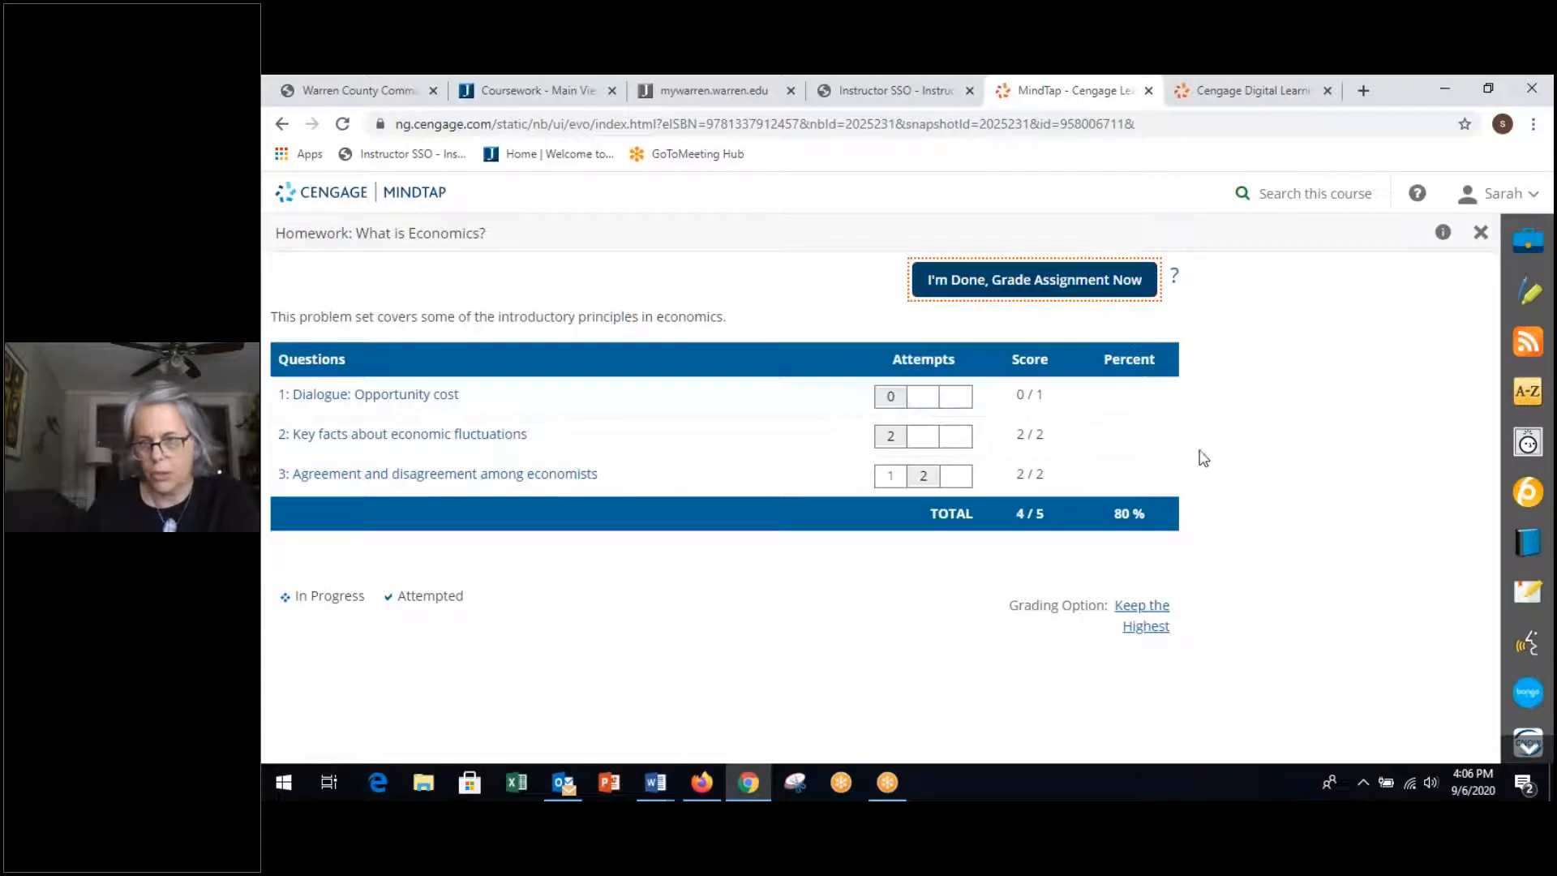
- Close the homework panel to return to the Chapter 1 course outline
{"action": "left_click", "coordinate": [1481, 234]}
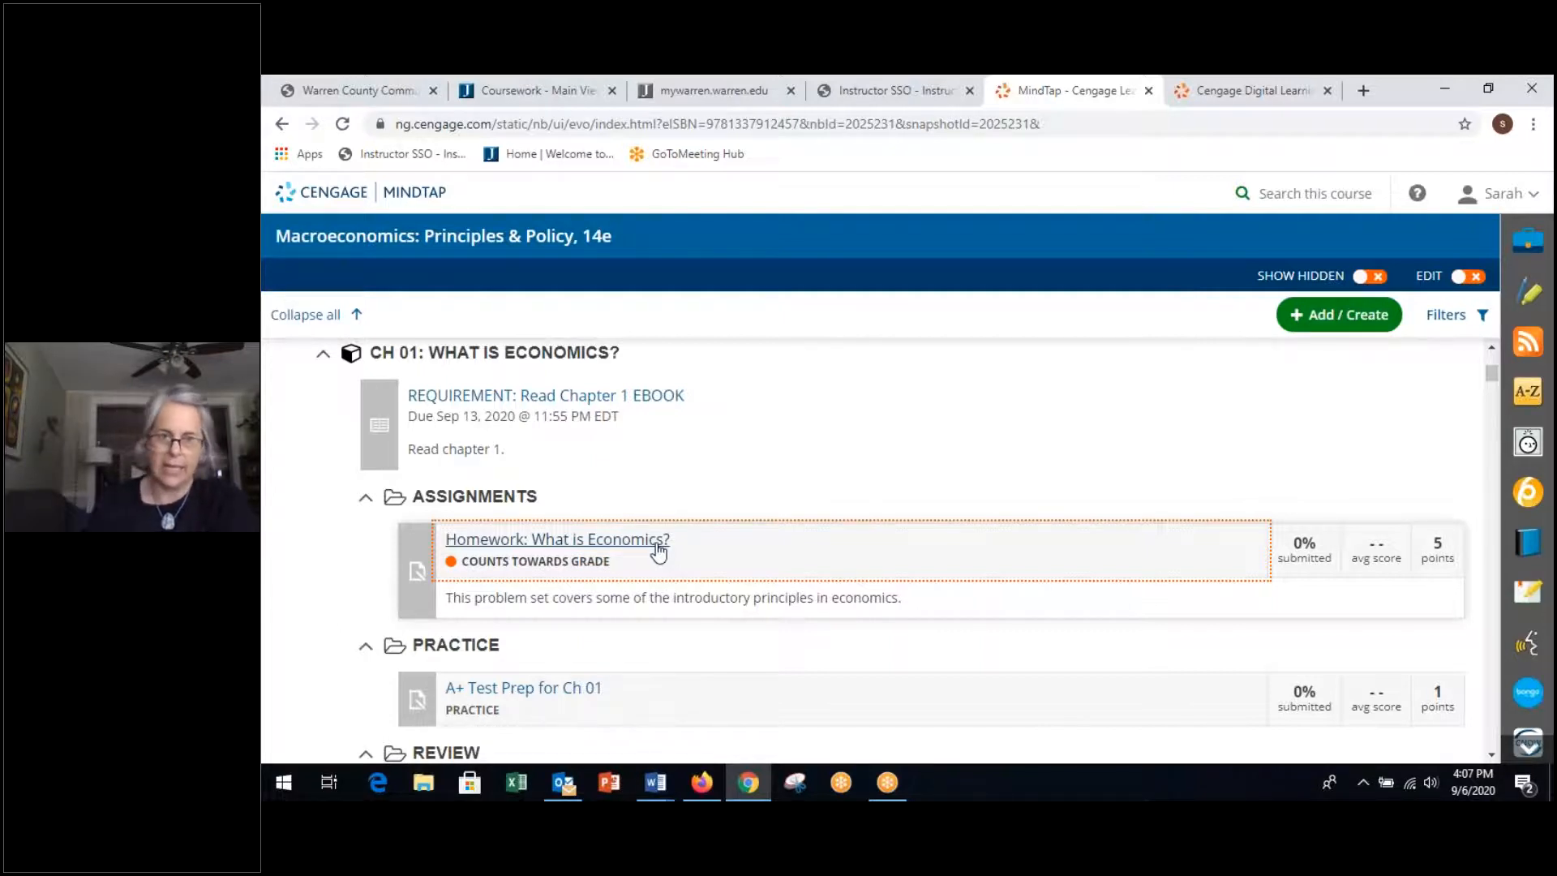
{"action": "scroll", "coordinate": [740, 629], "scroll_direction": "down", "scroll_amount": 3}
{"action": "scroll", "coordinate": [779, 634], "scroll_direction": "up", "scroll_amount": 3}
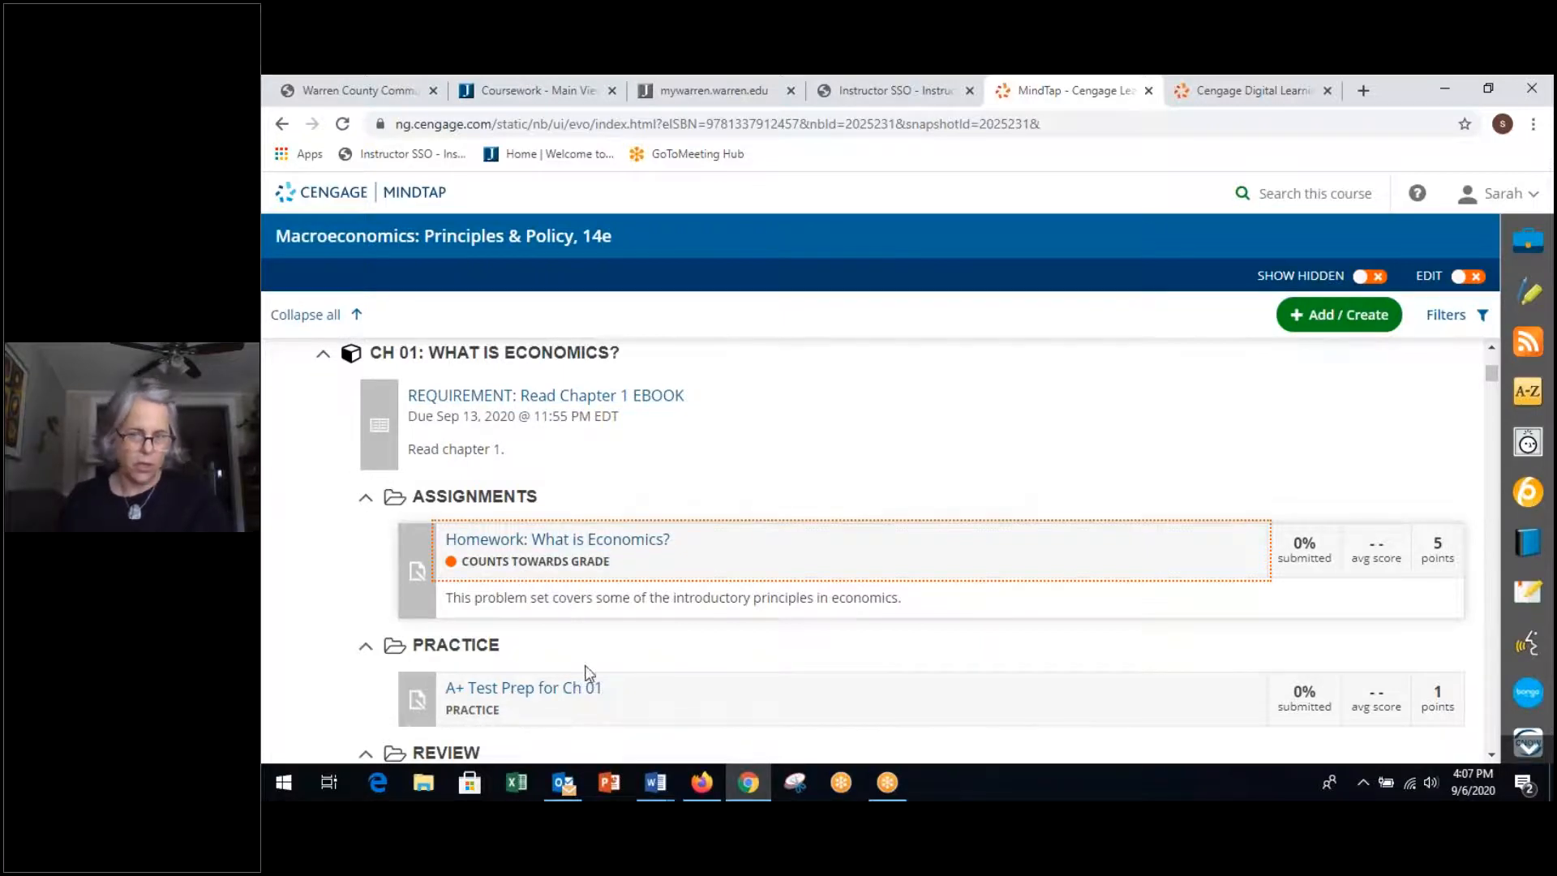
{"action": "scroll", "coordinate": [536, 572], "scroll_direction": "down", "scroll_amount": 3}
{"action": "scroll", "coordinate": [536, 572], "scroll_direction": "down", "scroll_amount": 3}
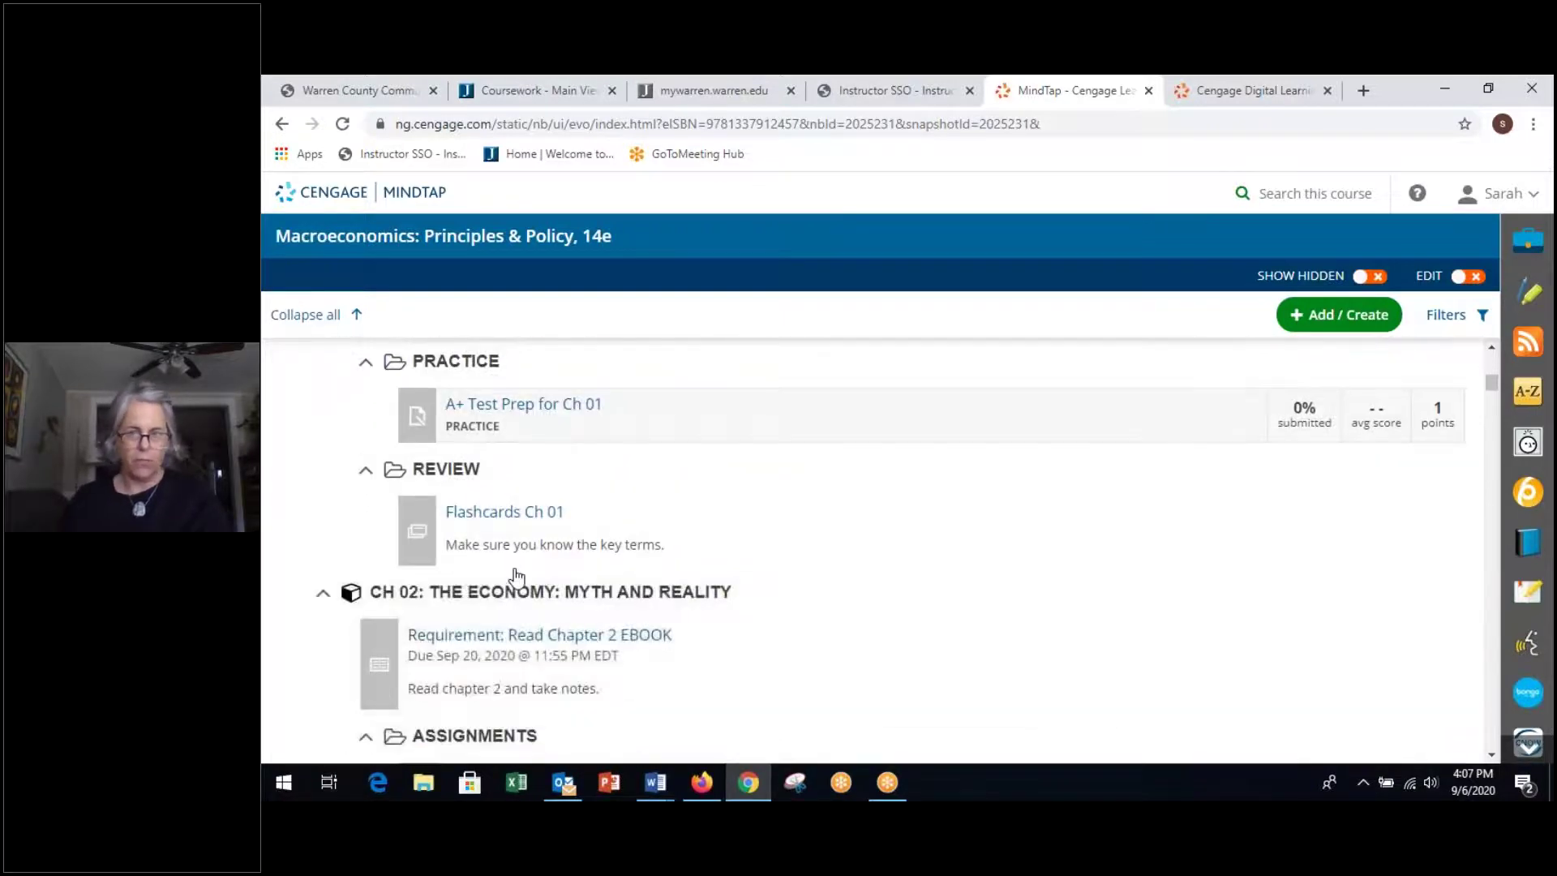
- Launch the A+ Test Prep for Ch 01 practice activity
{"action": "left_click", "coordinate": [569, 410]}
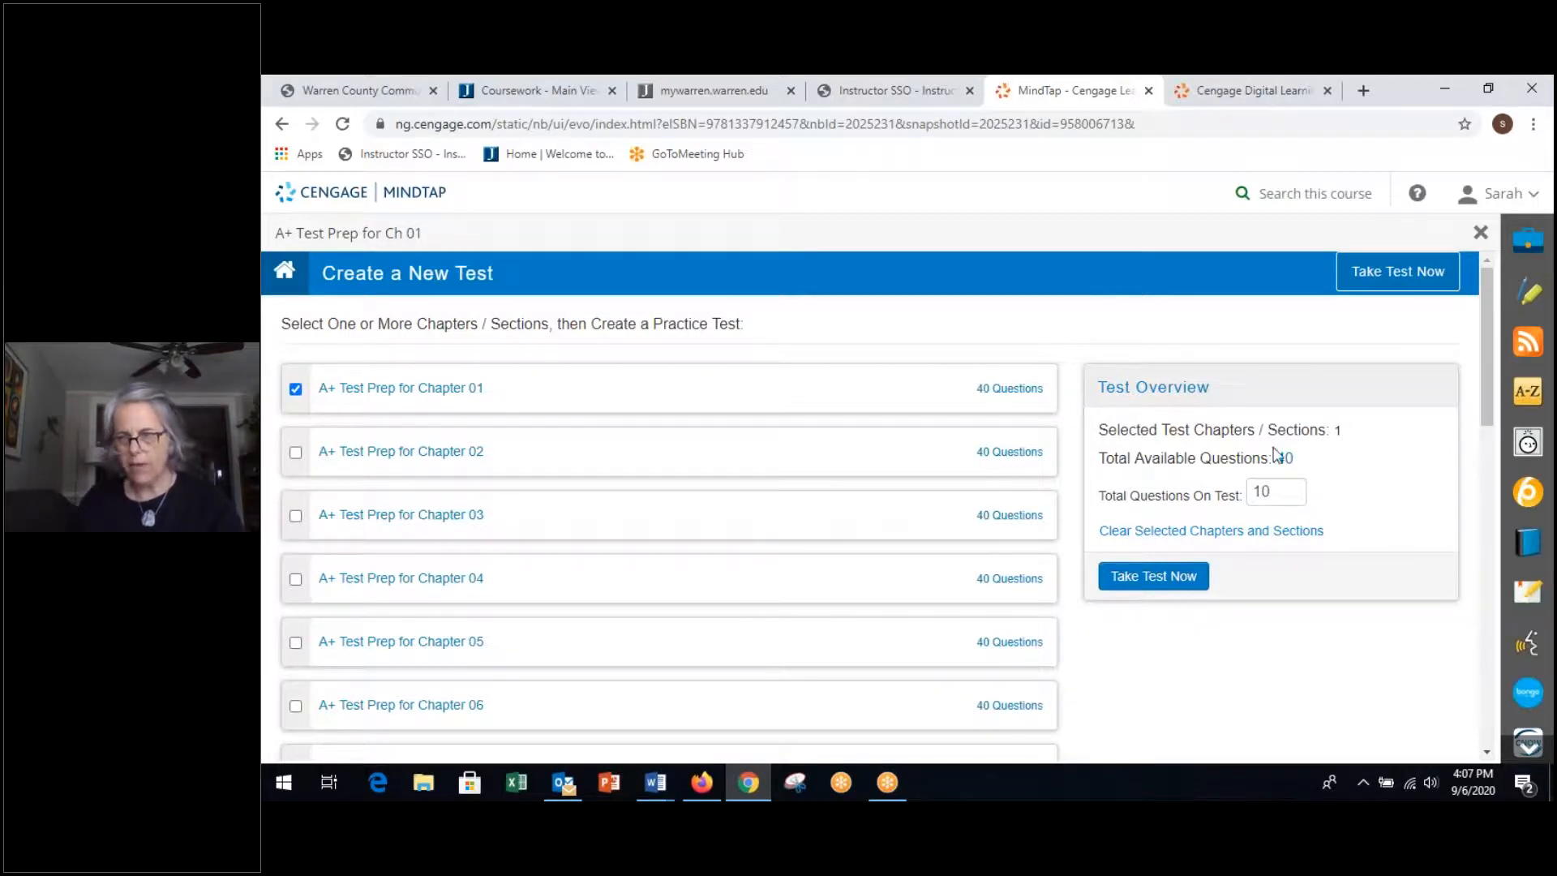
- Start the 10-question practice test and pick the first answer for Questions 1 through 3
{"action": "left_click", "coordinate": [1168, 580]}
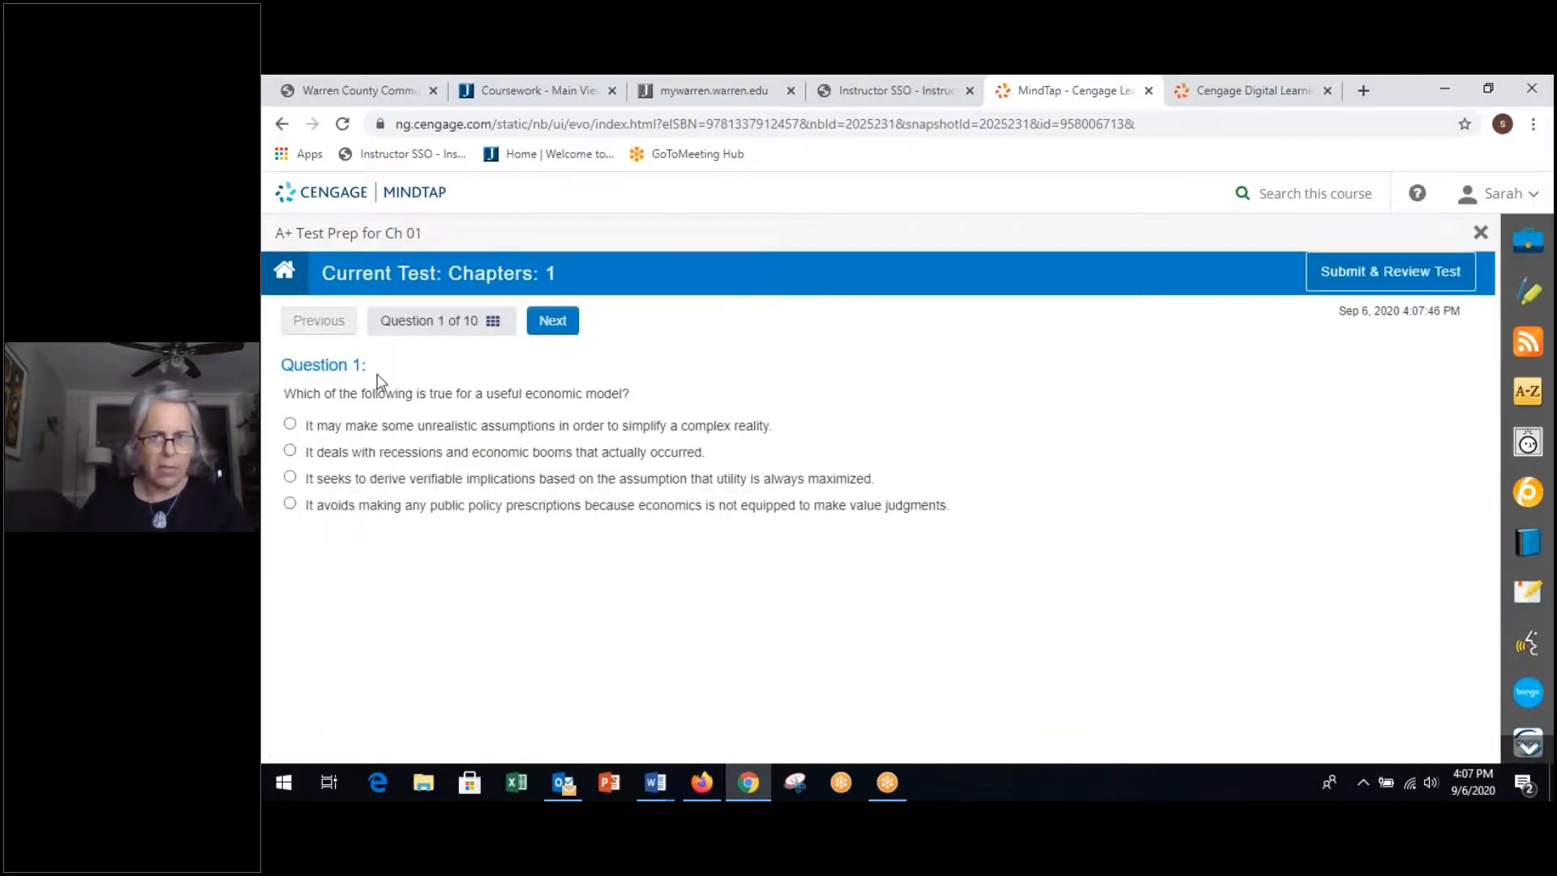
{"action": "left_click", "coordinate": [290, 426]}
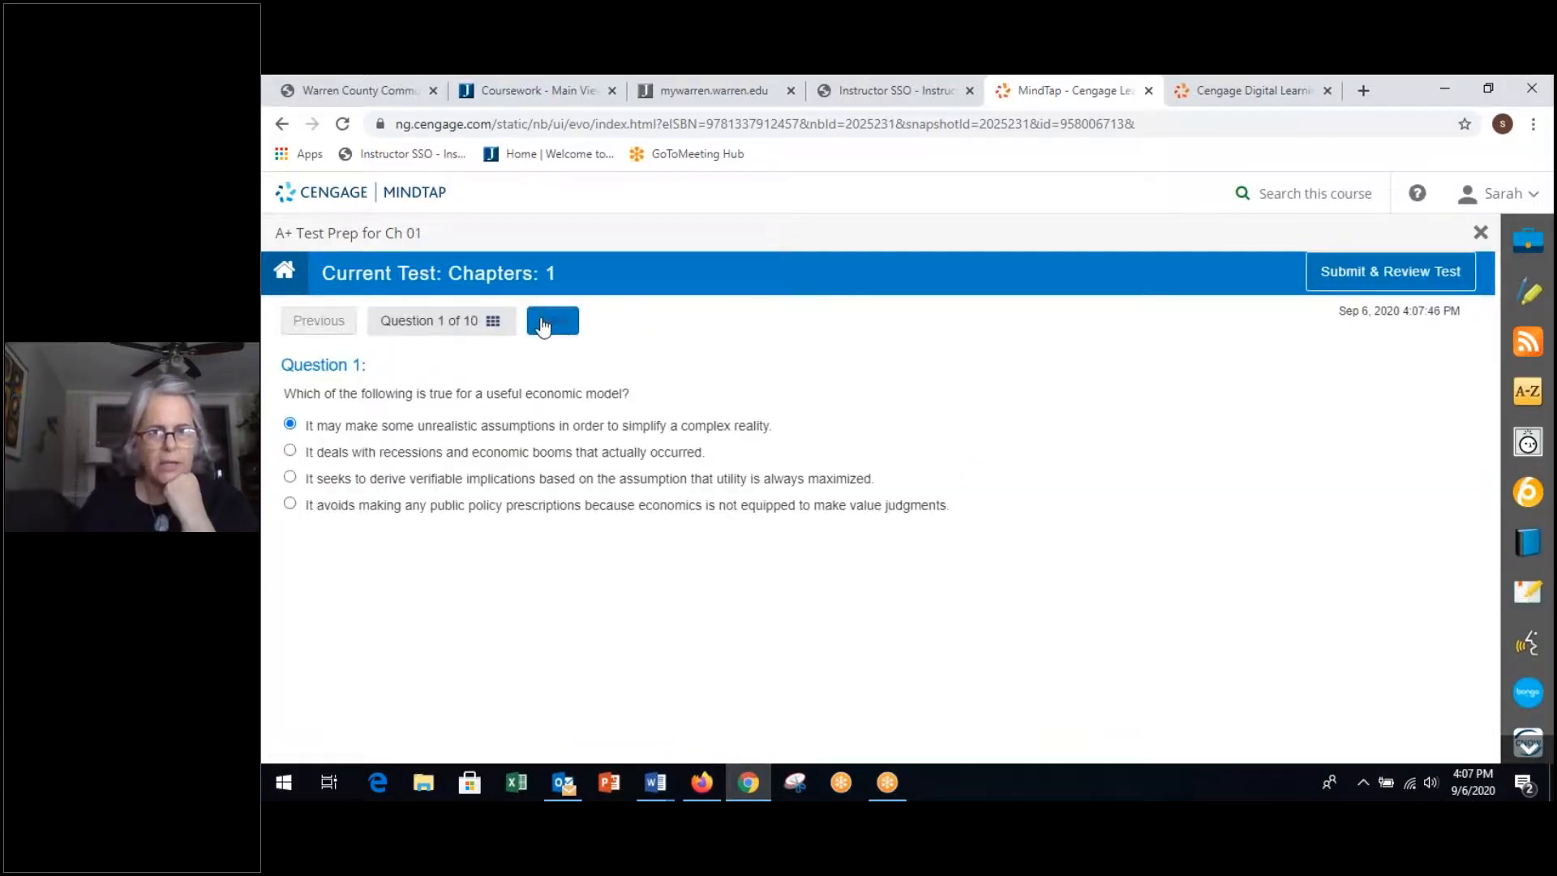
{"action": "left_click", "coordinate": [552, 319]}
{"action": "left_click", "coordinate": [291, 424]}
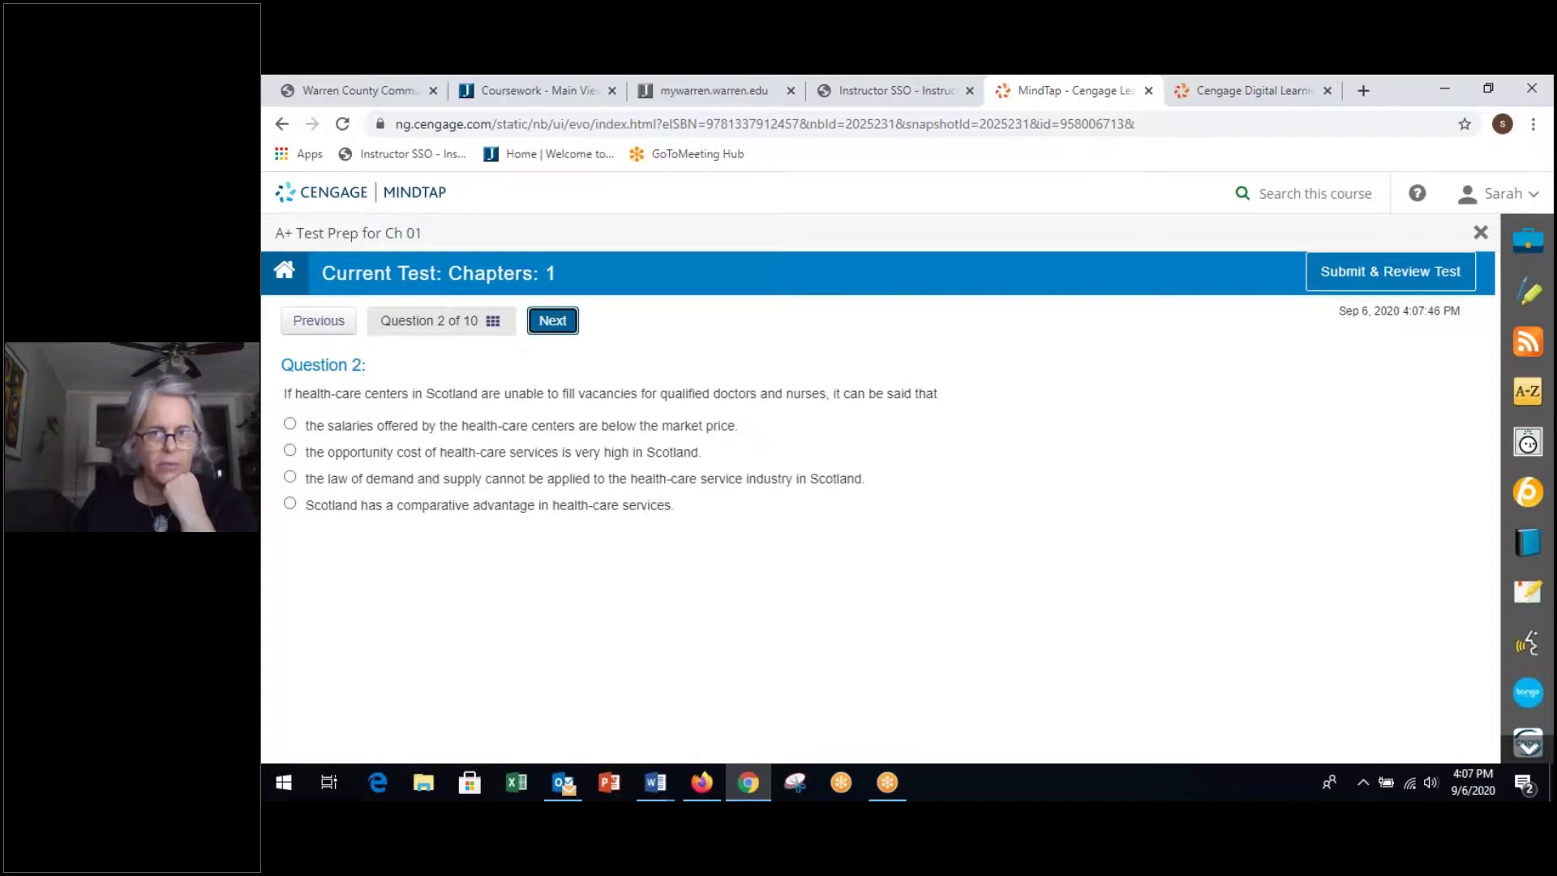
{"action": "left_click", "coordinate": [553, 320]}
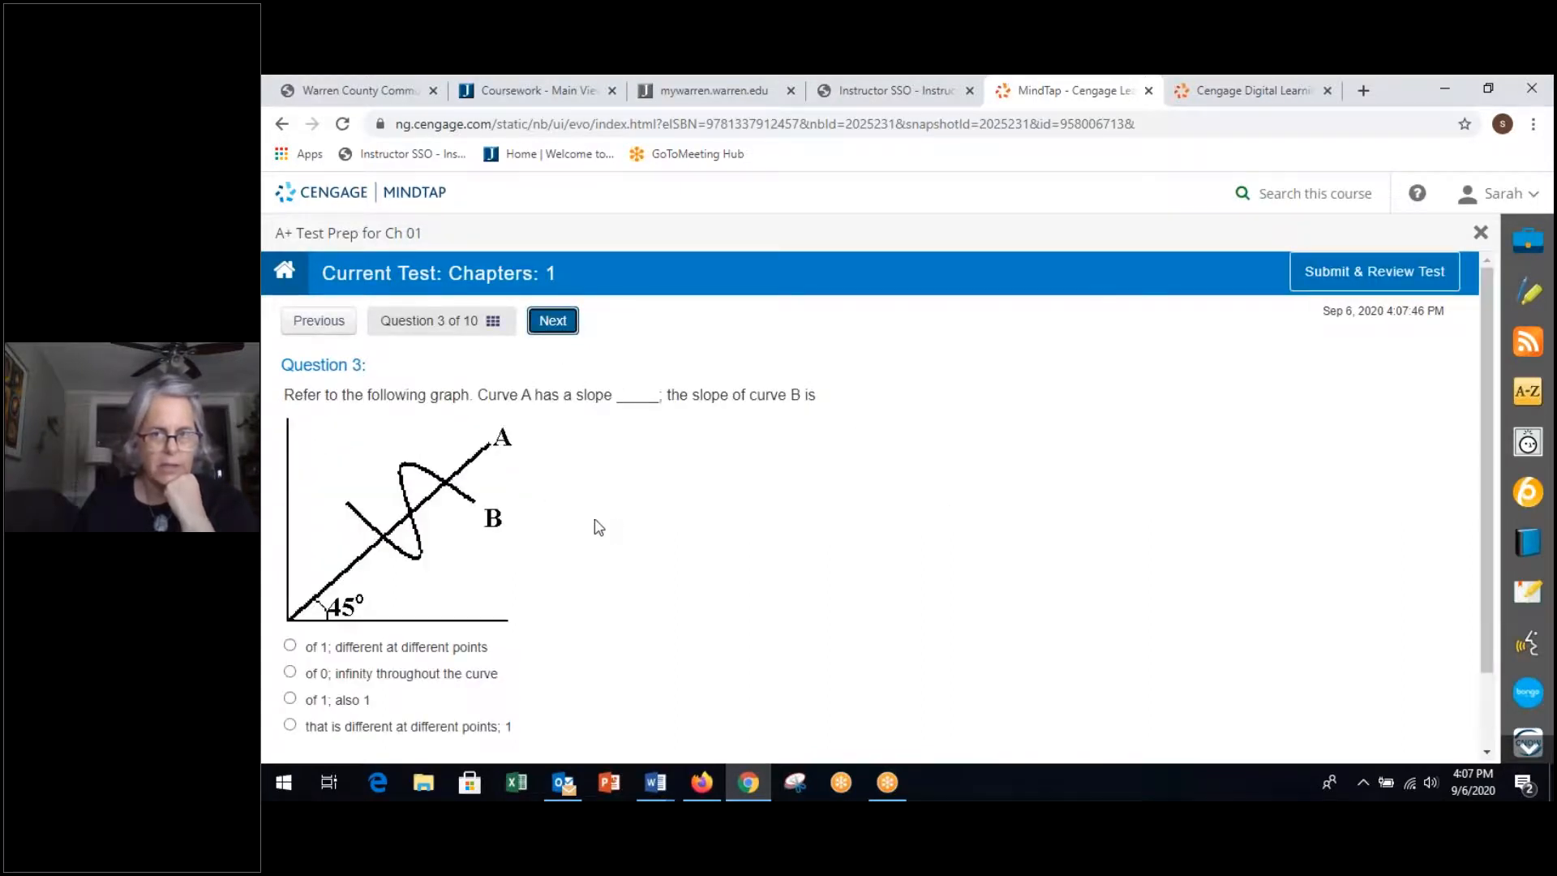
{"action": "left_click", "coordinate": [290, 646]}
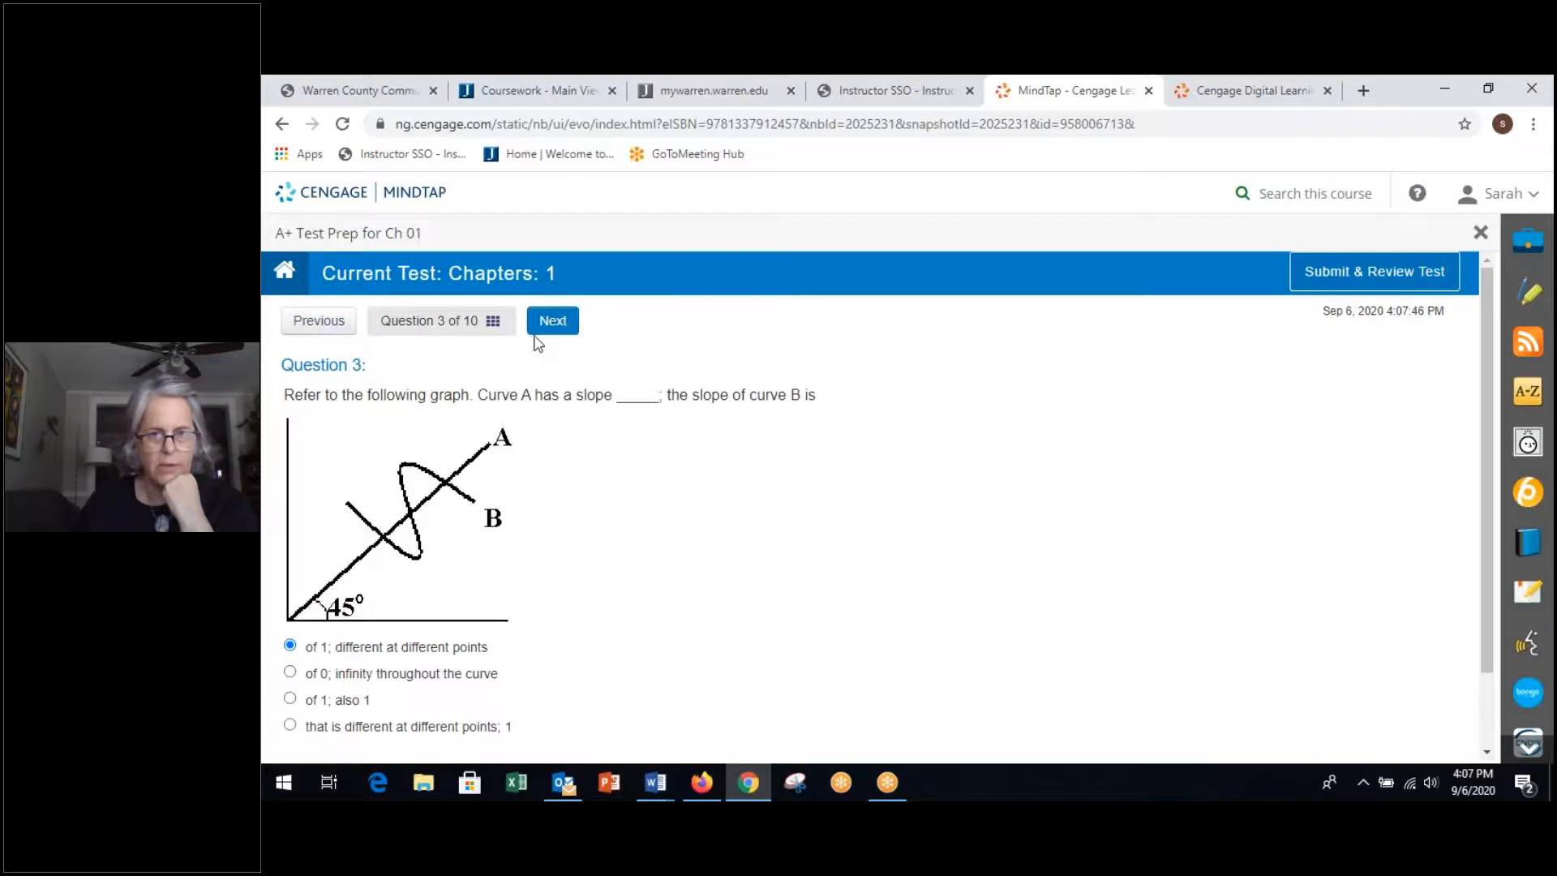
{"action": "left_click", "coordinate": [553, 320]}
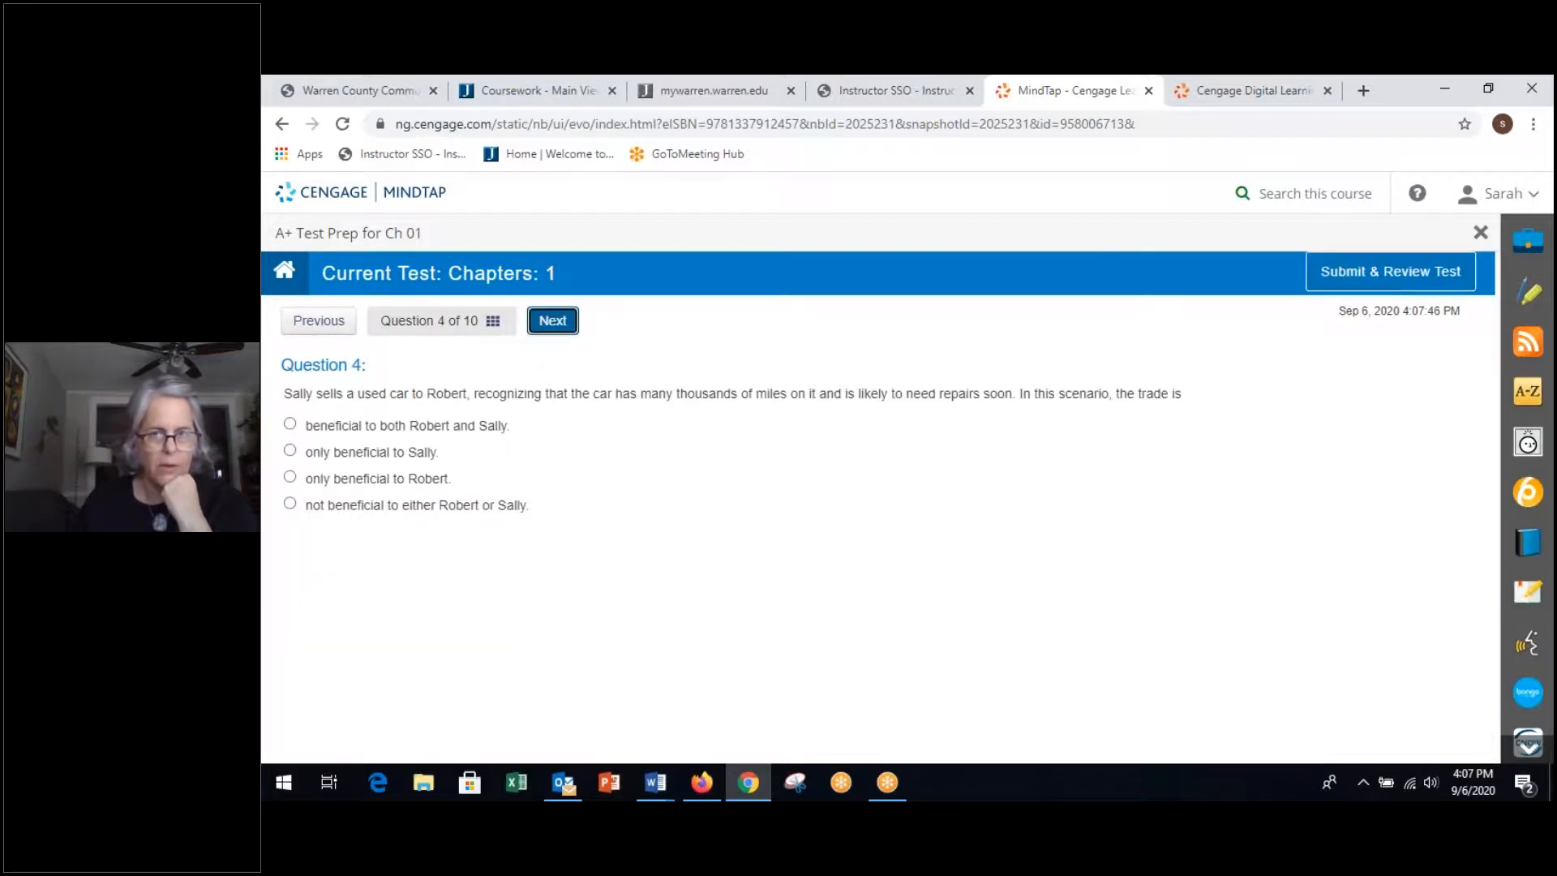
- Pick the first answer for Questions 4 through 7, reaching Question 8
{"action": "left_click", "coordinate": [290, 425]}
{"action": "left_click", "coordinate": [553, 320]}
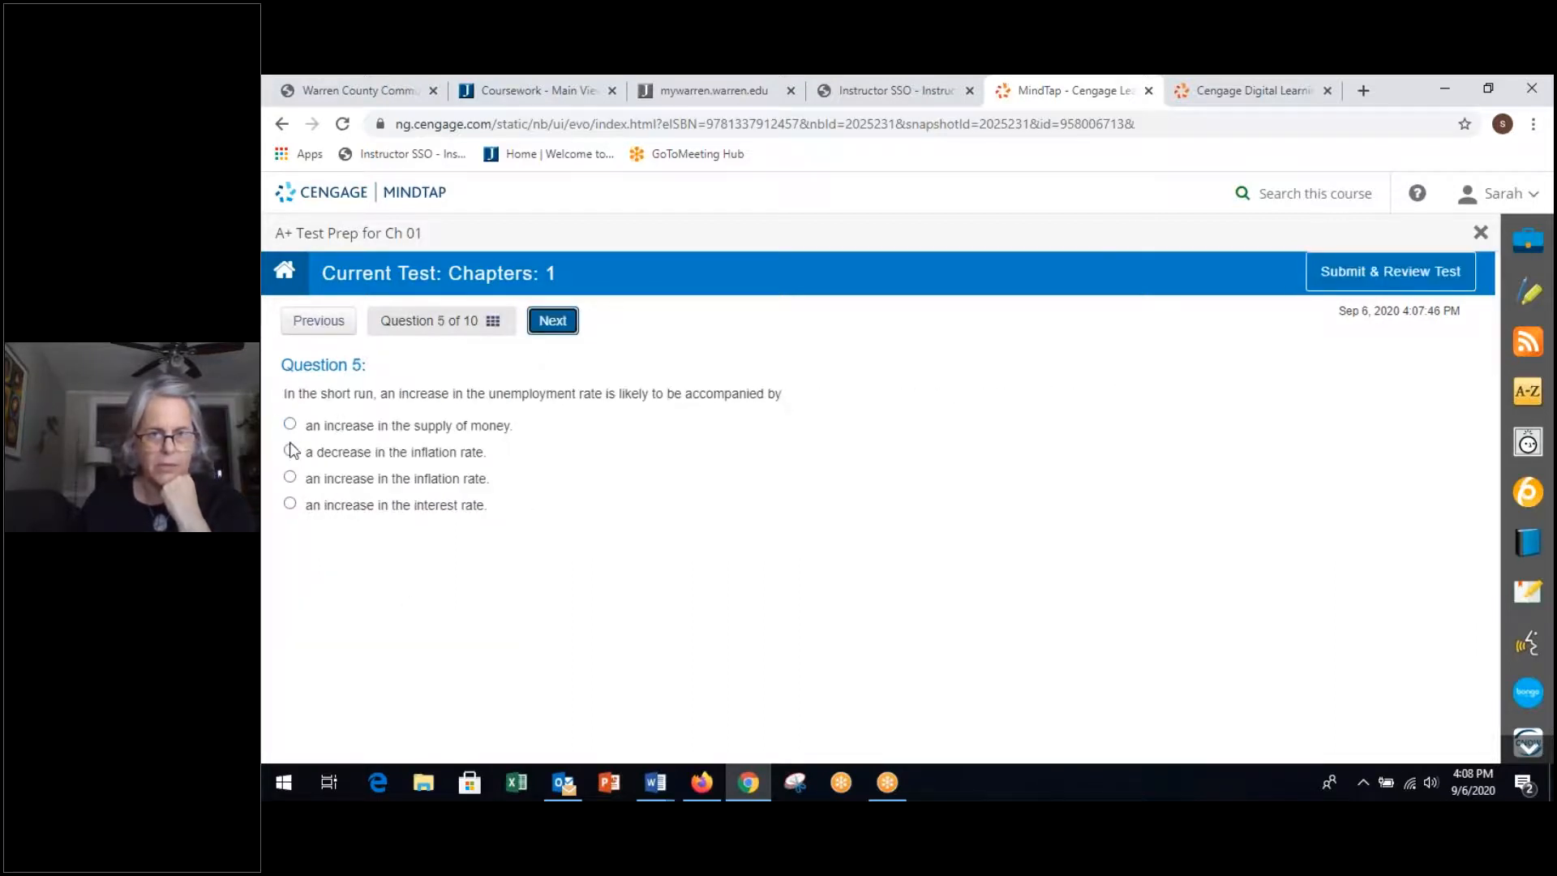
{"action": "left_click", "coordinate": [290, 425]}
{"action": "left_click", "coordinate": [553, 320]}
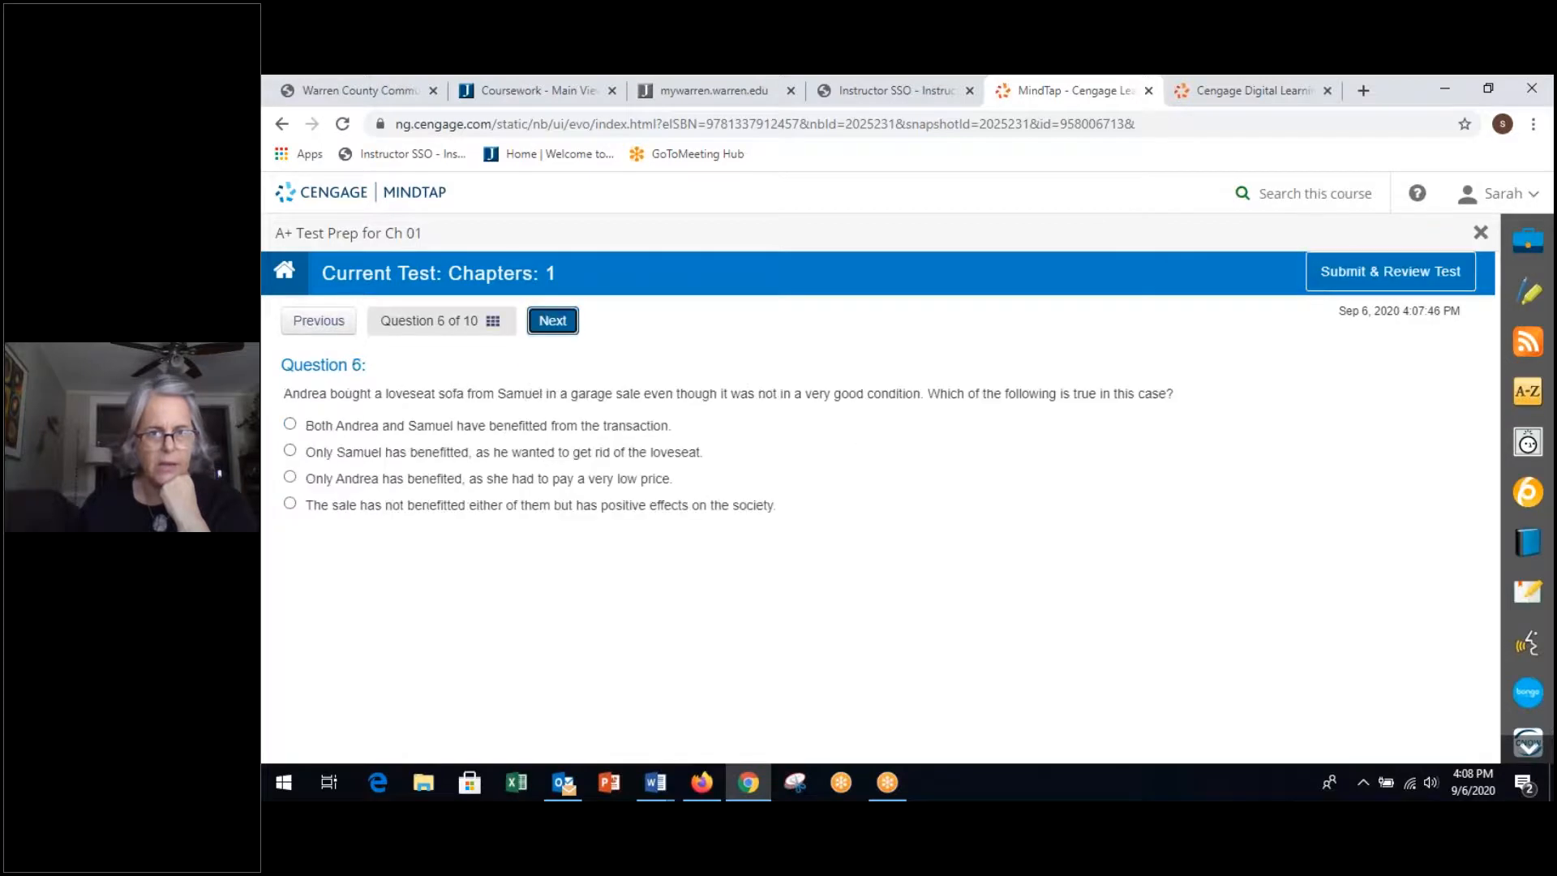
{"action": "left_click", "coordinate": [290, 426]}
{"action": "left_click", "coordinate": [552, 321]}
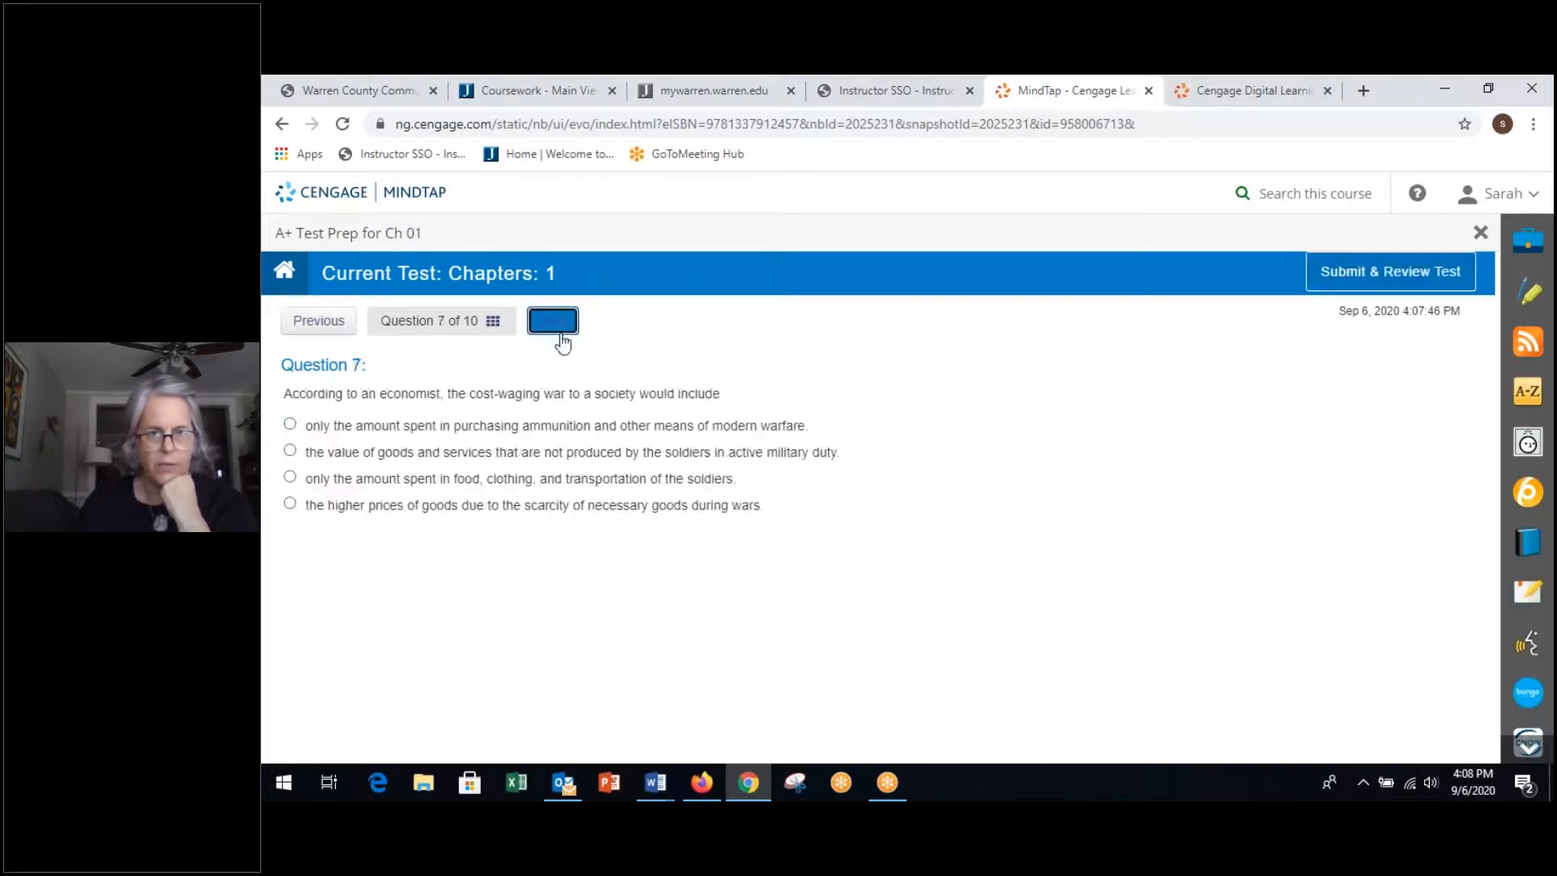
{"action": "left_click", "coordinate": [290, 424]}
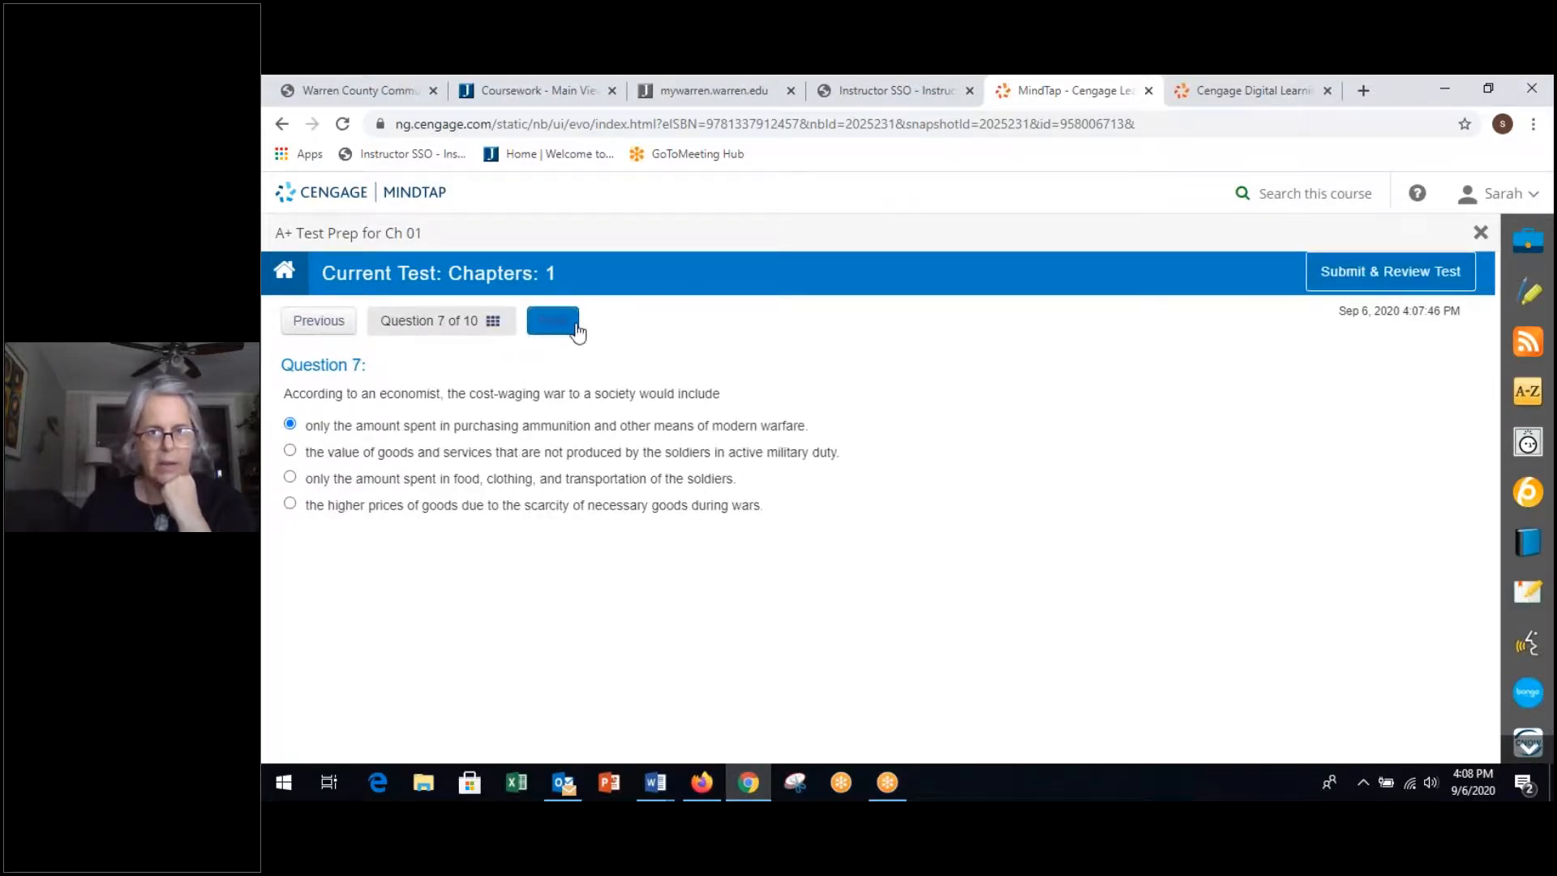
{"action": "left_click", "coordinate": [551, 326]}
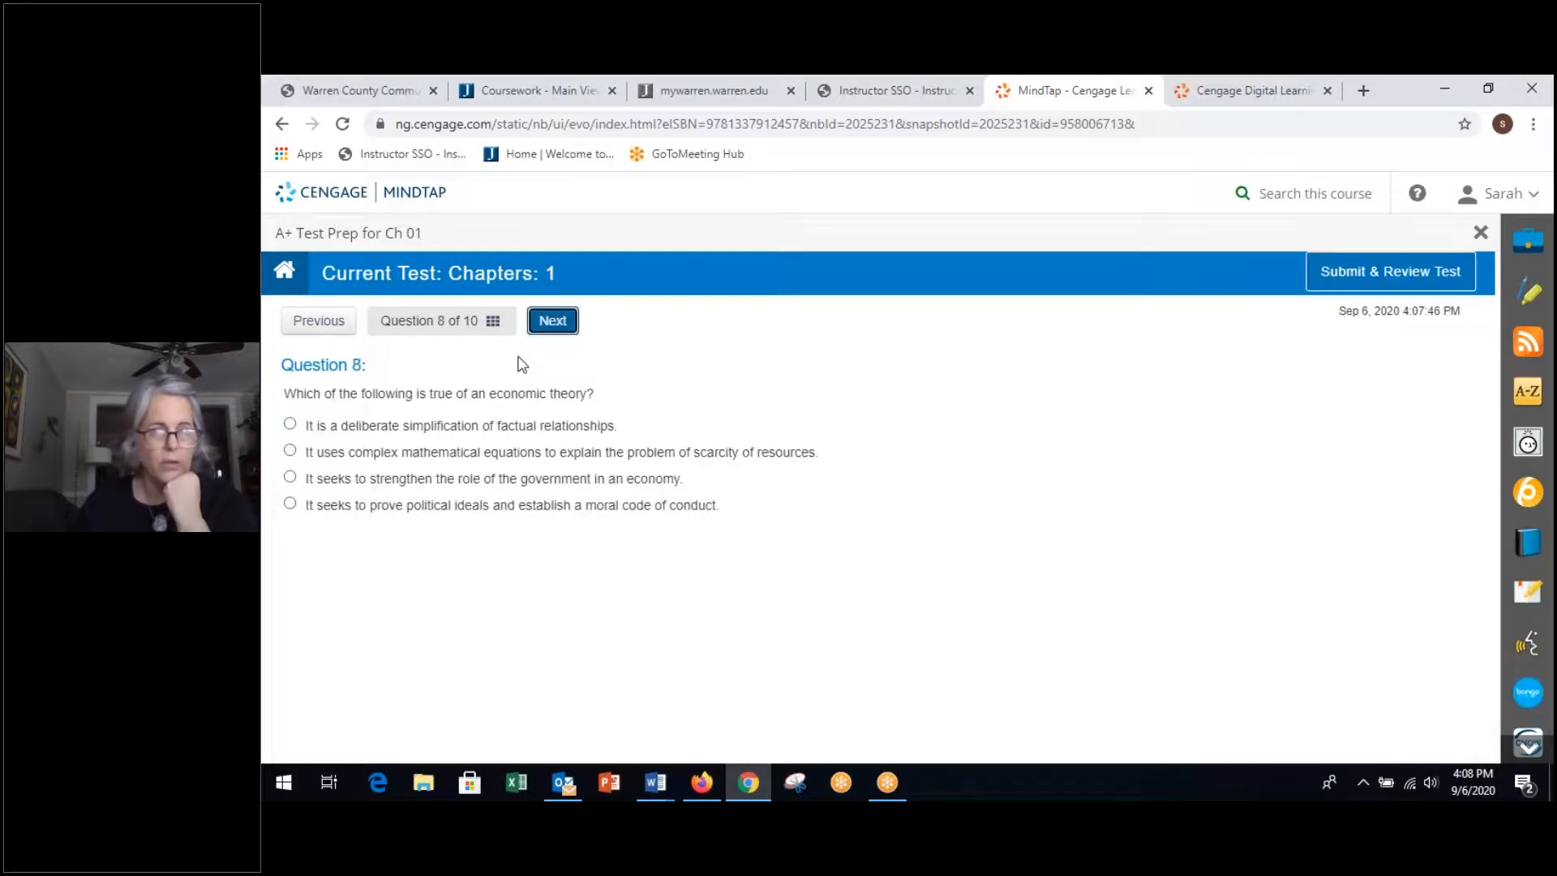
- Submit the test for review, confirming despite Questions 8–10 being unanswered
{"action": "left_click", "coordinate": [1391, 272]}
{"action": "left_click", "coordinate": [1147, 413]}
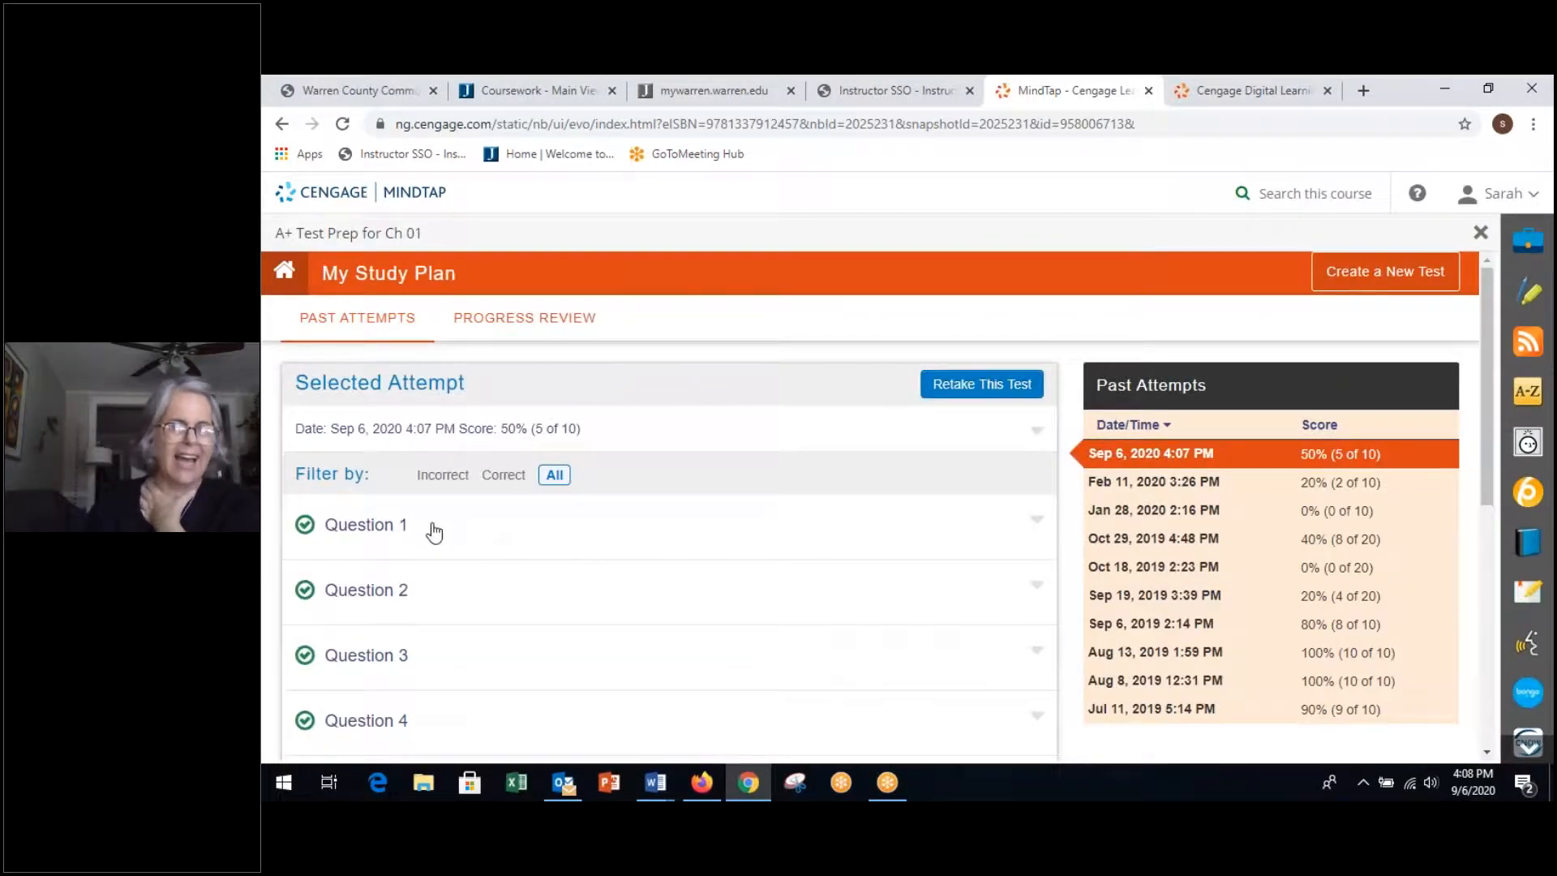
{"action": "scroll", "coordinate": [432, 536], "scroll_direction": "down", "scroll_amount": 3}
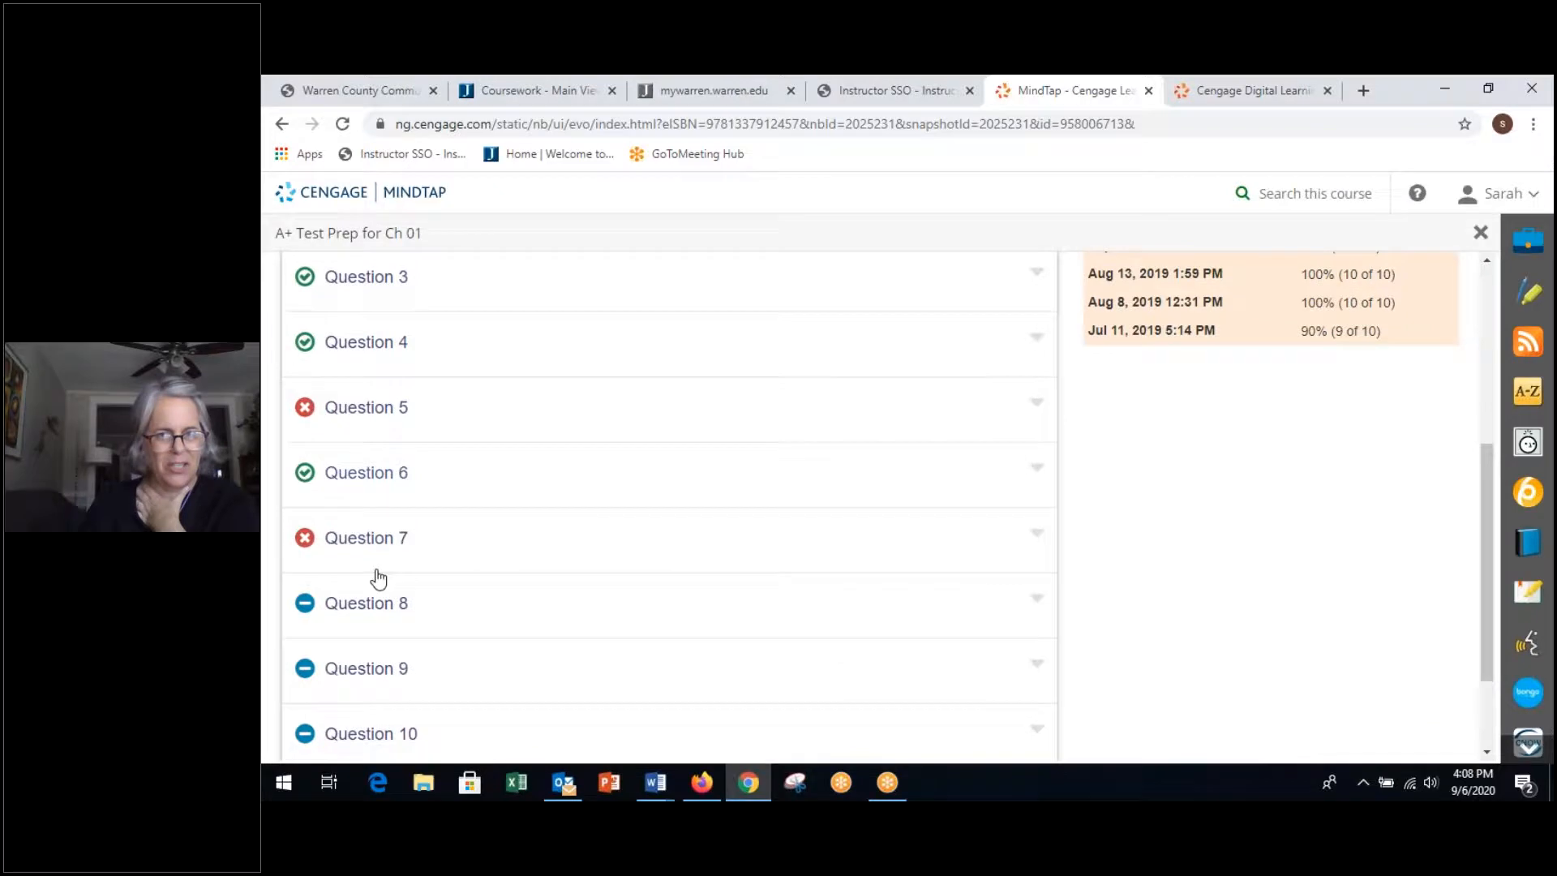
- Expand missed Question 5's feedback, view its eReader resource, then close the Full Book panel
{"action": "left_click", "coordinate": [365, 414]}
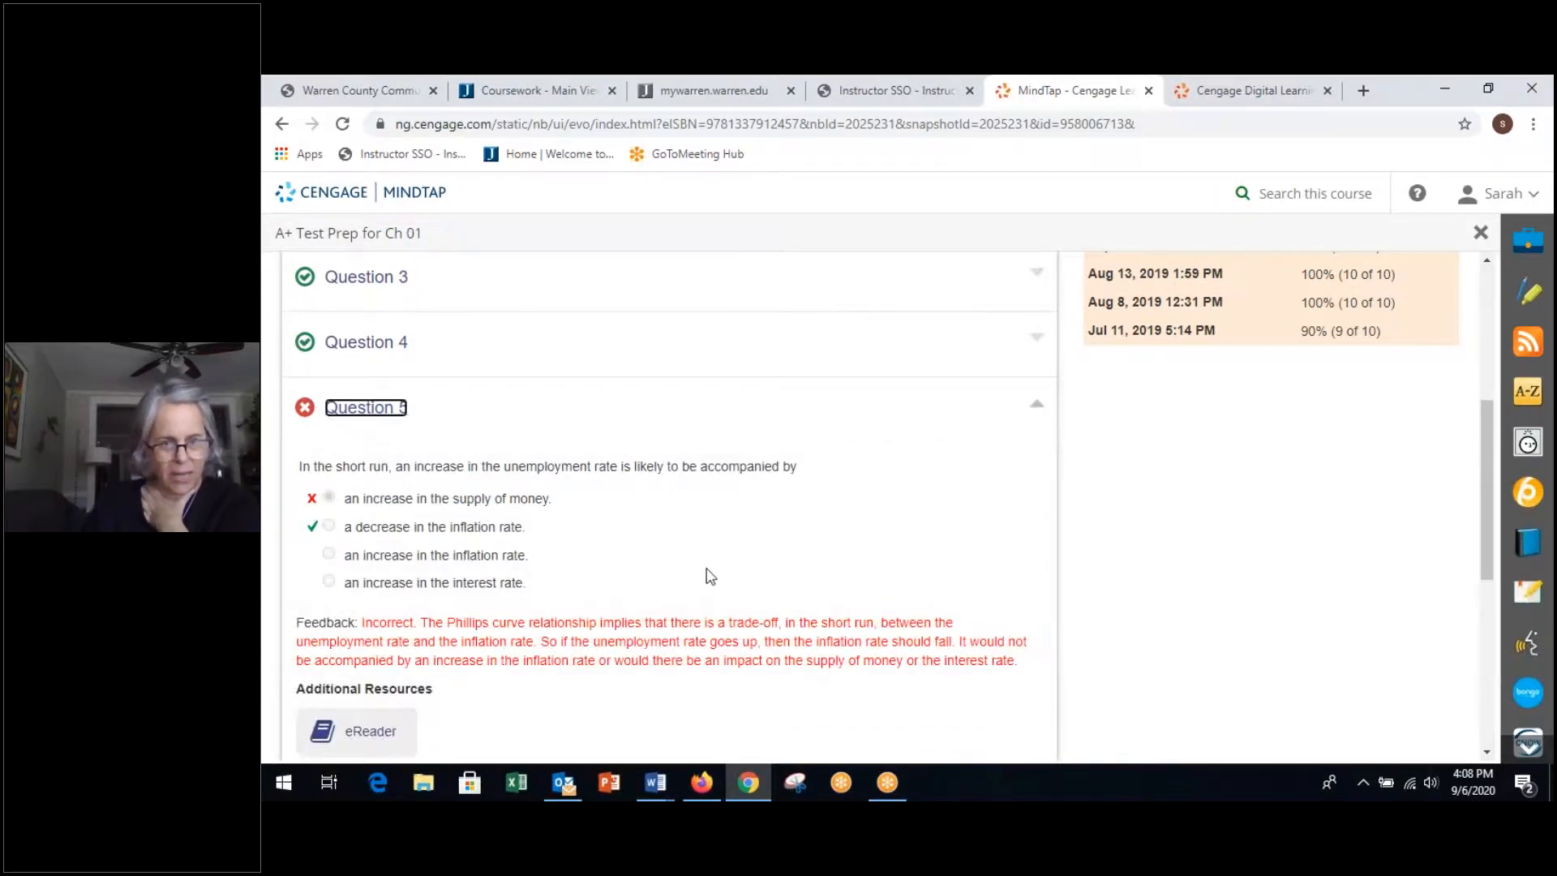
{"action": "scroll", "coordinate": [693, 573], "scroll_direction": "down", "scroll_amount": 2}
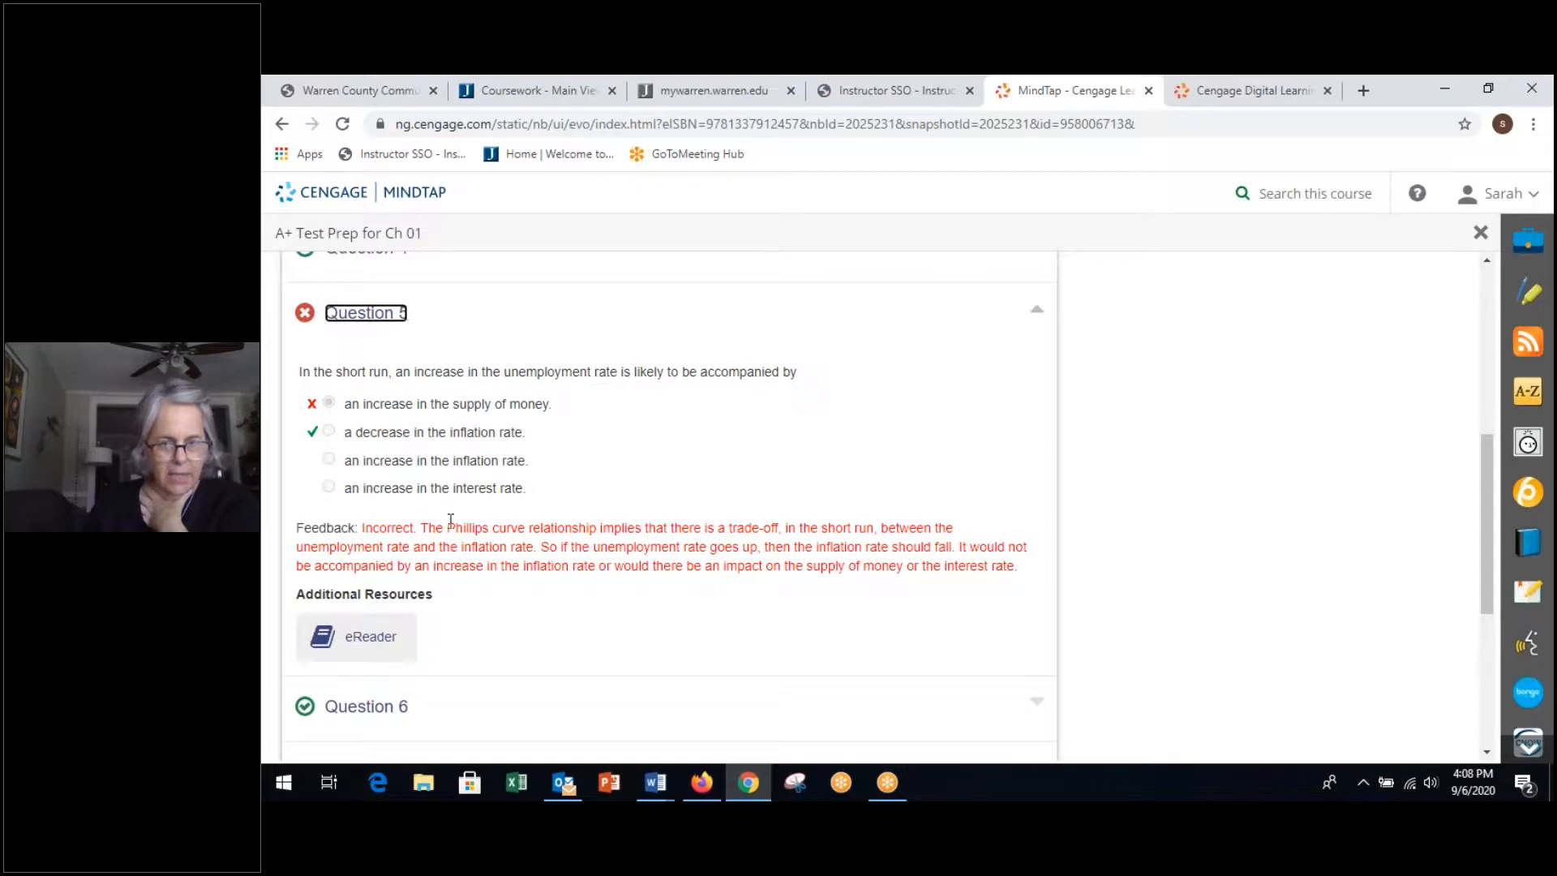
{"action": "left_click", "coordinate": [371, 642]}
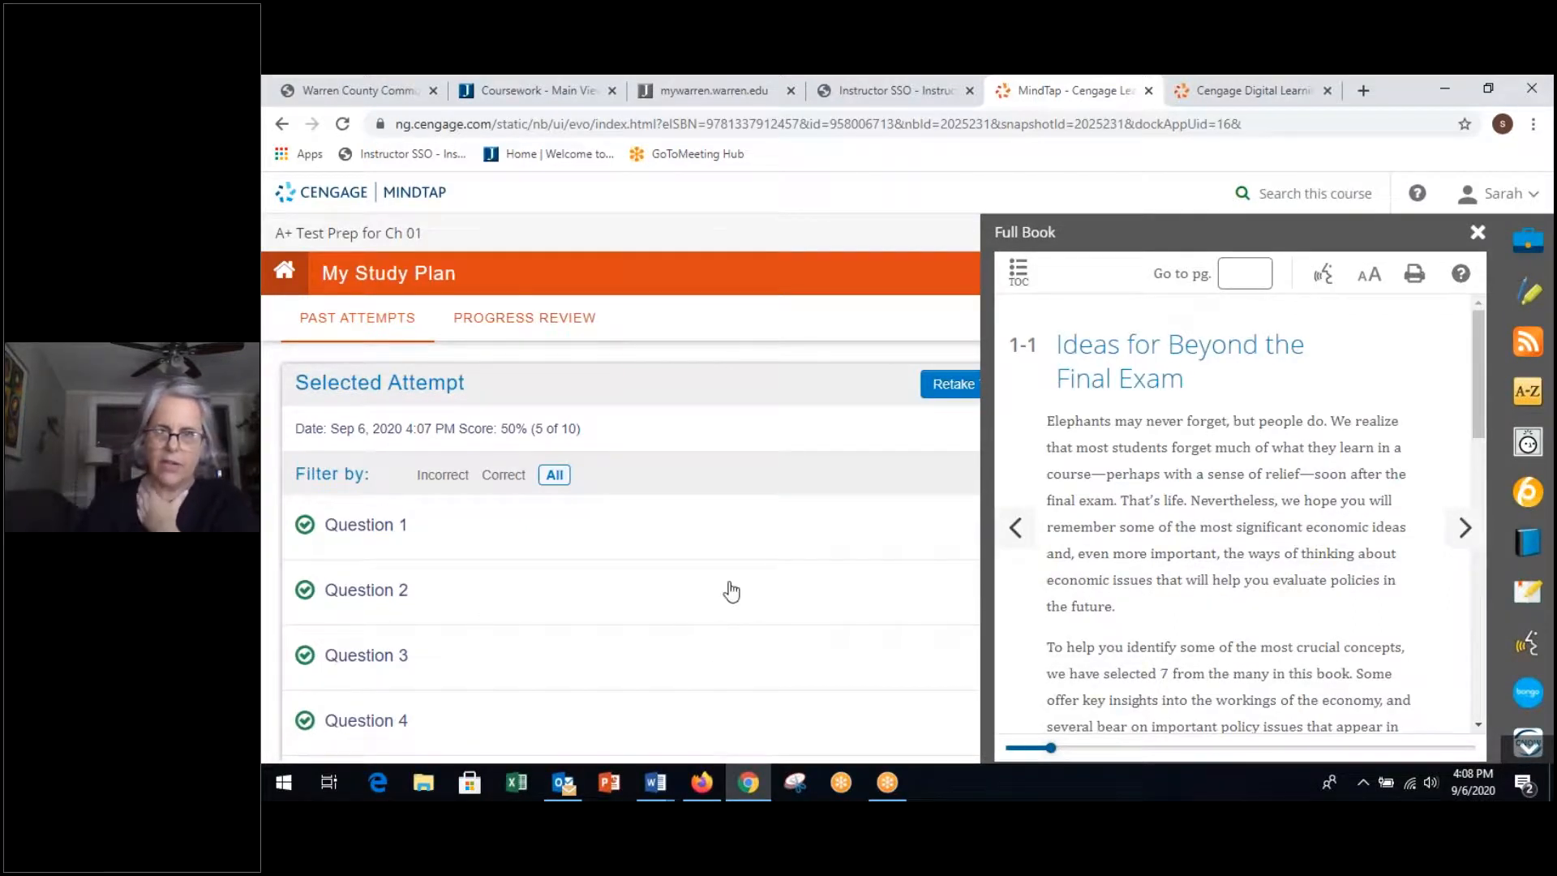
{"action": "left_click", "coordinate": [1477, 232]}
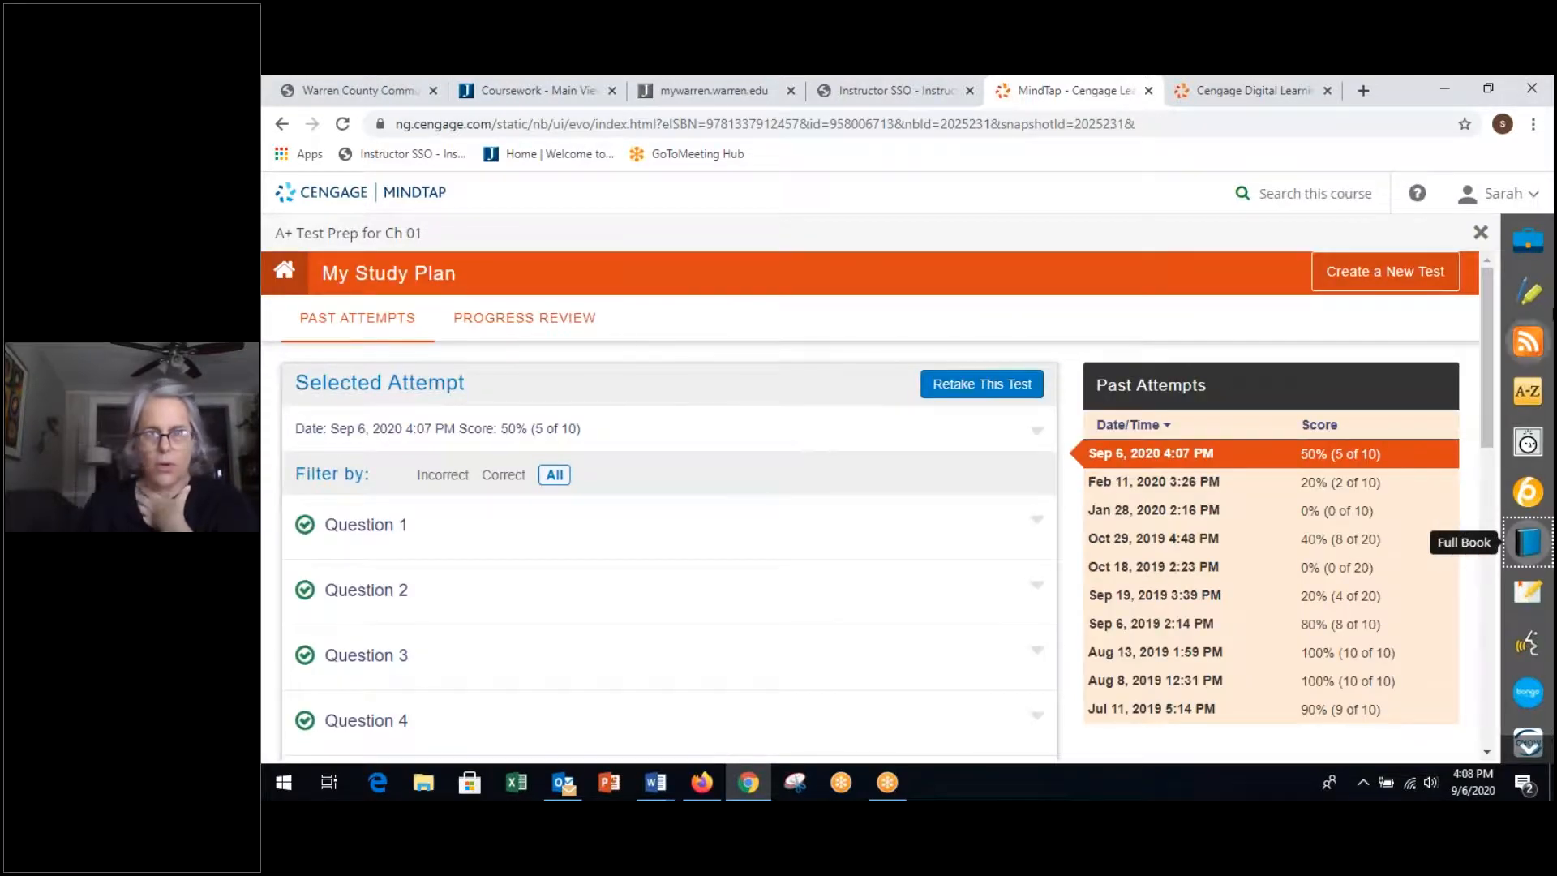
{"action": "left_click", "coordinate": [1480, 233]}
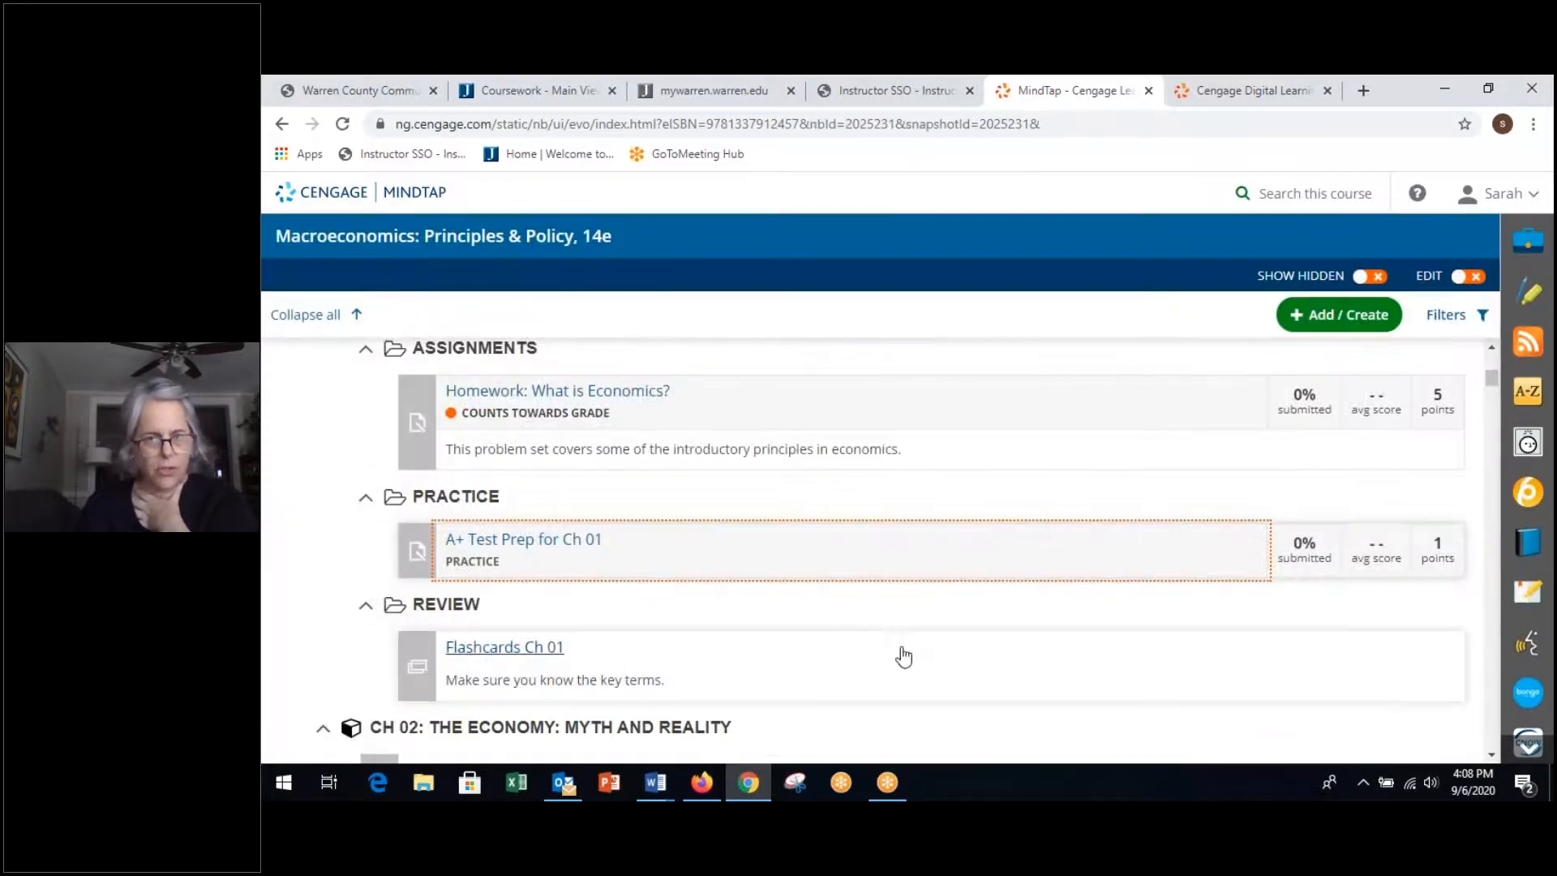
{"action": "scroll", "coordinate": [822, 727], "scroll_direction": "up", "scroll_amount": 5}
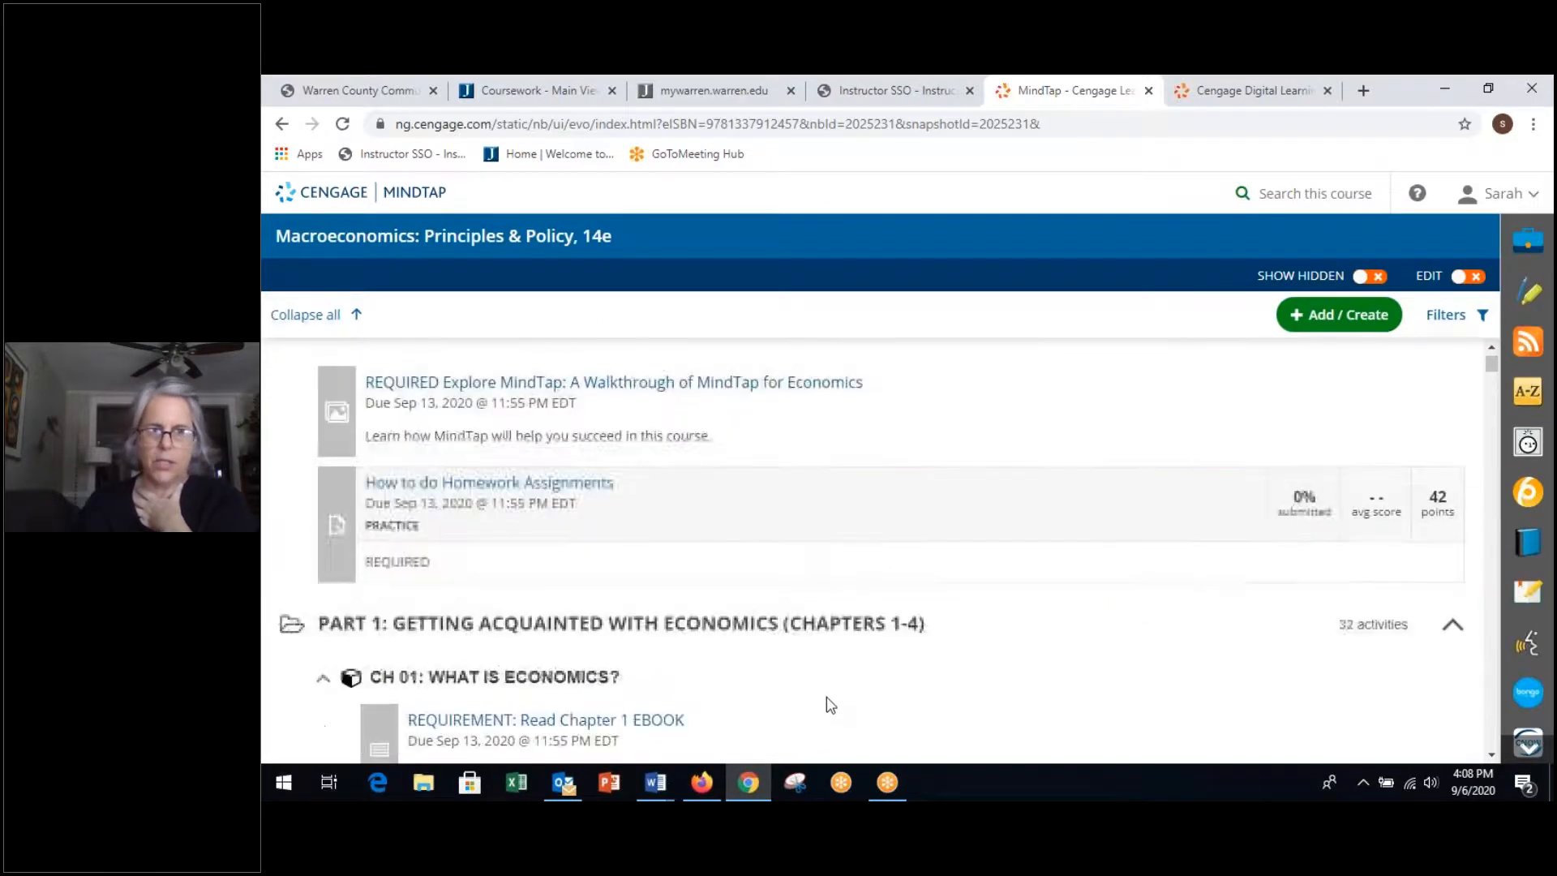
{"action": "scroll", "coordinate": [1023, 490], "scroll_direction": "up", "scroll_amount": 2}
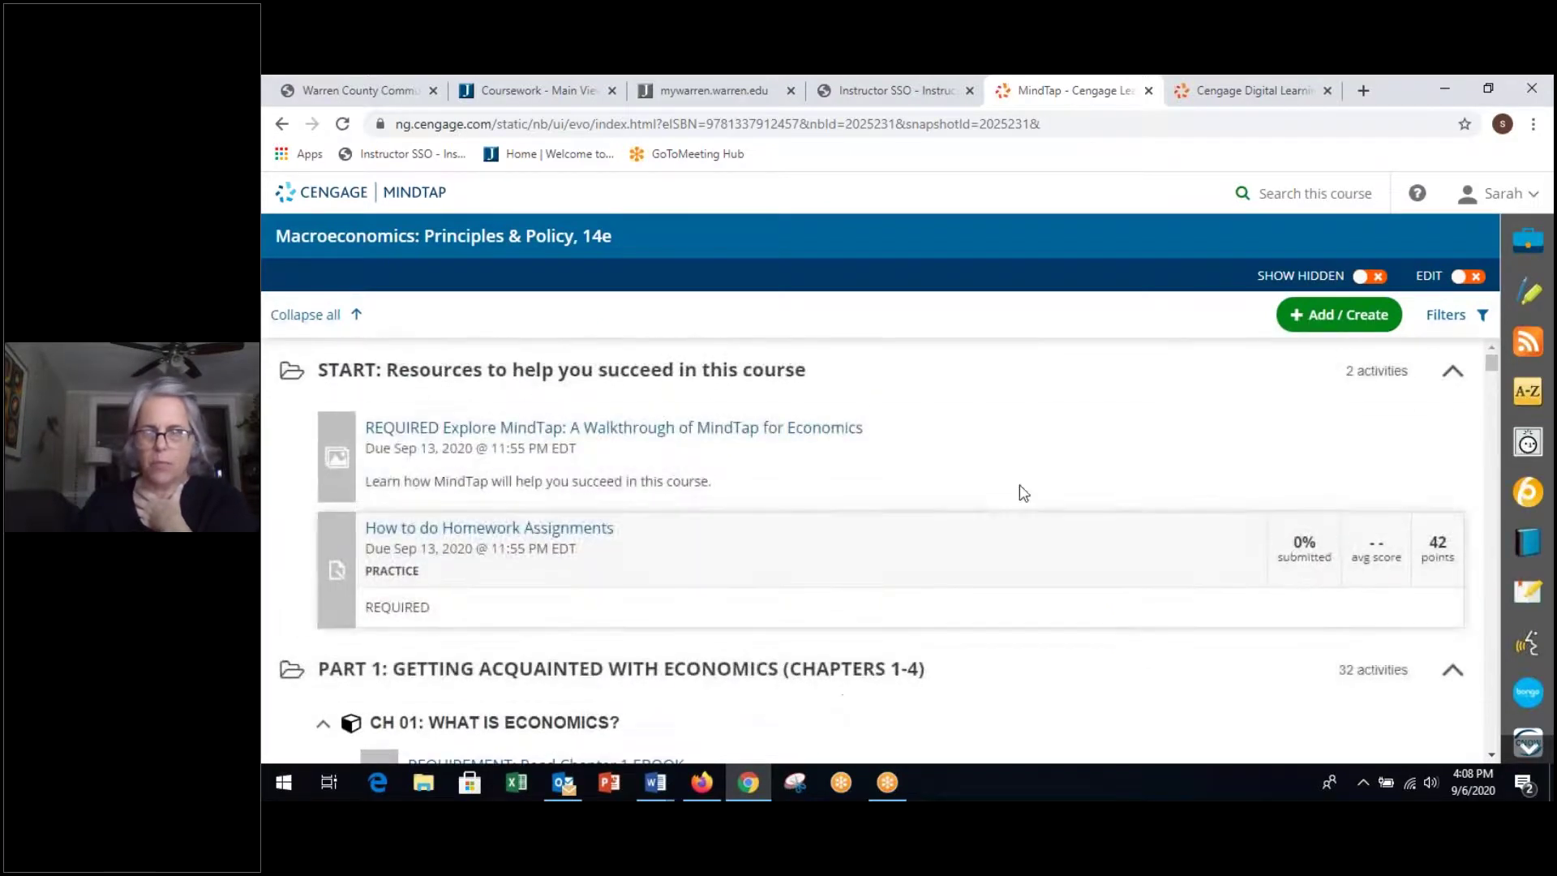
{"action": "left_click", "coordinate": [305, 316]}
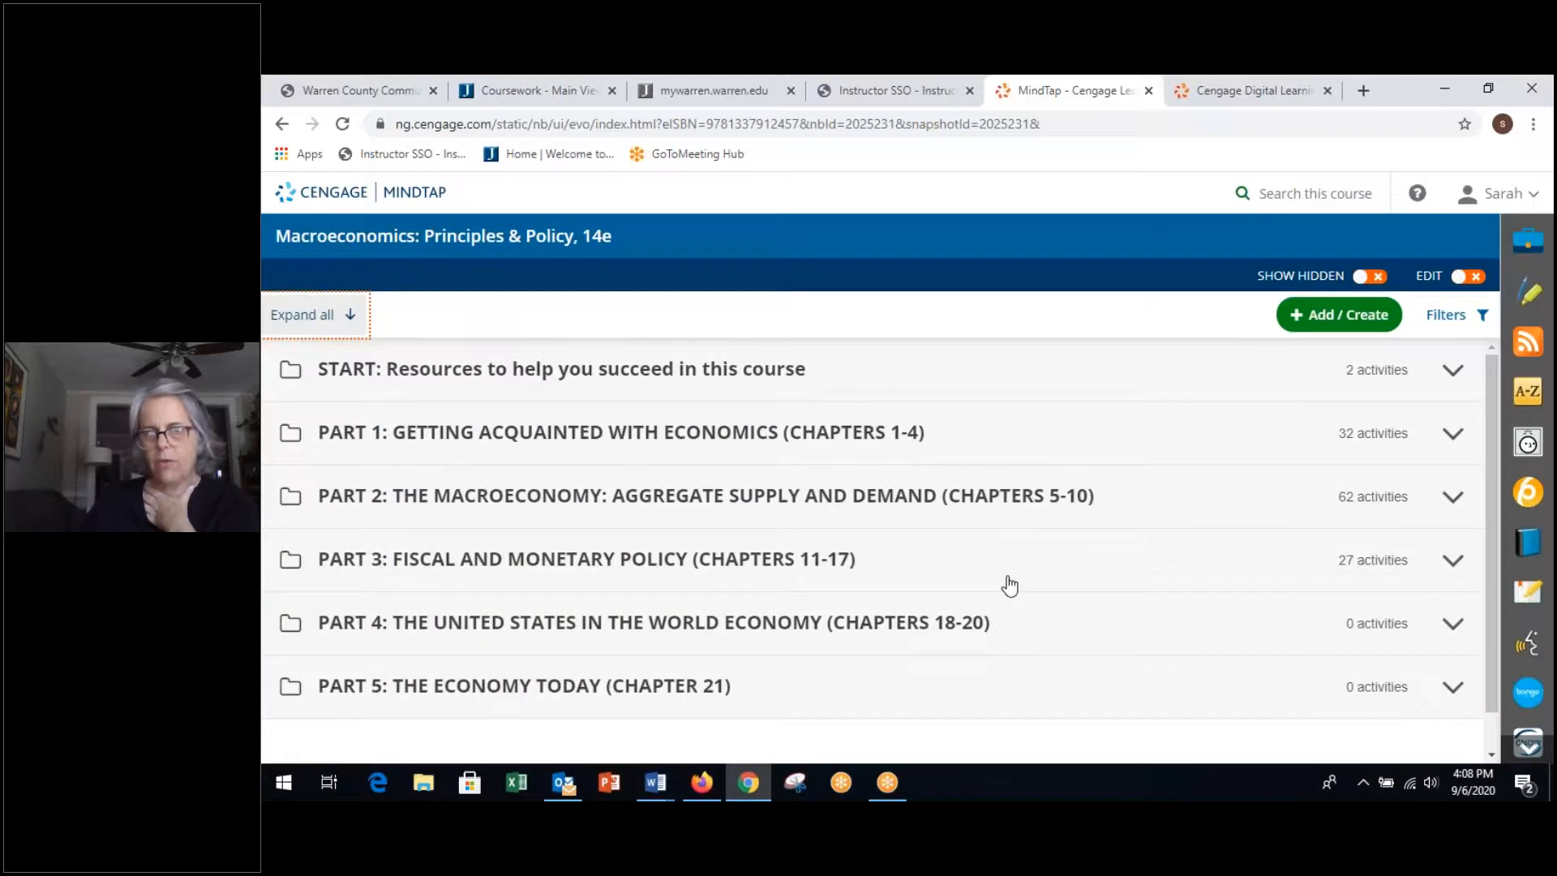
{"action": "left_click", "coordinate": [310, 317]}
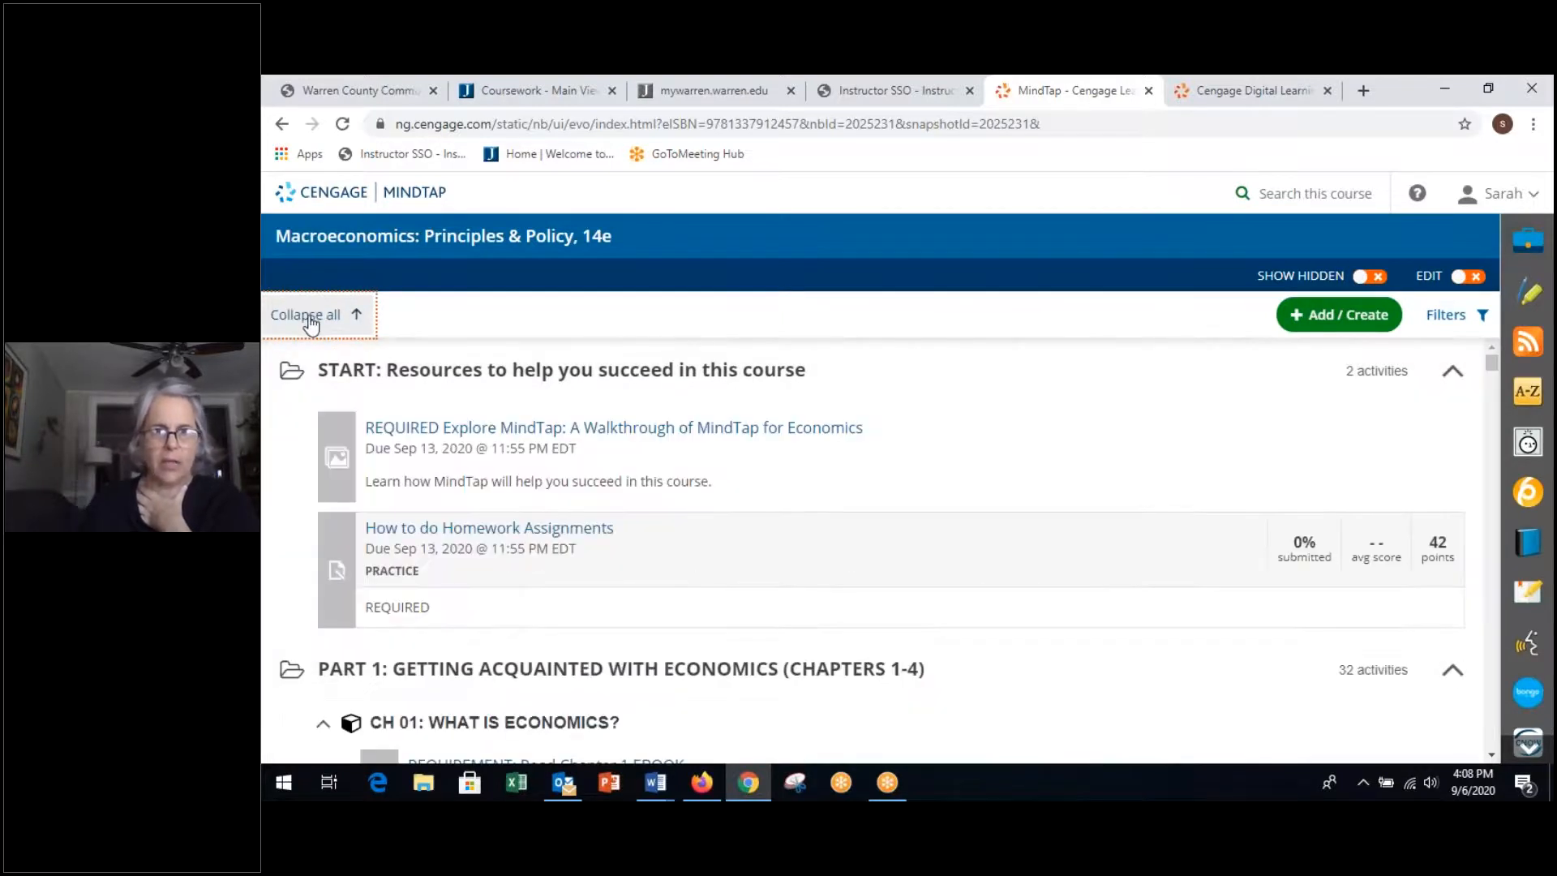
{"action": "scroll", "coordinate": [353, 402], "scroll_direction": "down", "scroll_amount": 3}
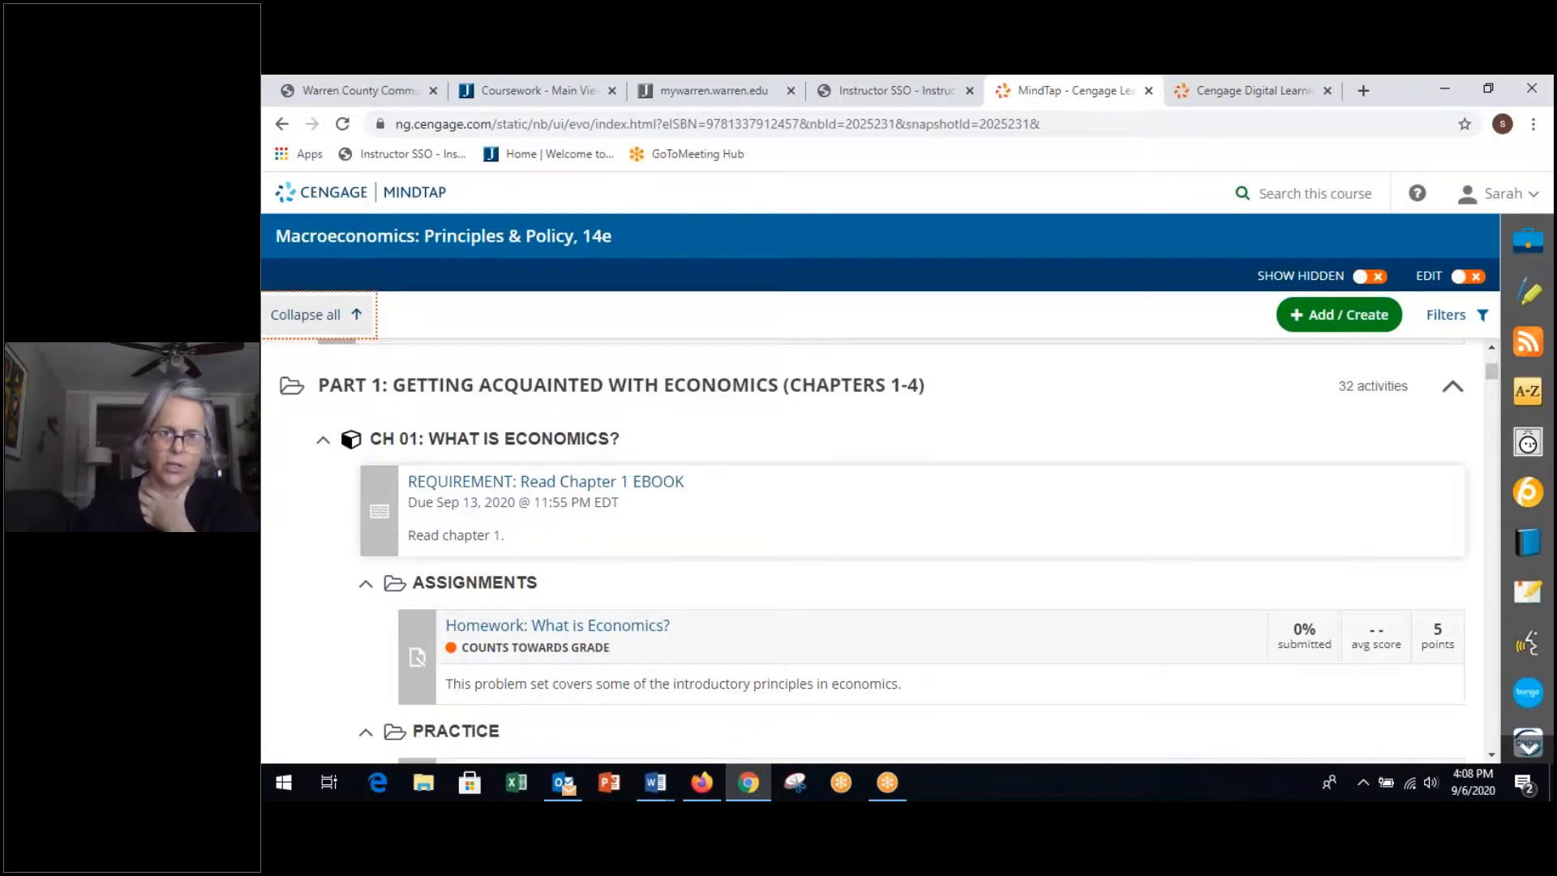
{"action": "scroll", "coordinate": [736, 563], "scroll_direction": "down", "scroll_amount": 4}
{"action": "scroll", "coordinate": [682, 547], "scroll_direction": "up", "scroll_amount": 2}
{"action": "scroll", "coordinate": [609, 541], "scroll_direction": "up", "scroll_amount": 1}
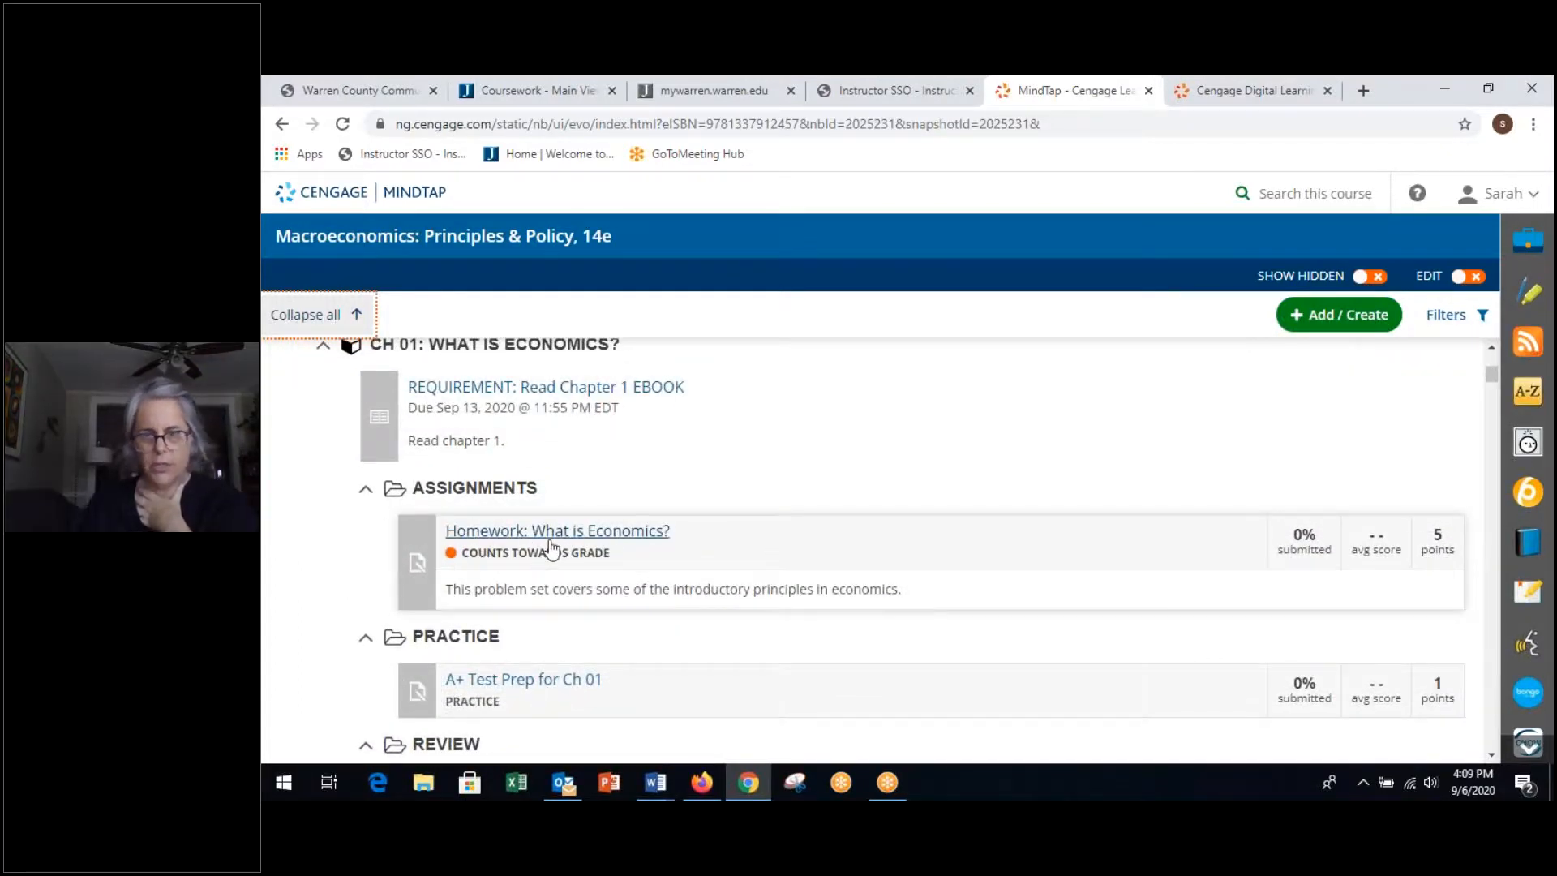
{"action": "scroll", "coordinate": [699, 567], "scroll_direction": "down", "scroll_amount": 1}
{"action": "scroll", "coordinate": [657, 560], "scroll_direction": "down", "scroll_amount": 2}
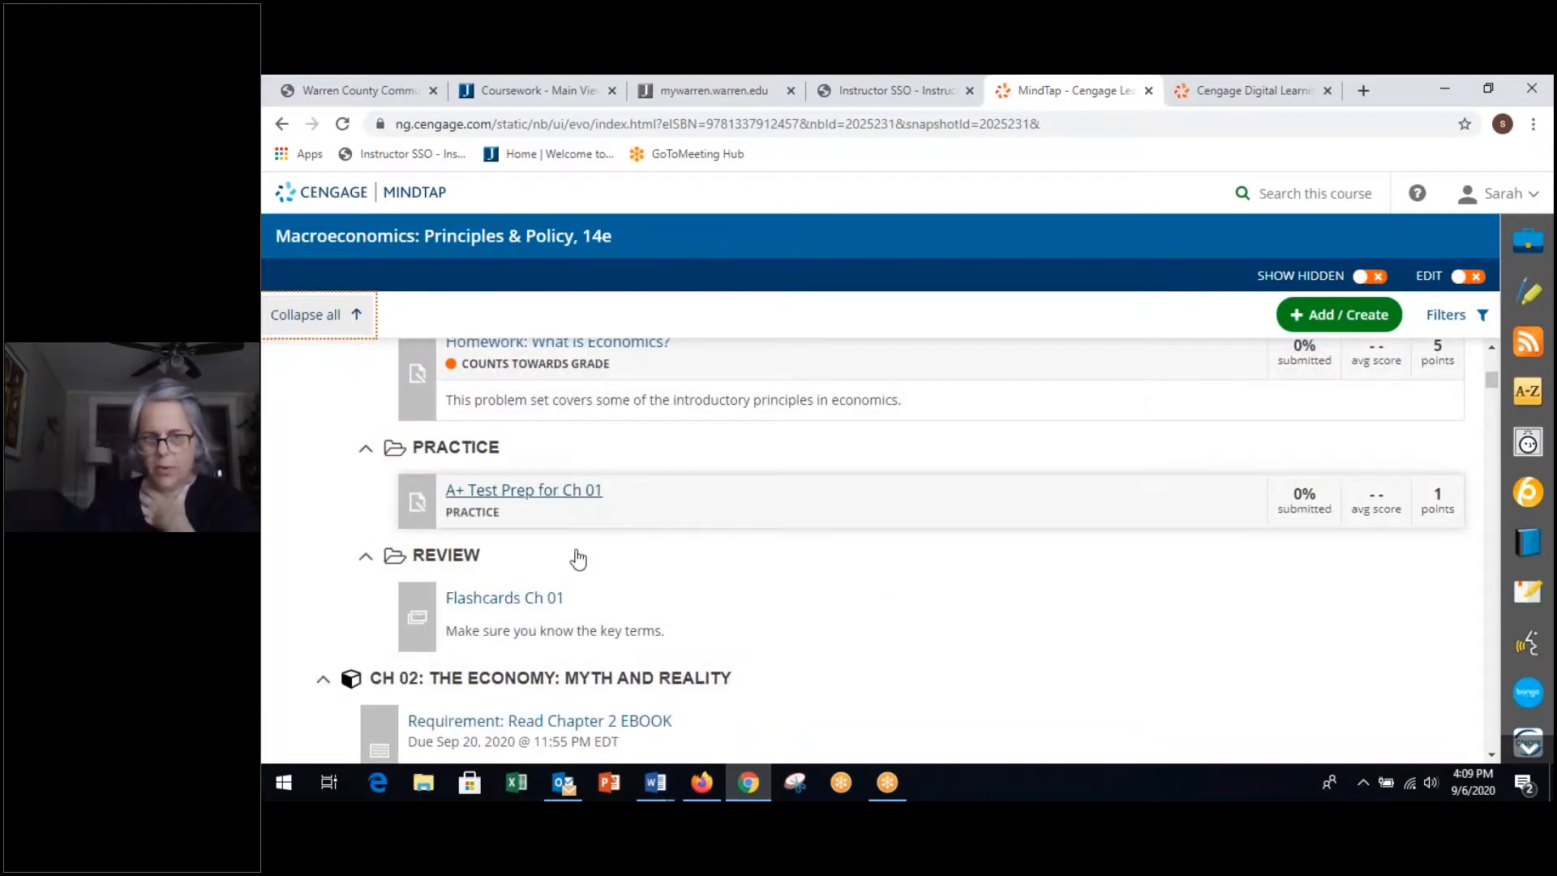
{"action": "scroll", "coordinate": [790, 597], "scroll_direction": "down", "scroll_amount": 1}
{"action": "scroll", "coordinate": [791, 584], "scroll_direction": "down", "scroll_amount": 1}
{"action": "scroll", "coordinate": [609, 487], "scroll_direction": "down", "scroll_amount": 1}
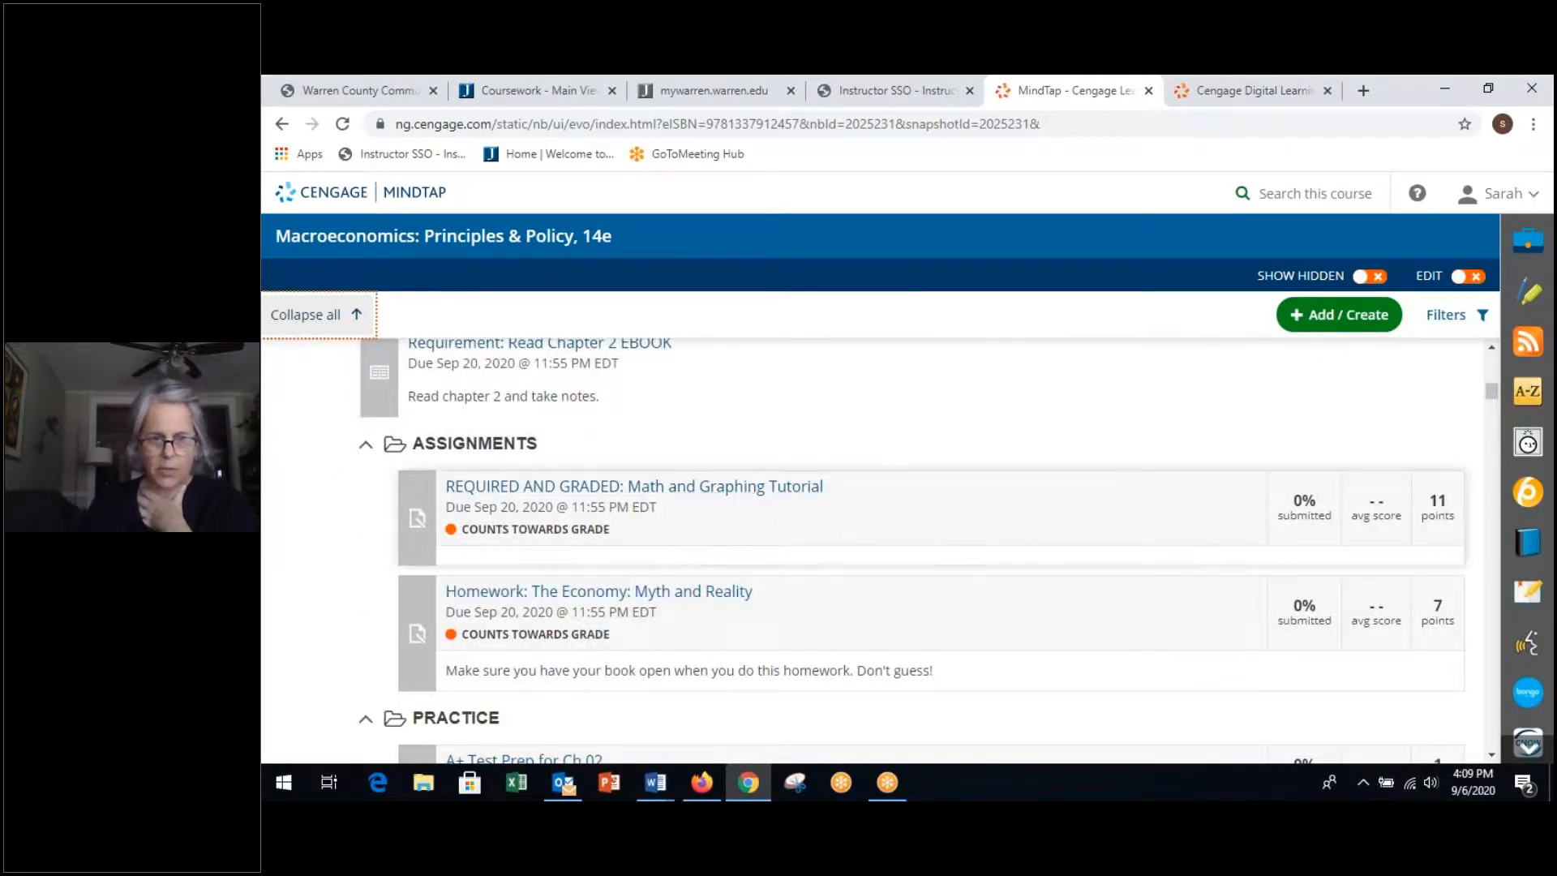
{"action": "scroll", "coordinate": [518, 617], "scroll_direction": "up", "scroll_amount": 3}
{"action": "scroll", "coordinate": [619, 630], "scroll_direction": "up", "scroll_amount": 3}
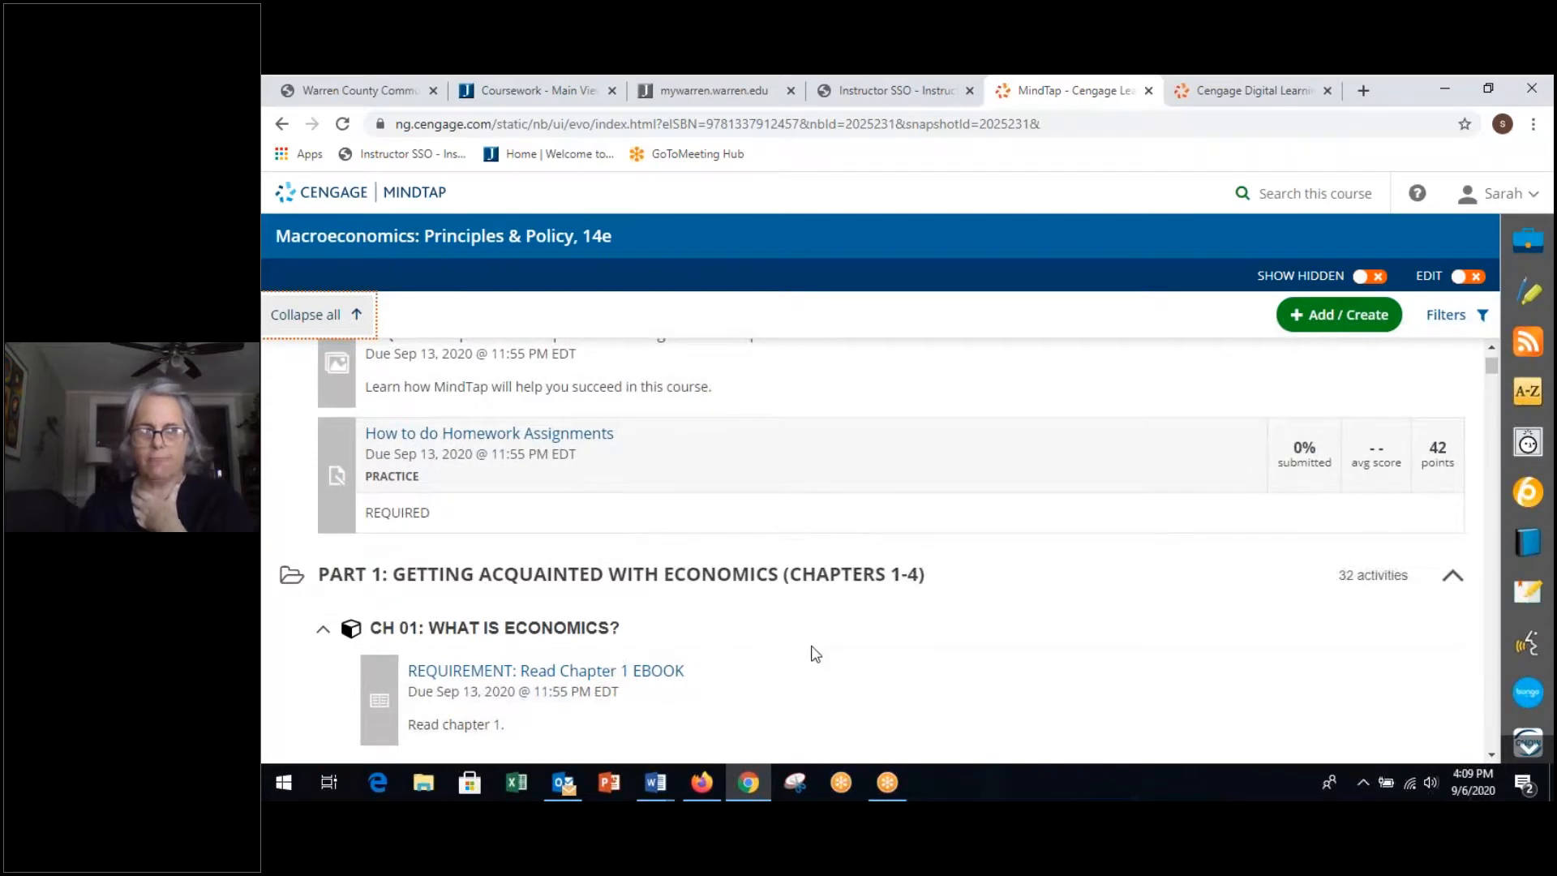
{"action": "scroll", "coordinate": [803, 645], "scroll_direction": "up", "scroll_amount": 2}
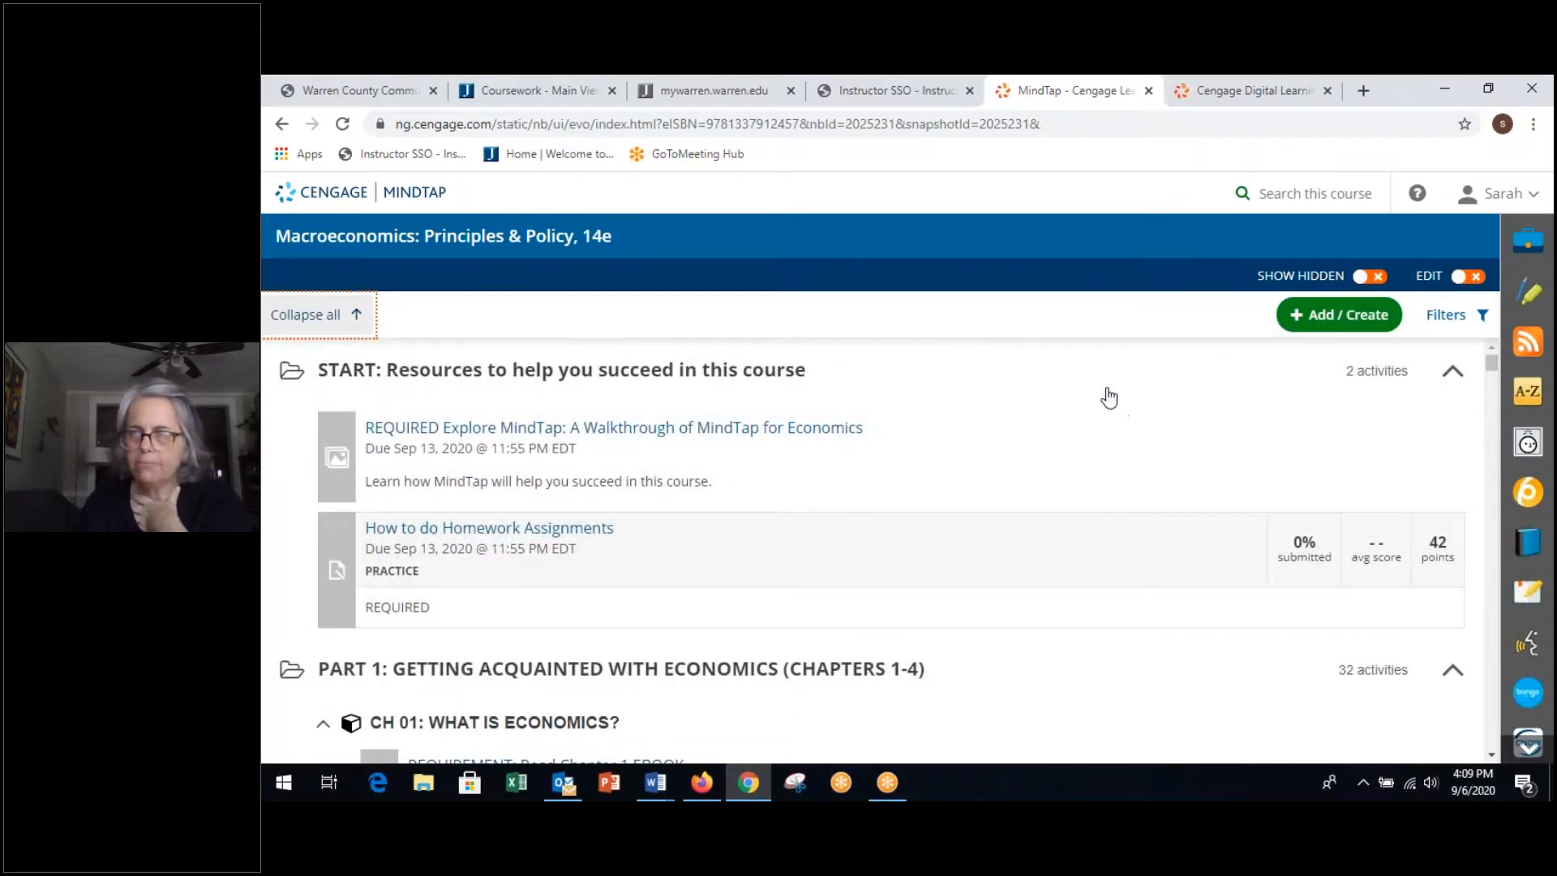
- Switch to the Jenzabar Coursework page and choose Stay logged in on the timeout prompt
{"action": "left_click", "coordinate": [535, 90]}
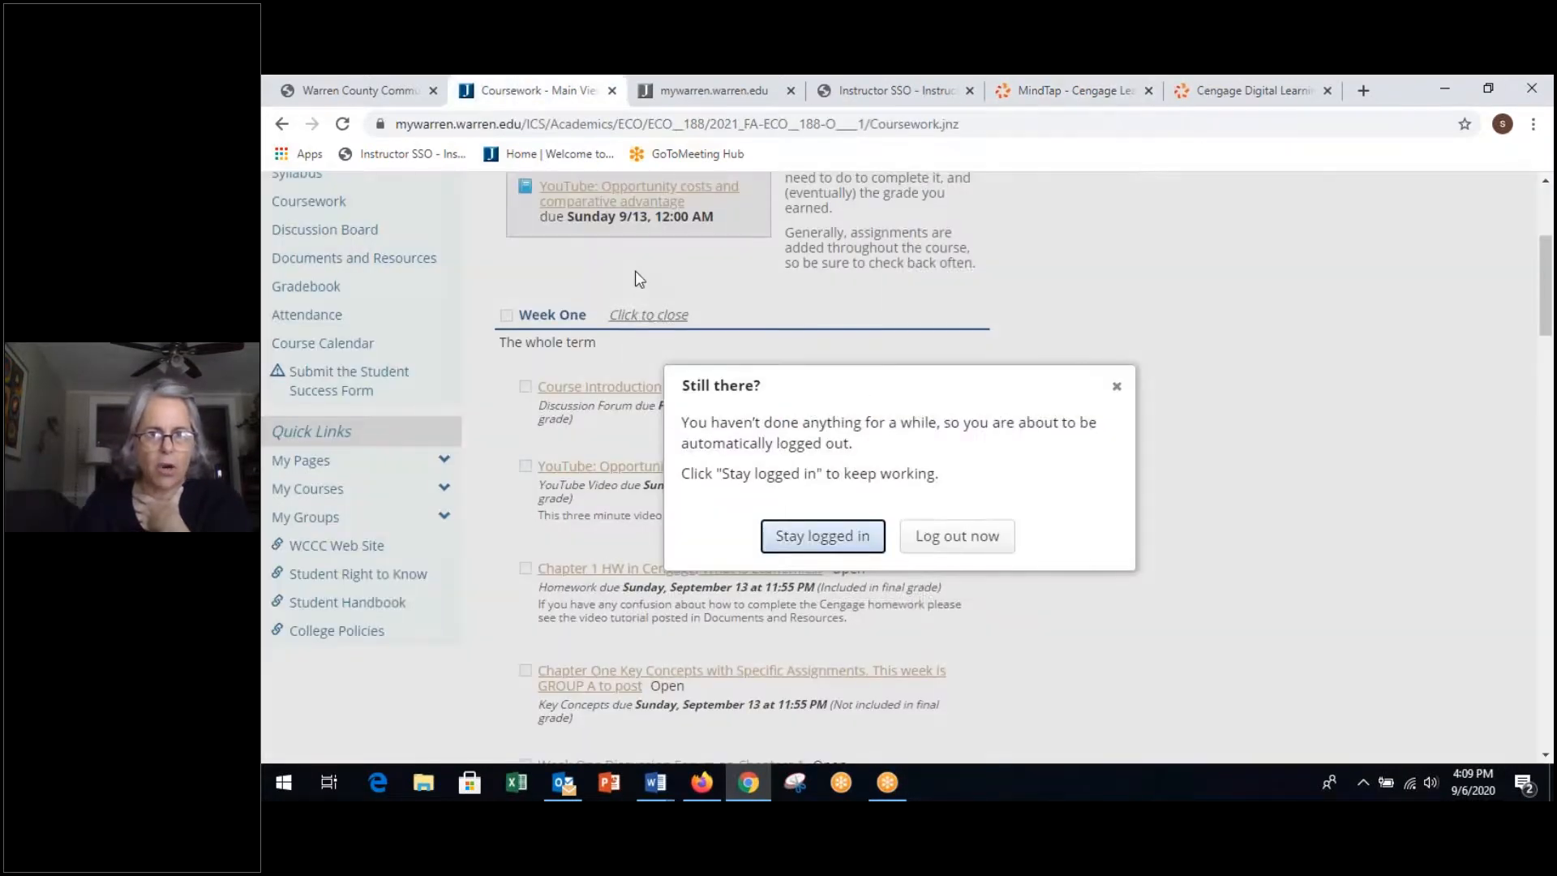
{"action": "left_click", "coordinate": [823, 536]}
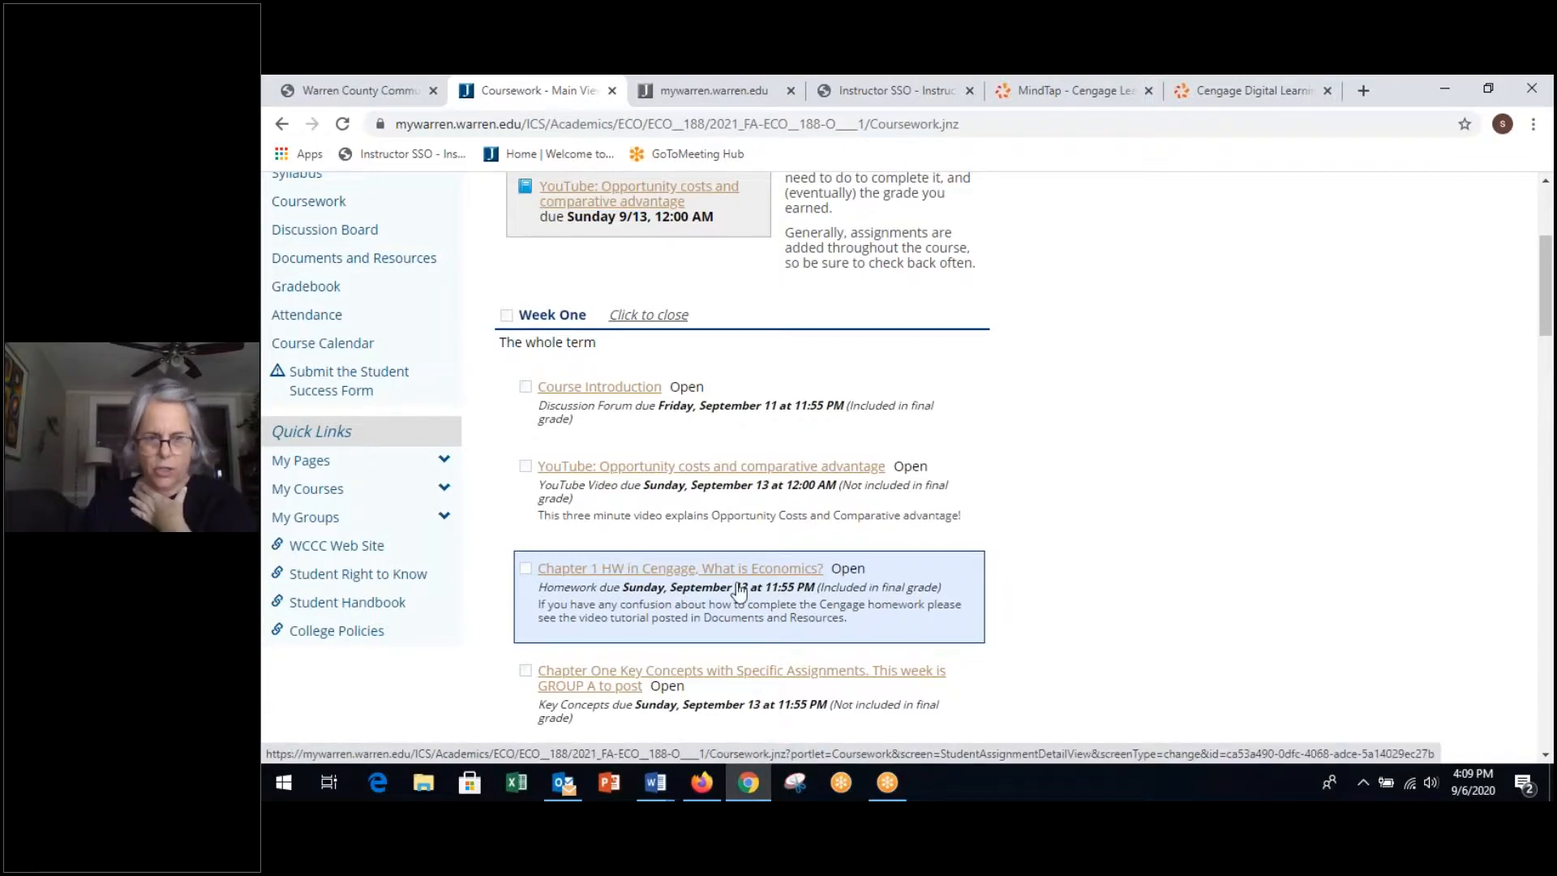
{"action": "scroll", "coordinate": [1083, 597], "scroll_direction": "down", "scroll_amount": 3}
{"action": "scroll", "coordinate": [1083, 560], "scroll_direction": "down", "scroll_amount": 3}
{"action": "scroll", "coordinate": [1172, 528], "scroll_direction": "down", "scroll_amount": 3}
{"action": "scroll", "coordinate": [1172, 528], "scroll_direction": "down", "scroll_amount": 2}
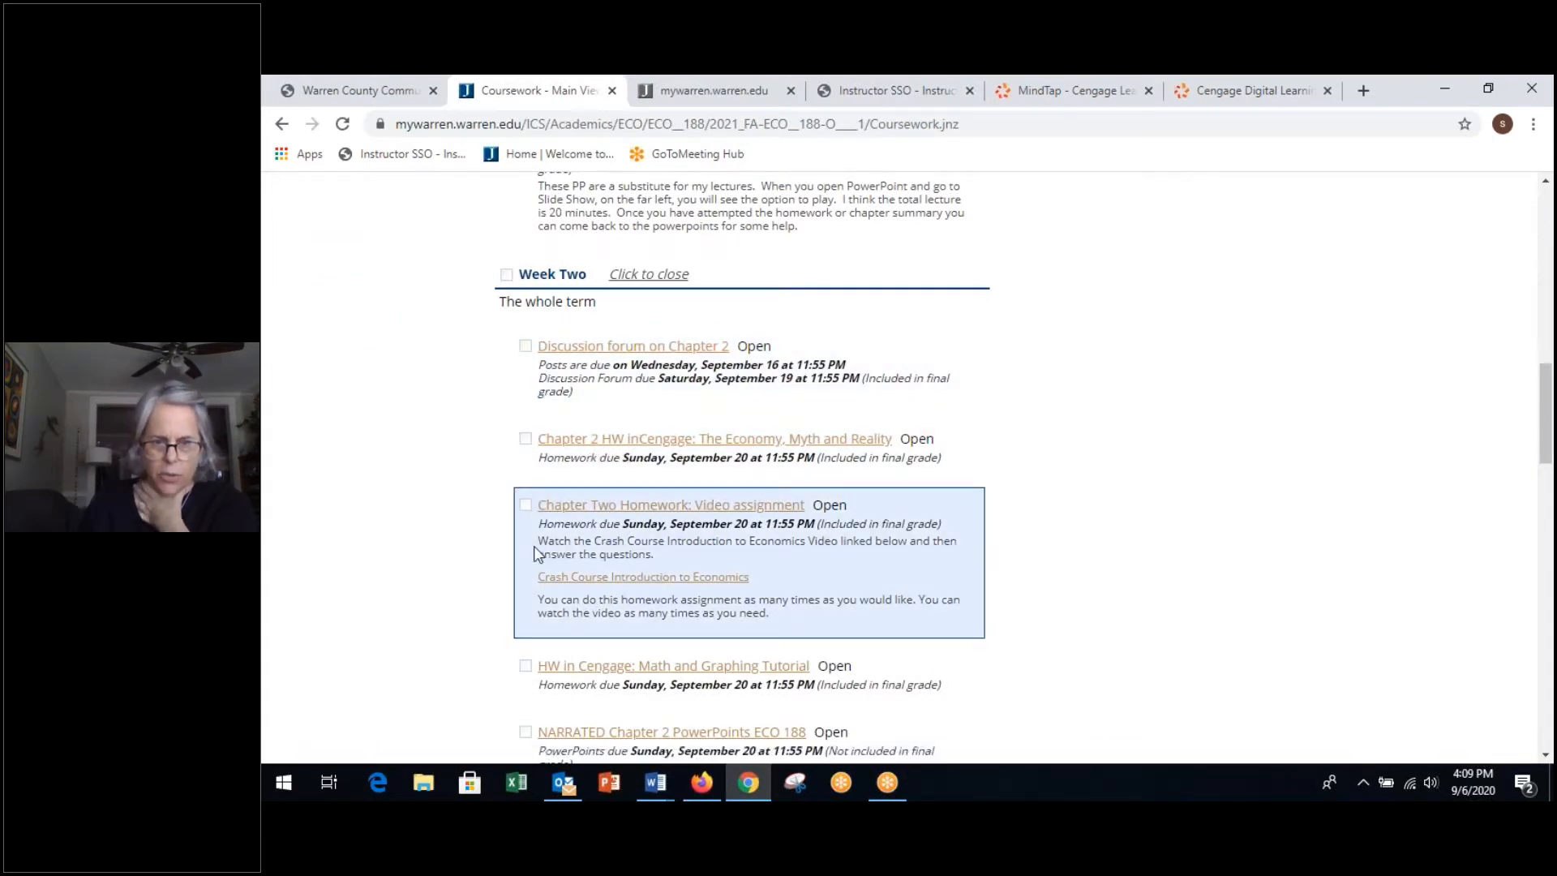
{"action": "scroll", "coordinate": [1157, 532], "scroll_direction": "down", "scroll_amount": 2}
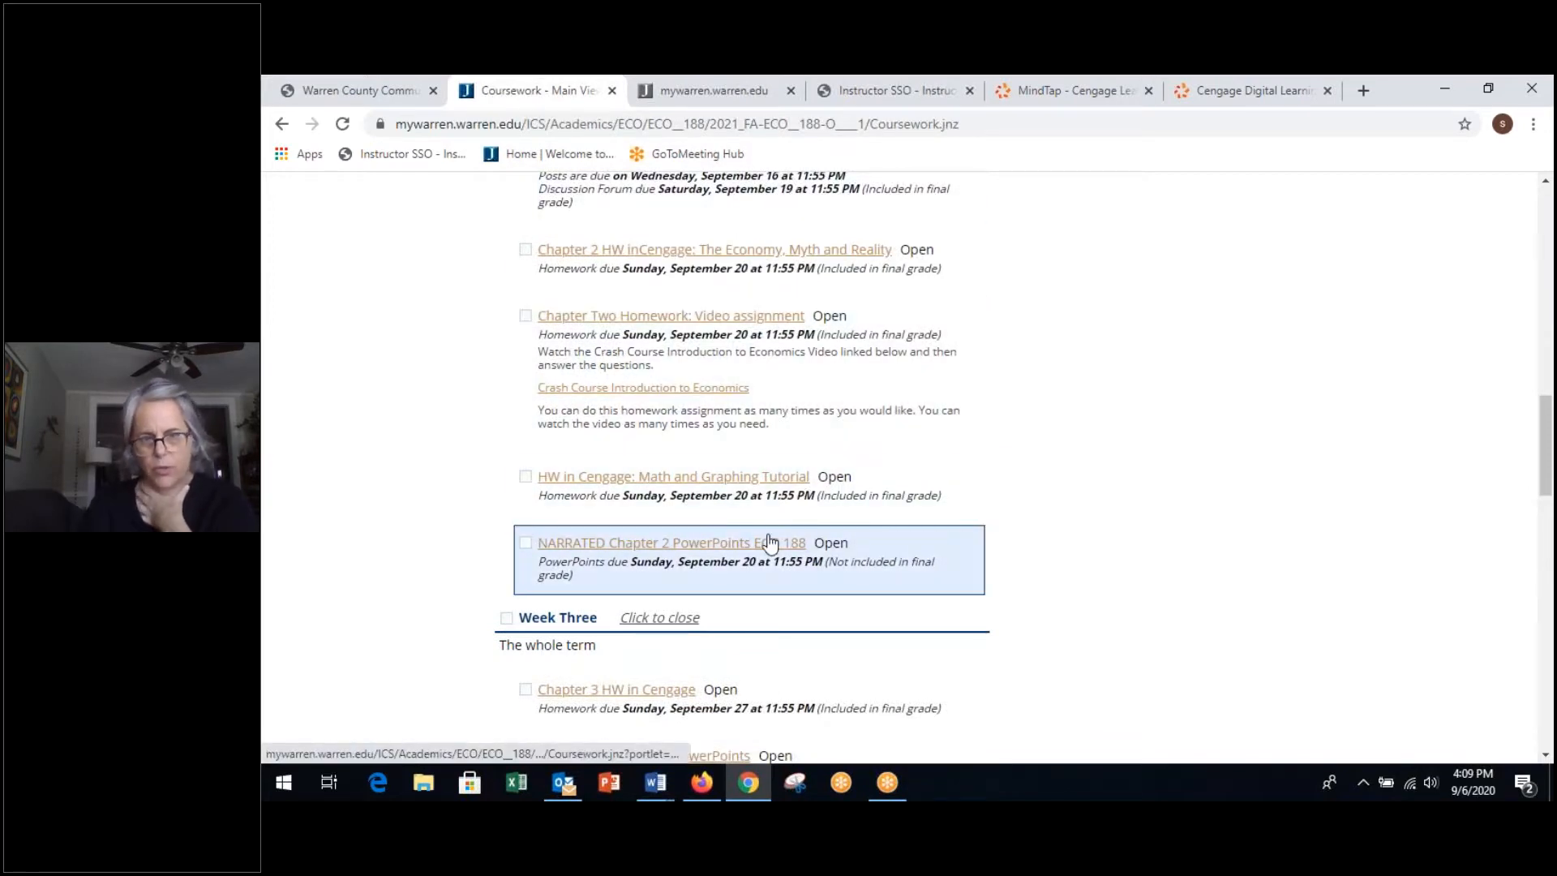
{"action": "scroll", "coordinate": [1179, 465], "scroll_direction": "down", "scroll_amount": 2}
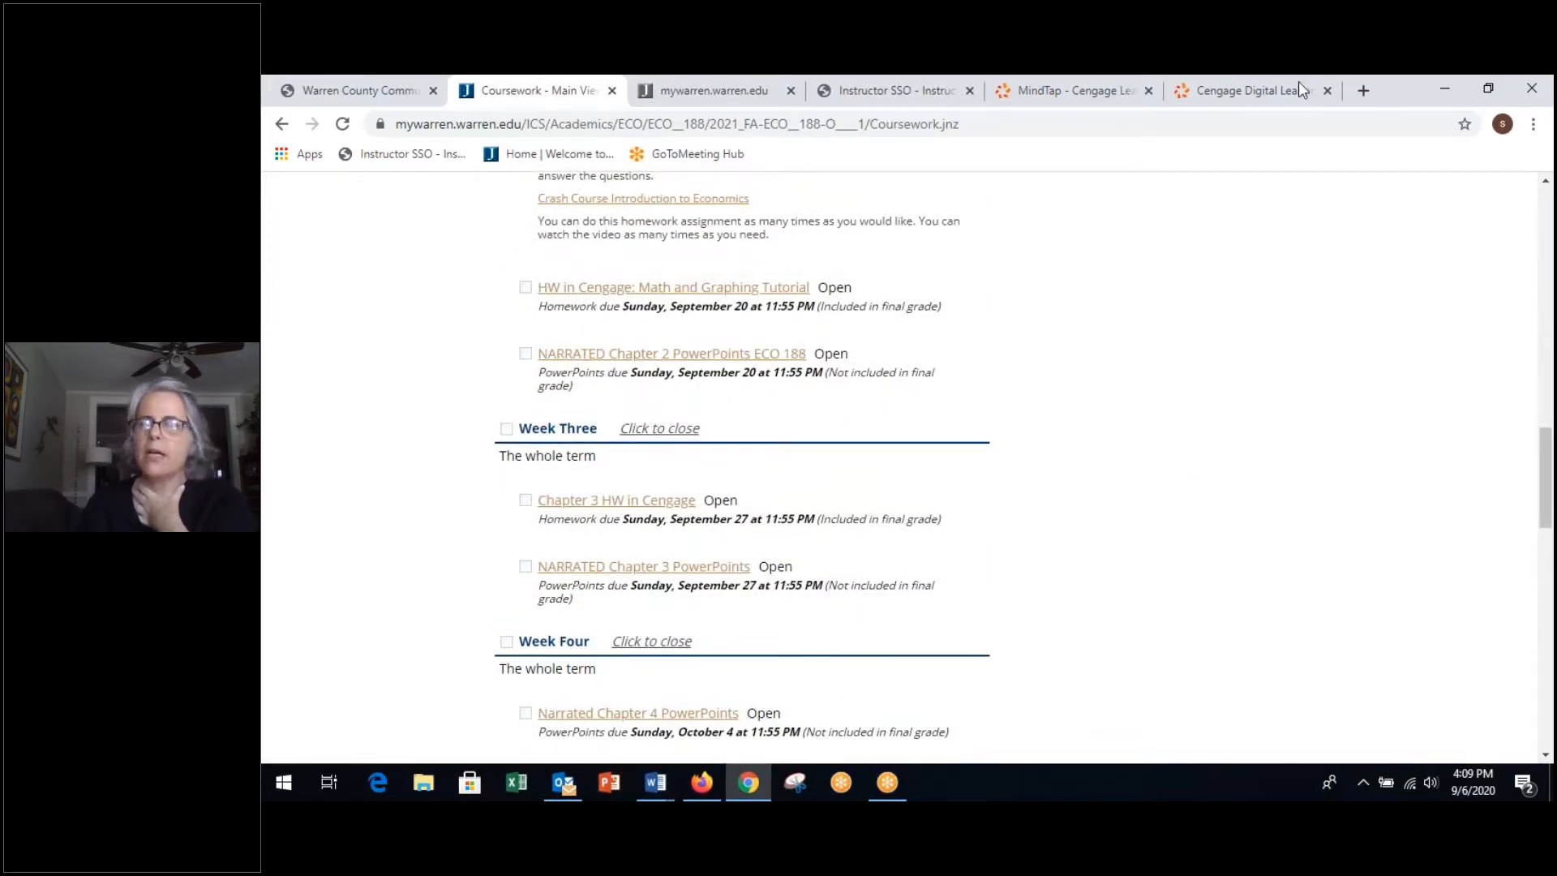